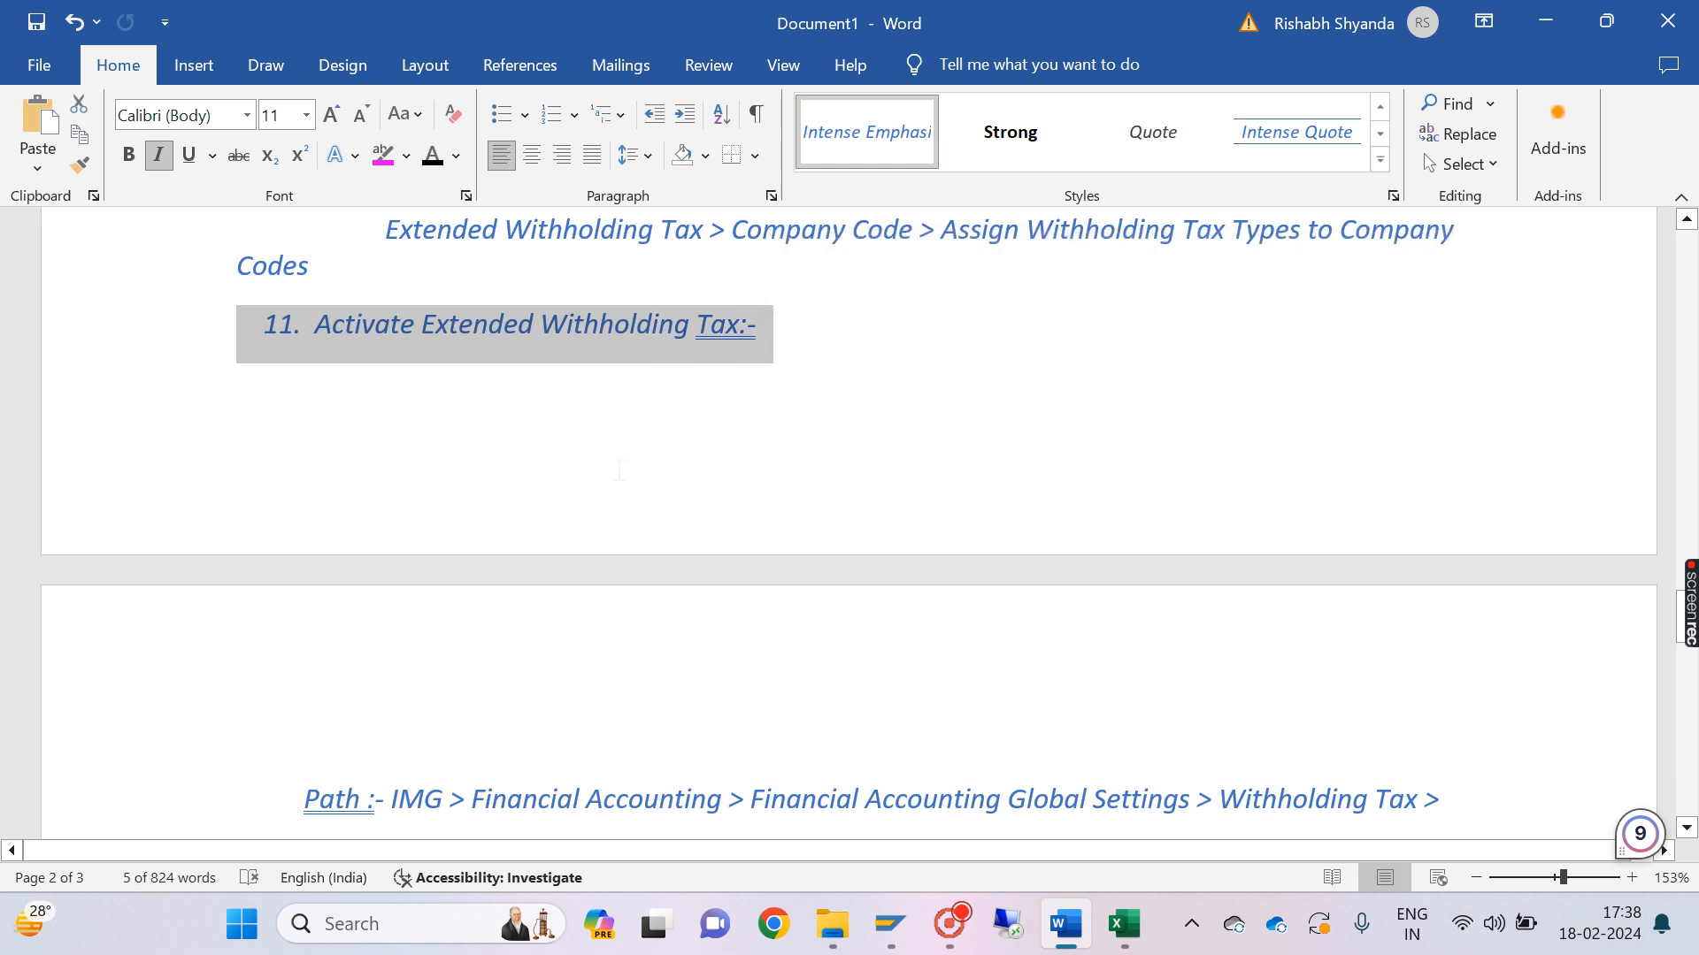
Step: Review steps 12 to 14 of the withholding tax notes, covering GL creation, account definition and the vendor master update
scroll(619, 470, "down", 5)
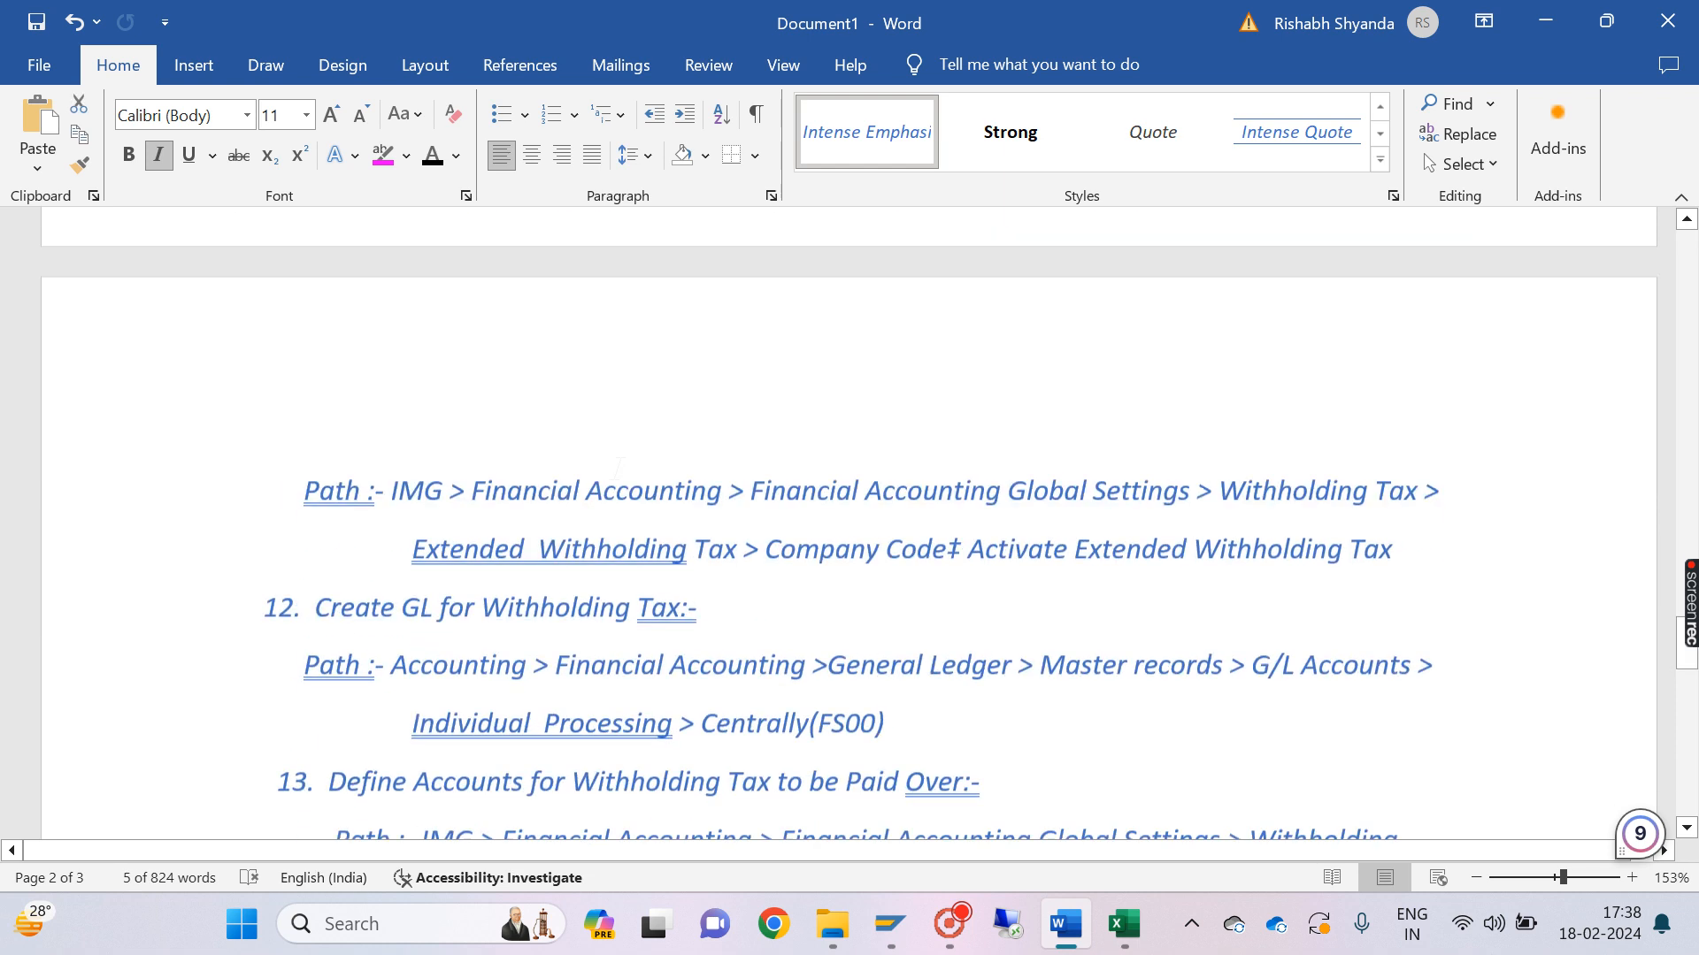
left_click_drag(265, 497, 709, 503)
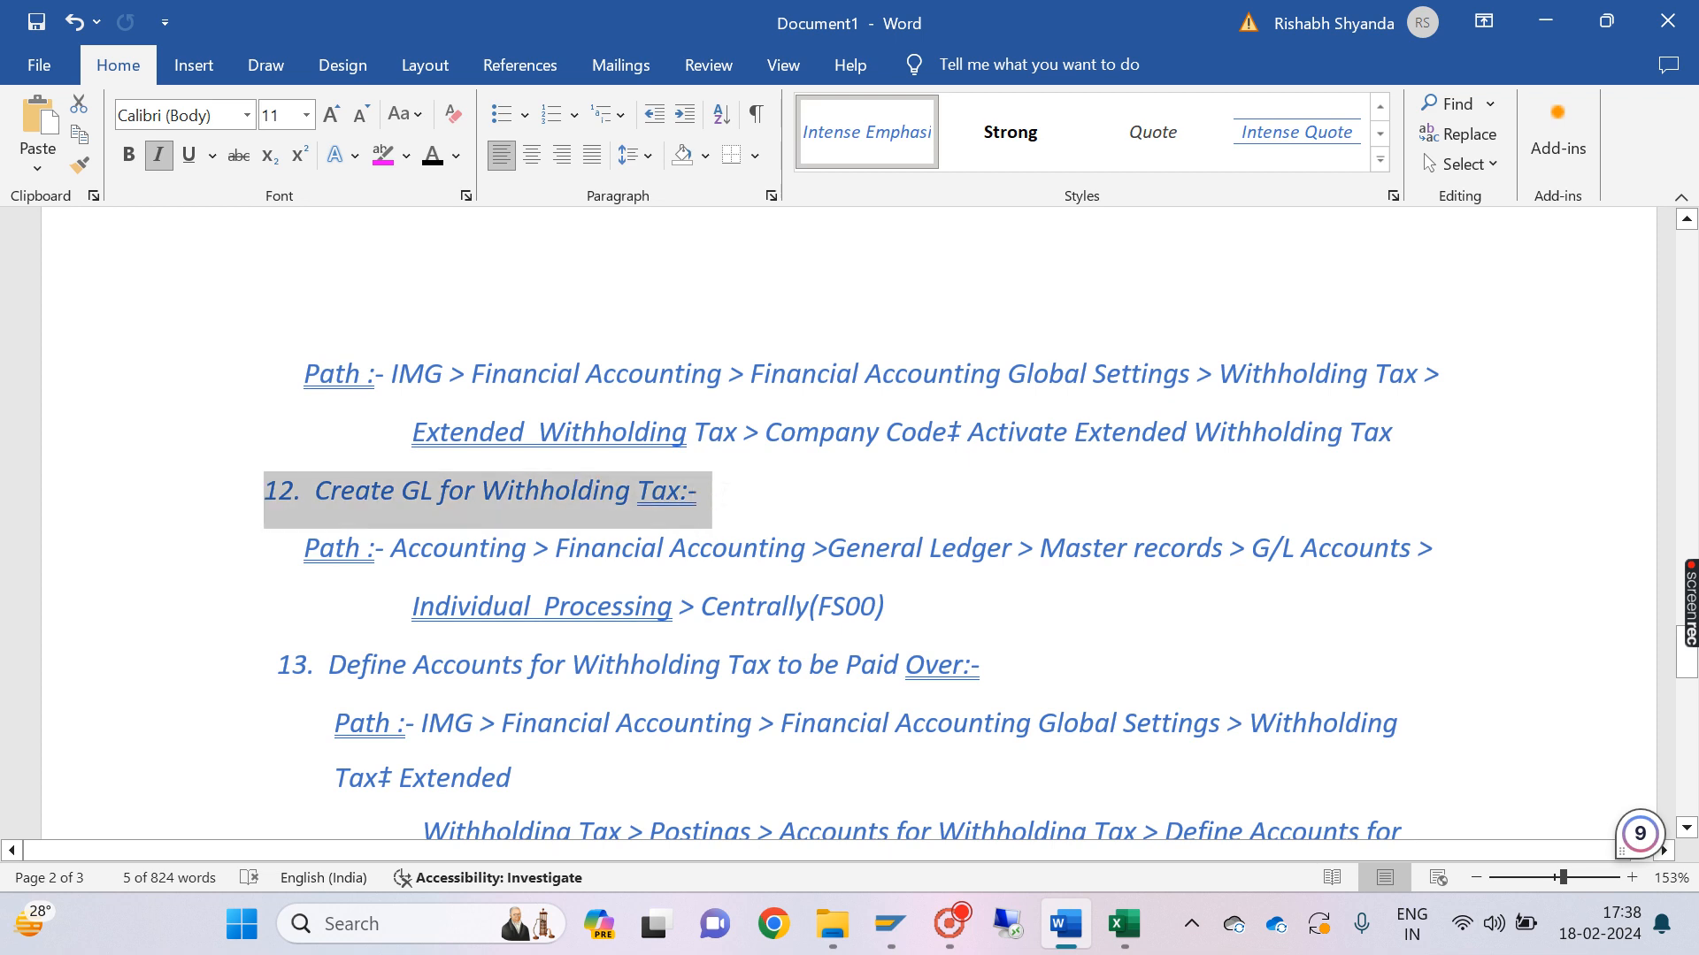
left_click_drag(263, 670, 1016, 642)
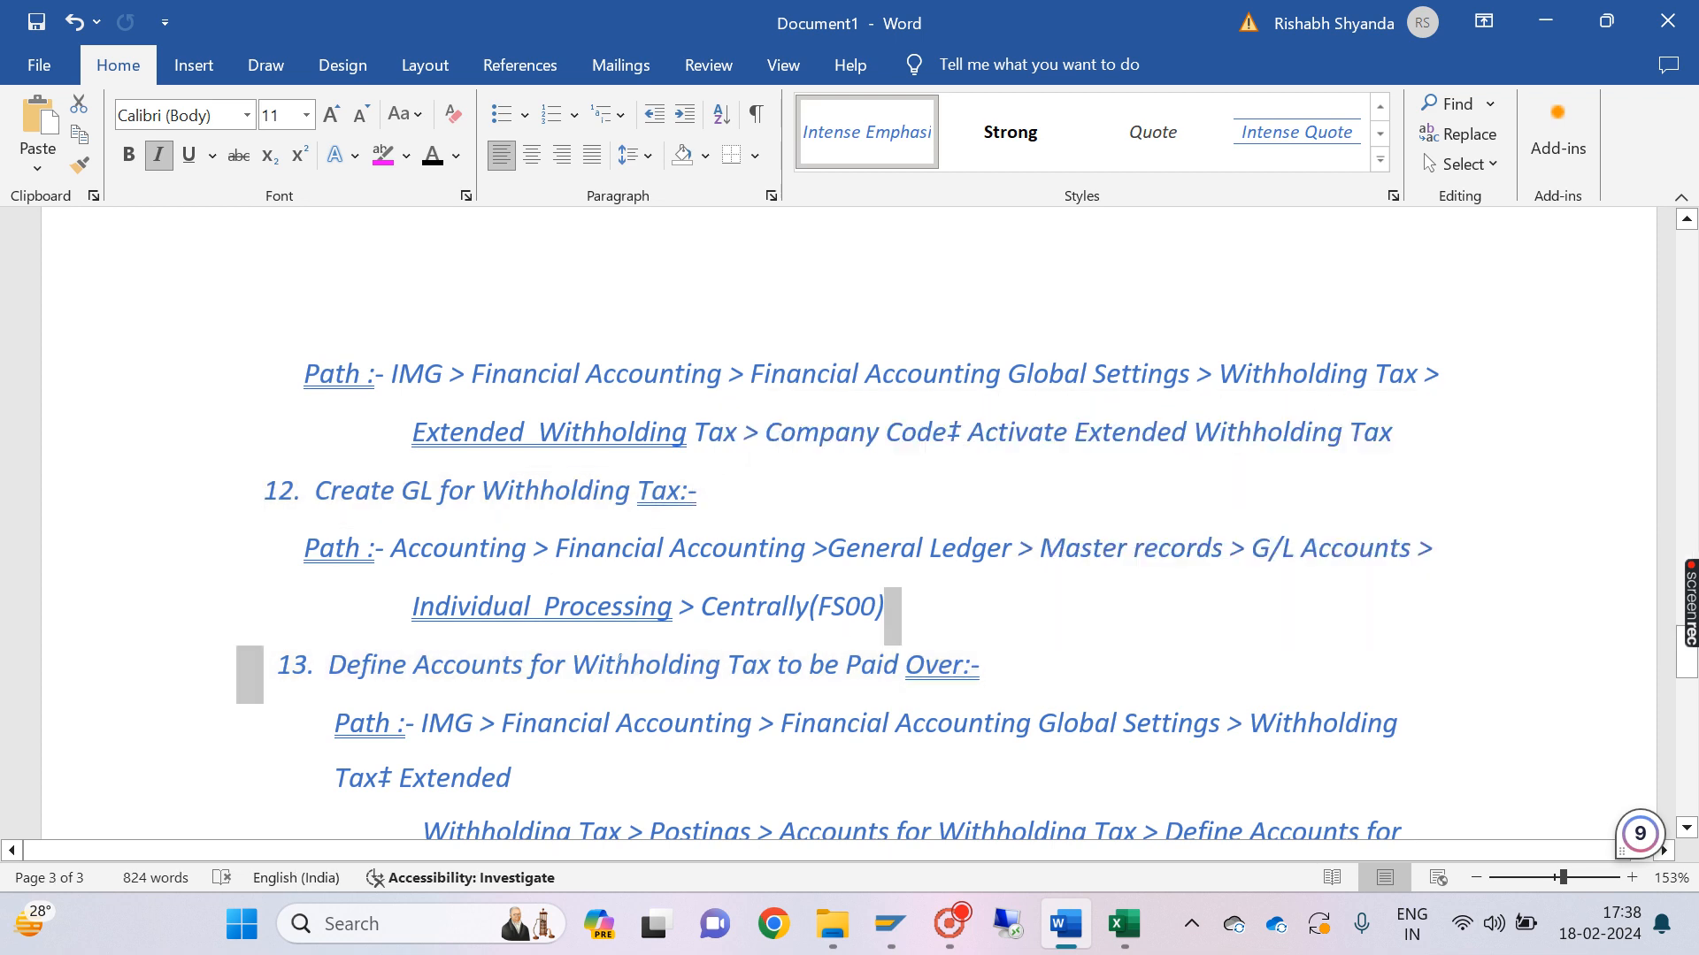
scroll(1027, 655, "down", 4)
scroll(541, 676, "up", 1)
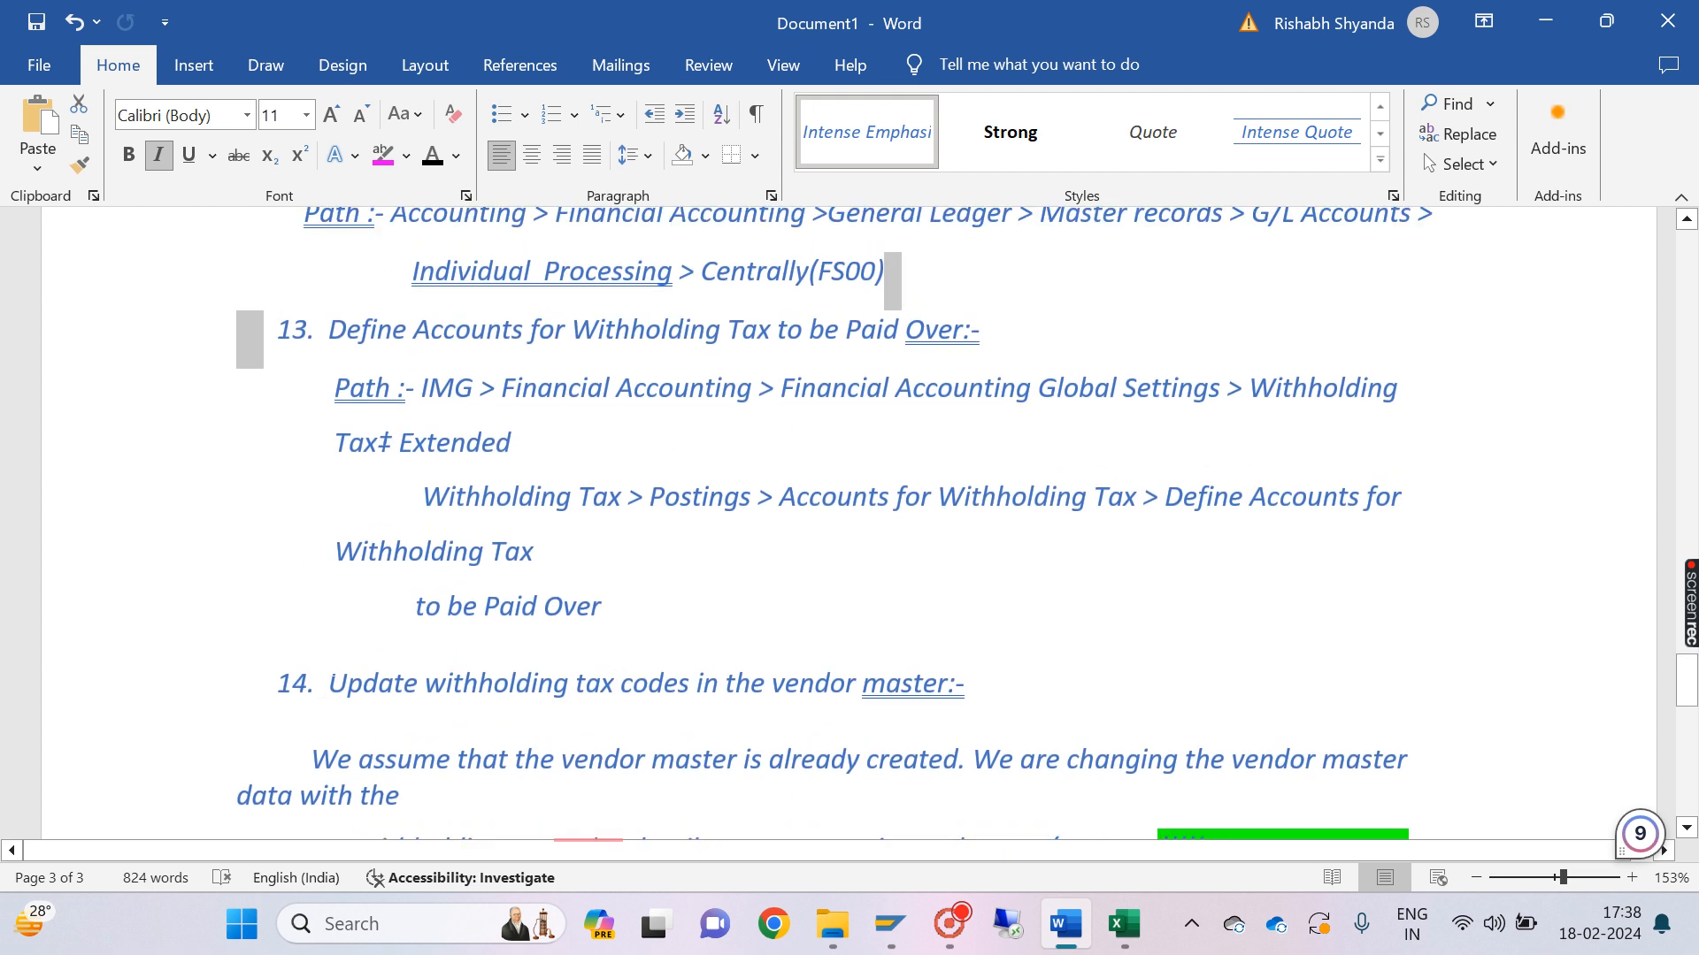
left_click_drag(318, 683, 1005, 675)
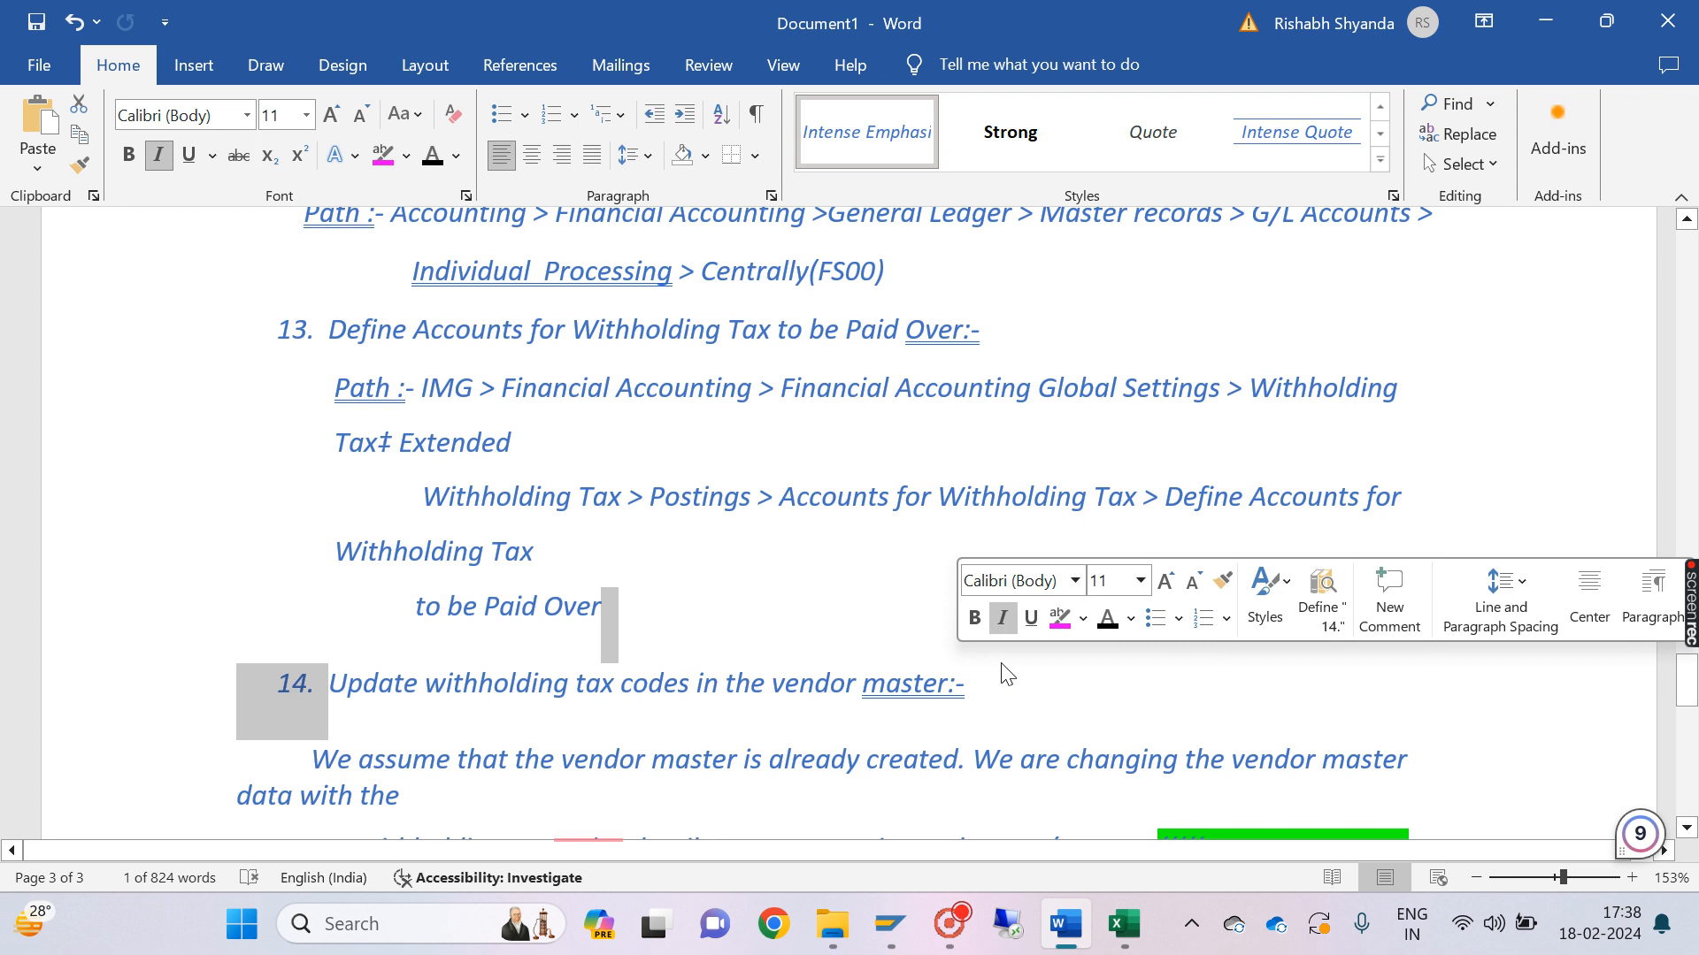
scroll(1005, 673, "up", 5)
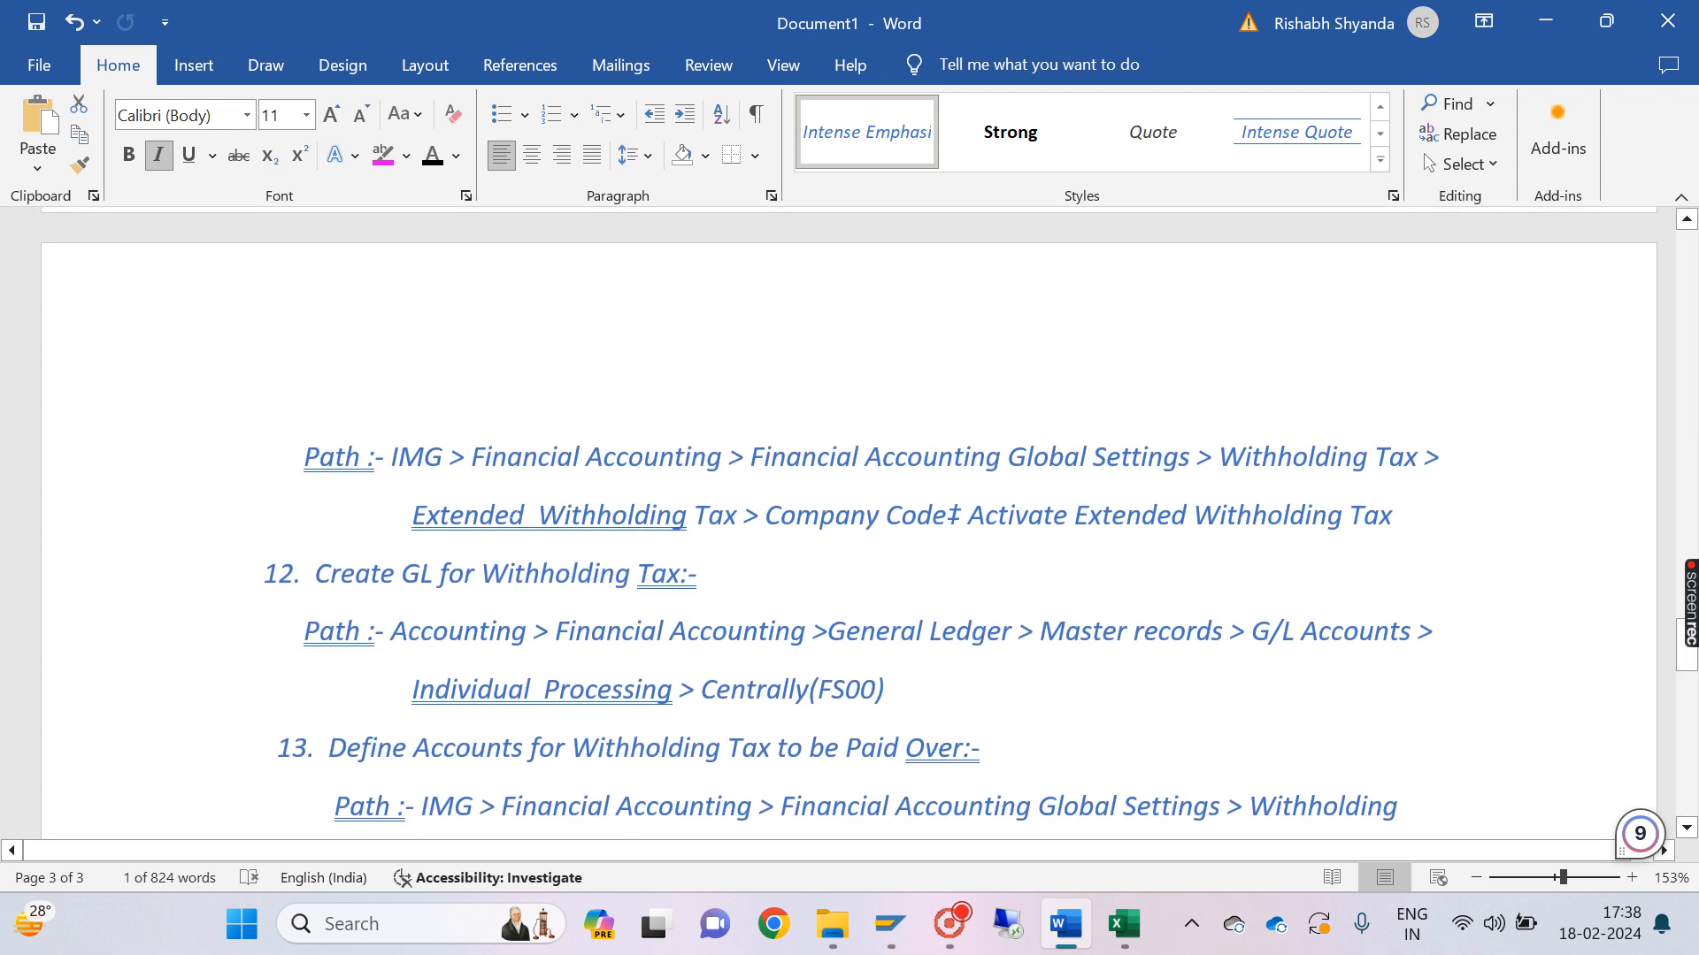
Step: Switch to SAP Easy Access, run transaction FS00 and display the TDS 194J account under Current Liabilities
mouse_move(892, 921)
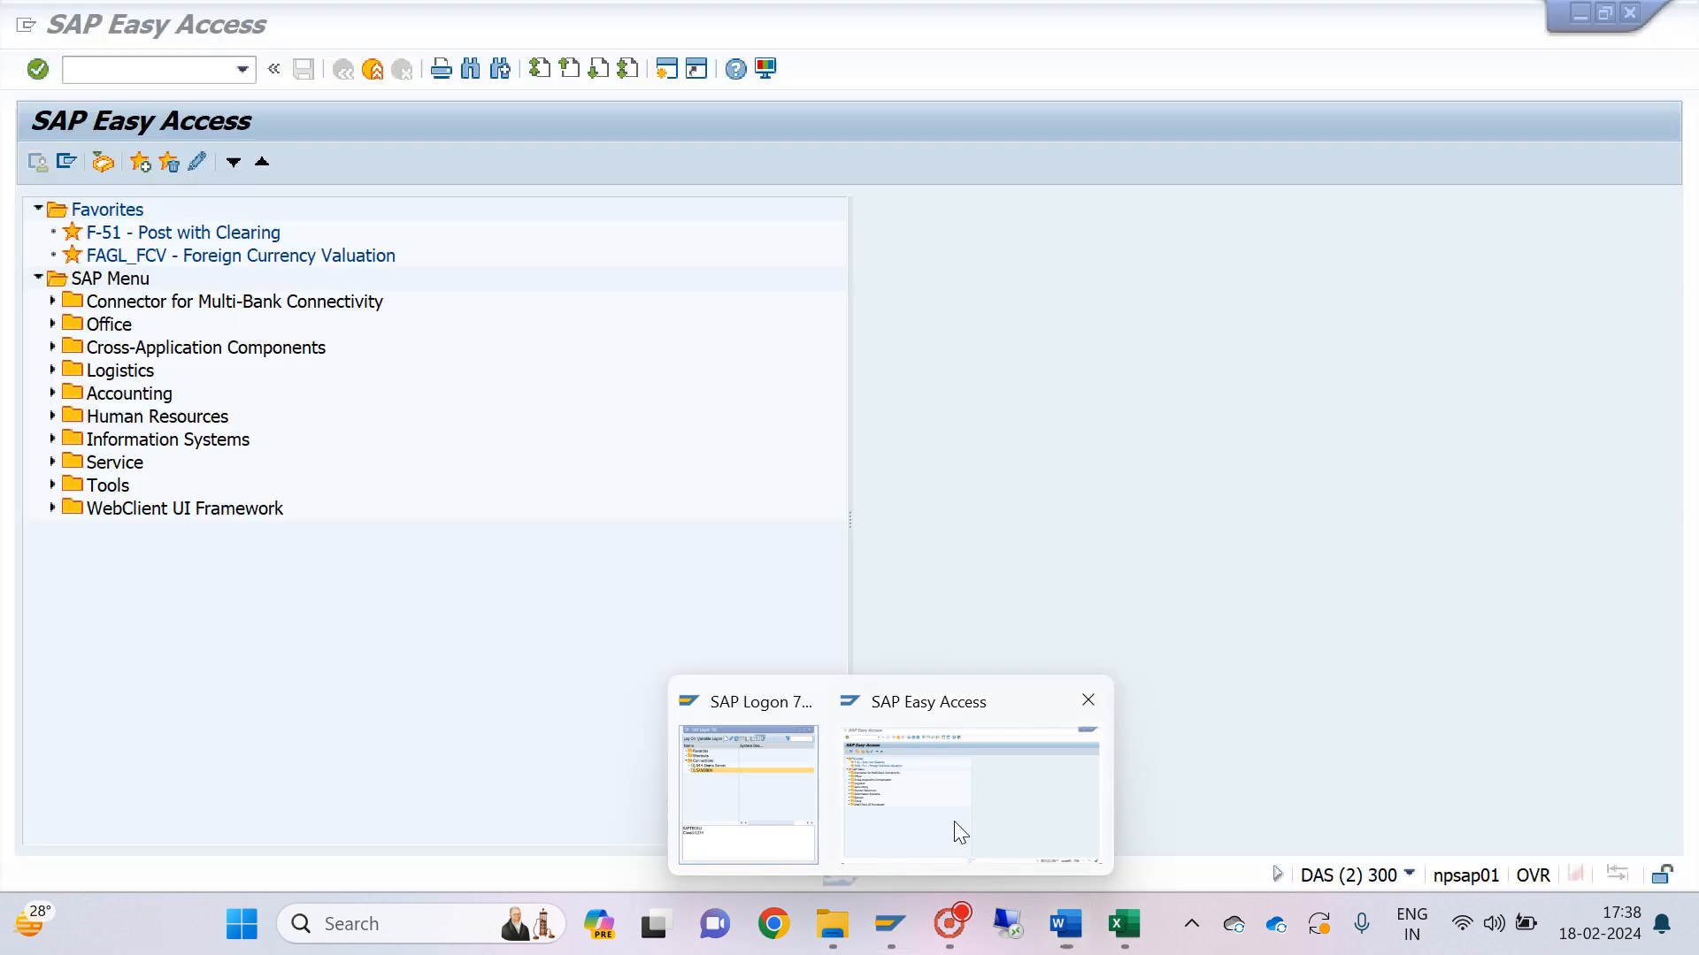
left_click(955, 823)
type("FS00")
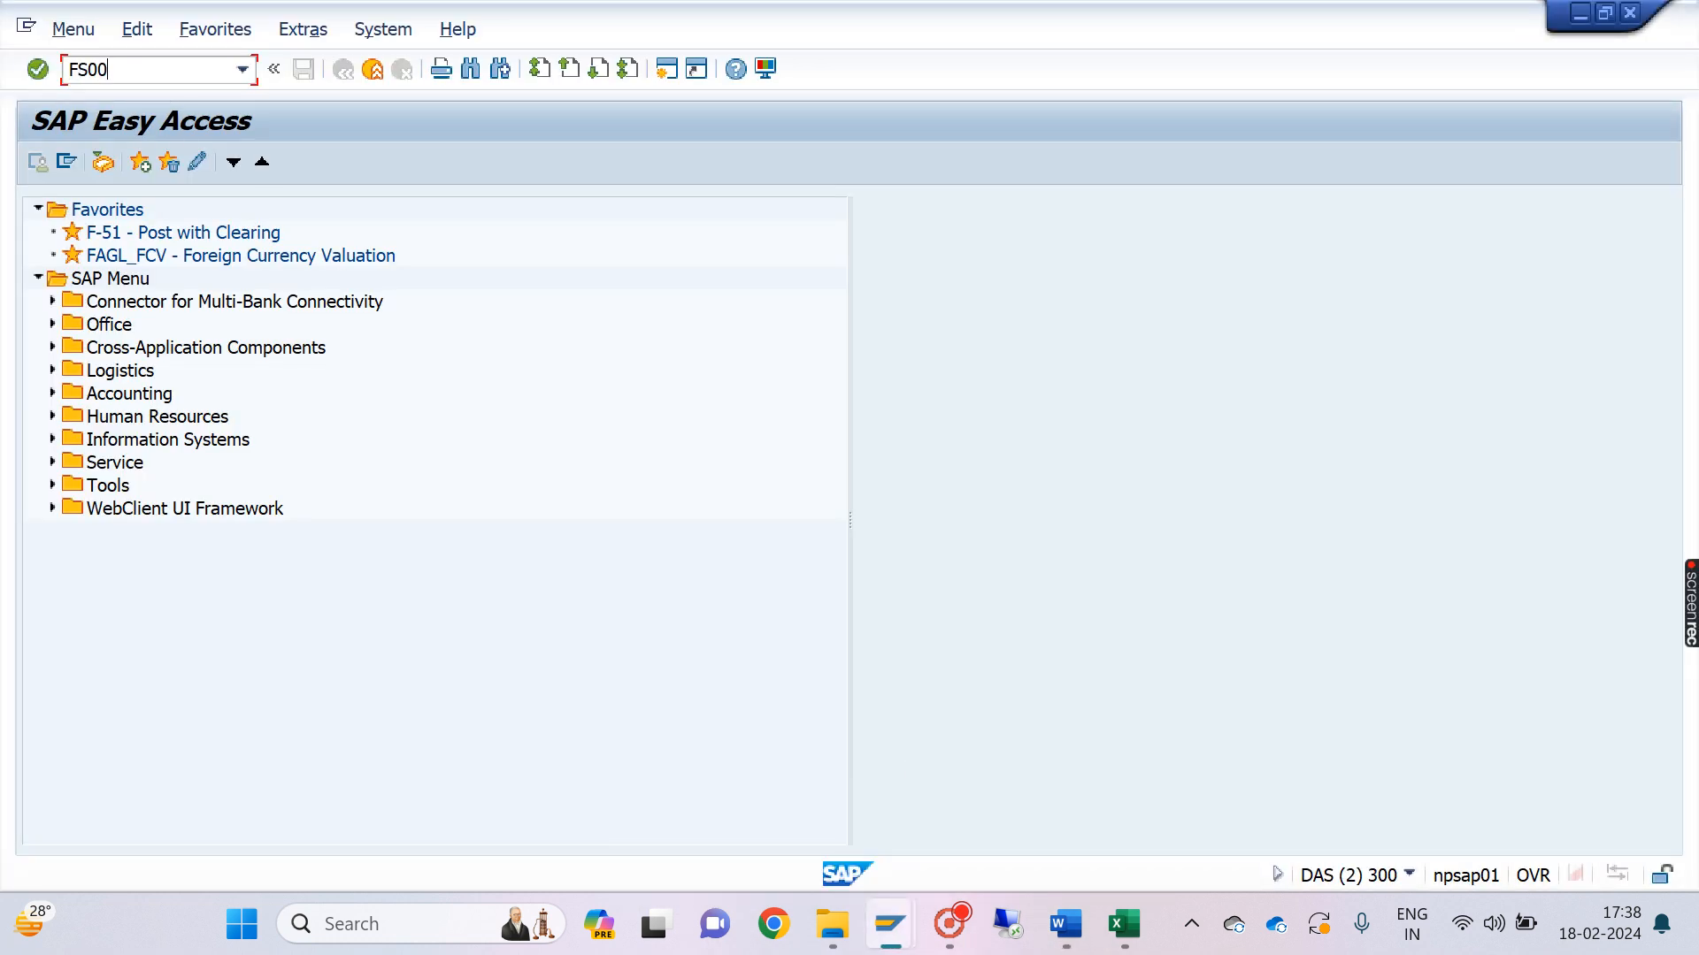
key("Return")
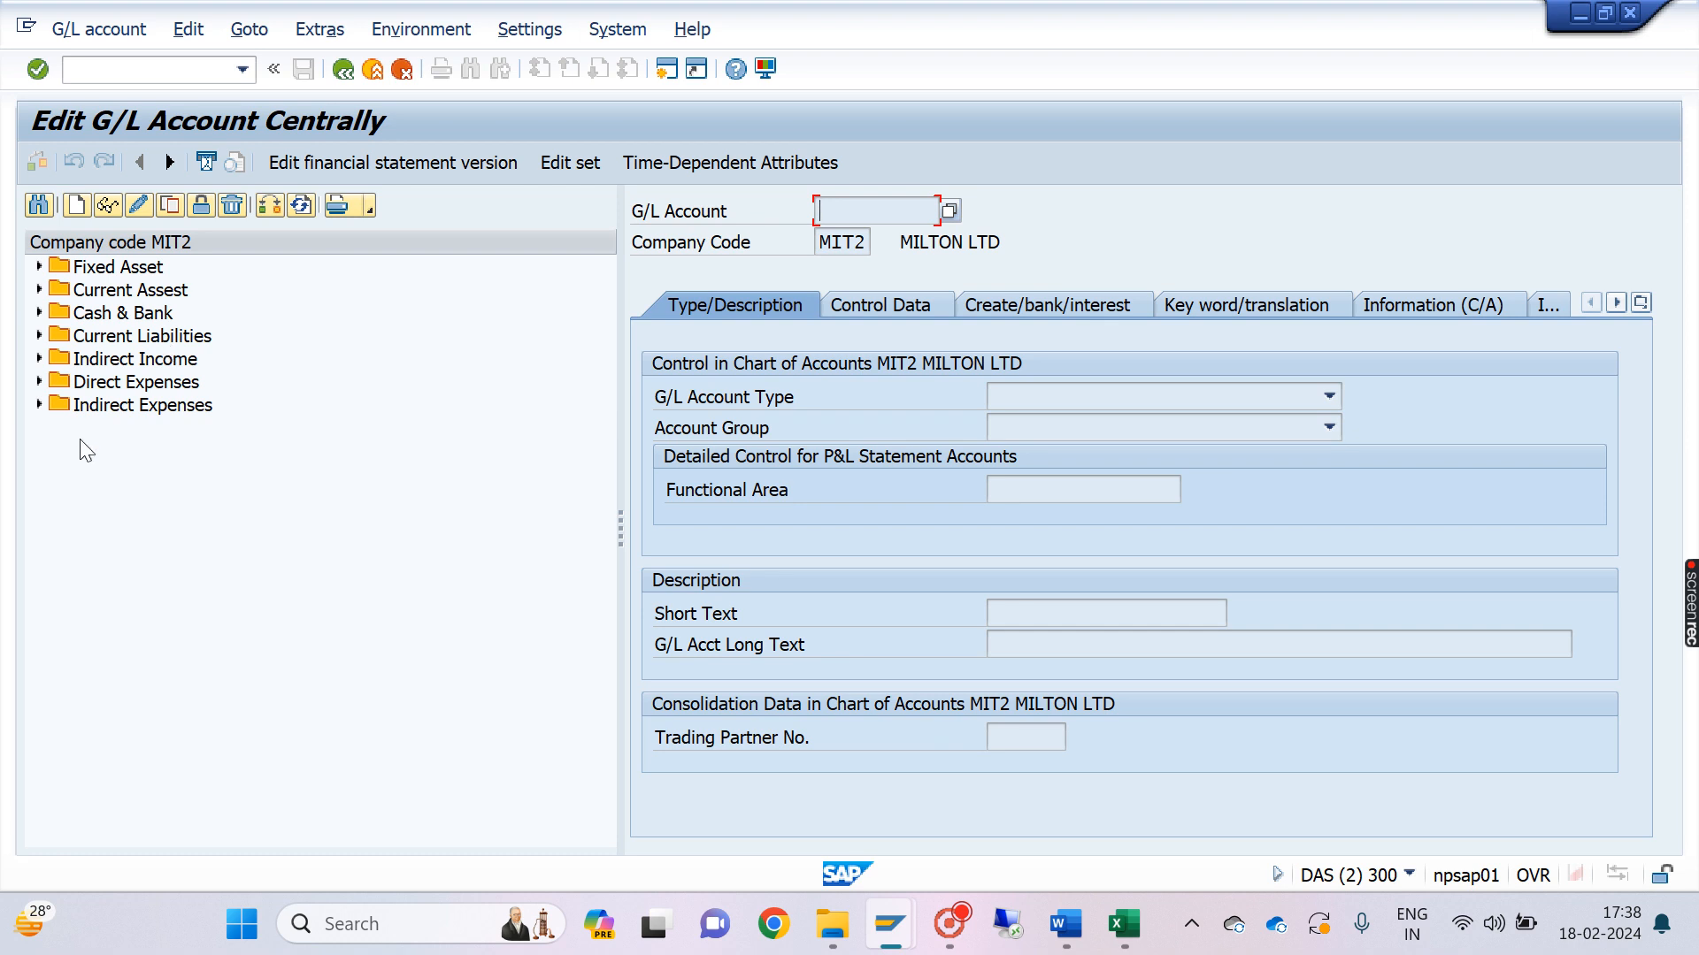
left_click(40, 338)
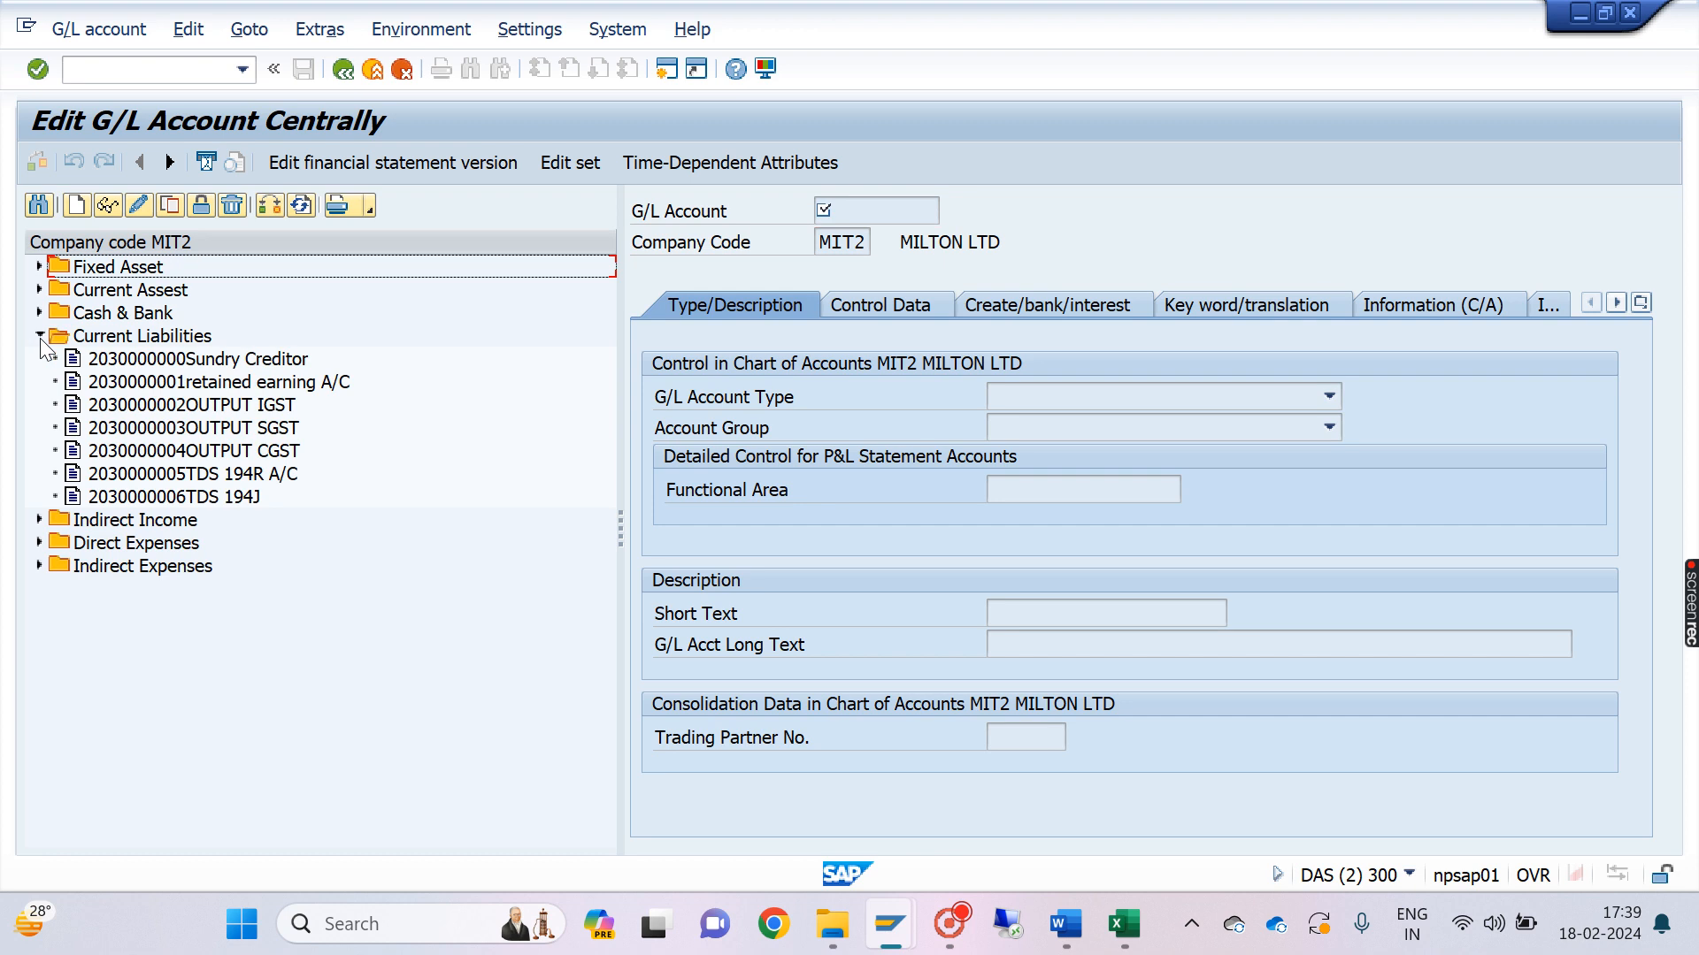
left_click(143, 499)
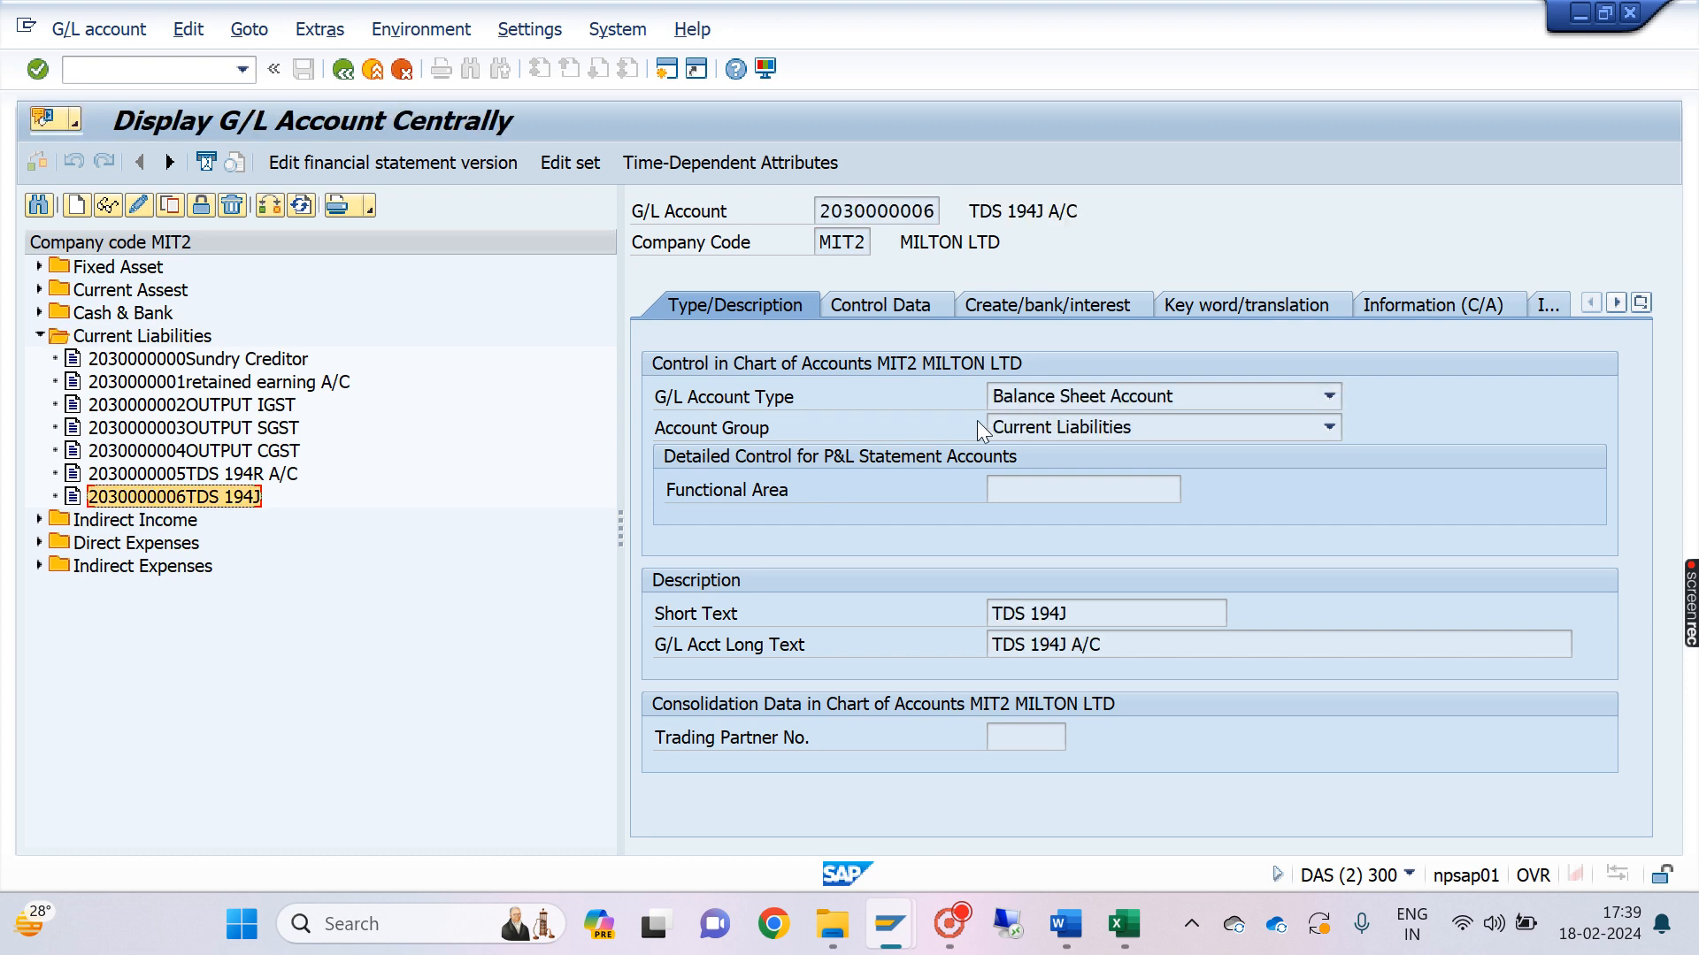
Step: Examine the TDS 194J account's control data and its document creation, bank and interest settings
left_click(901, 308)
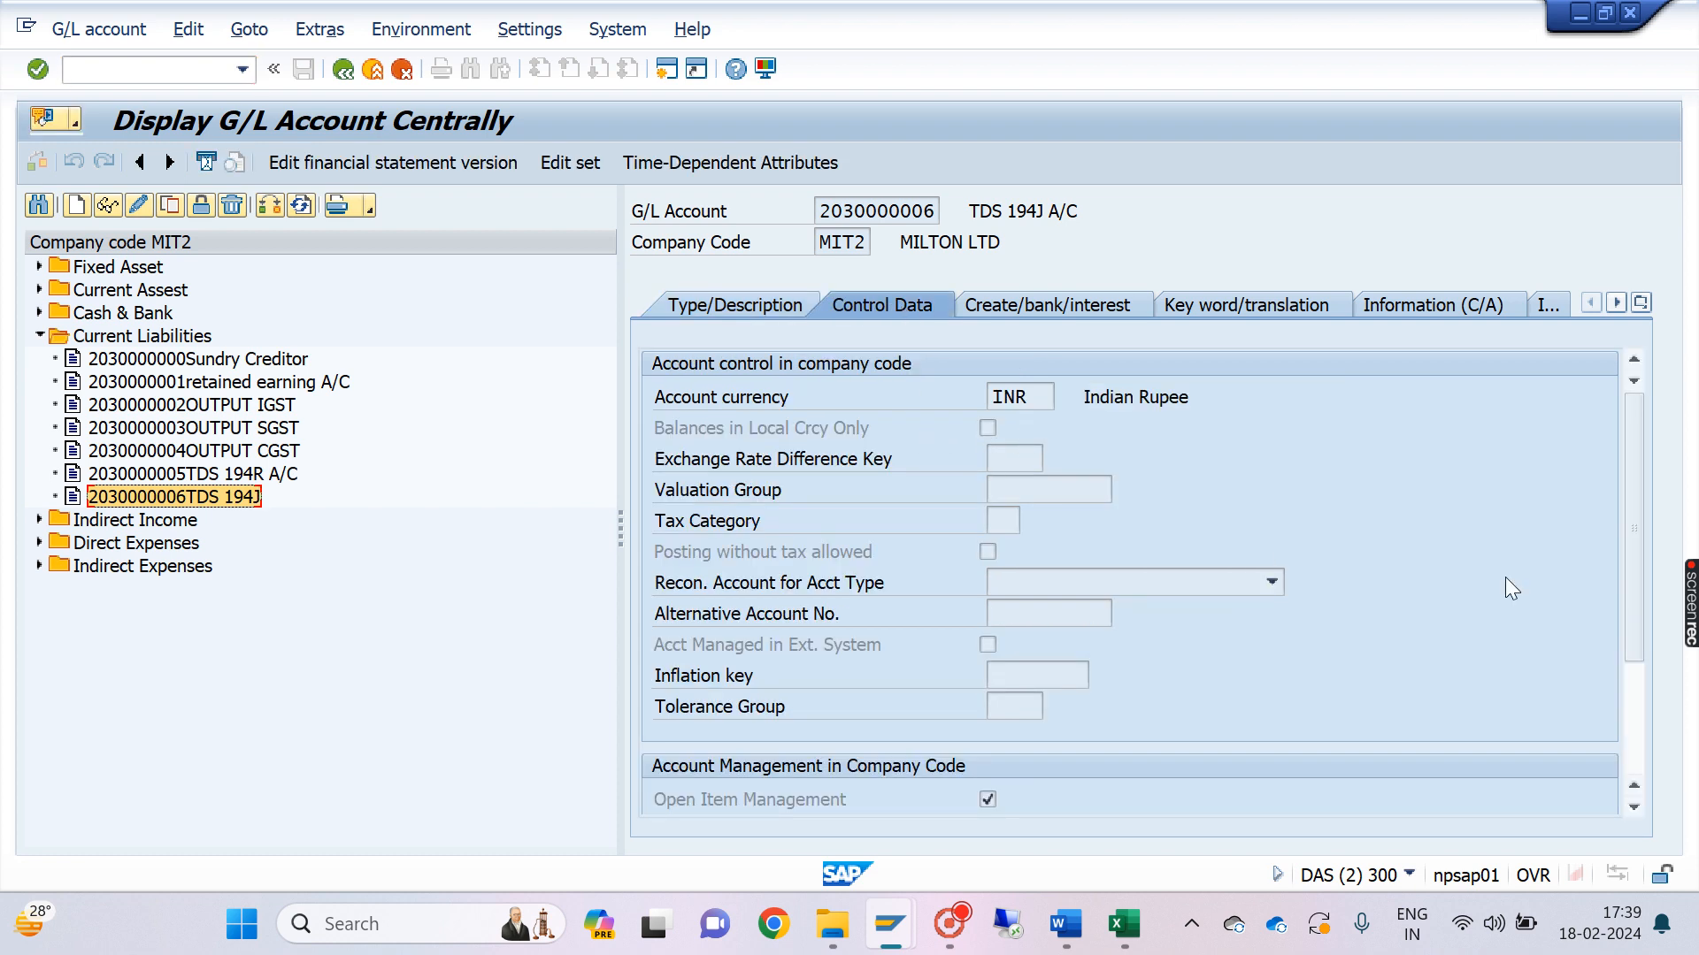
left_click_drag(1638, 566, 1404, 676)
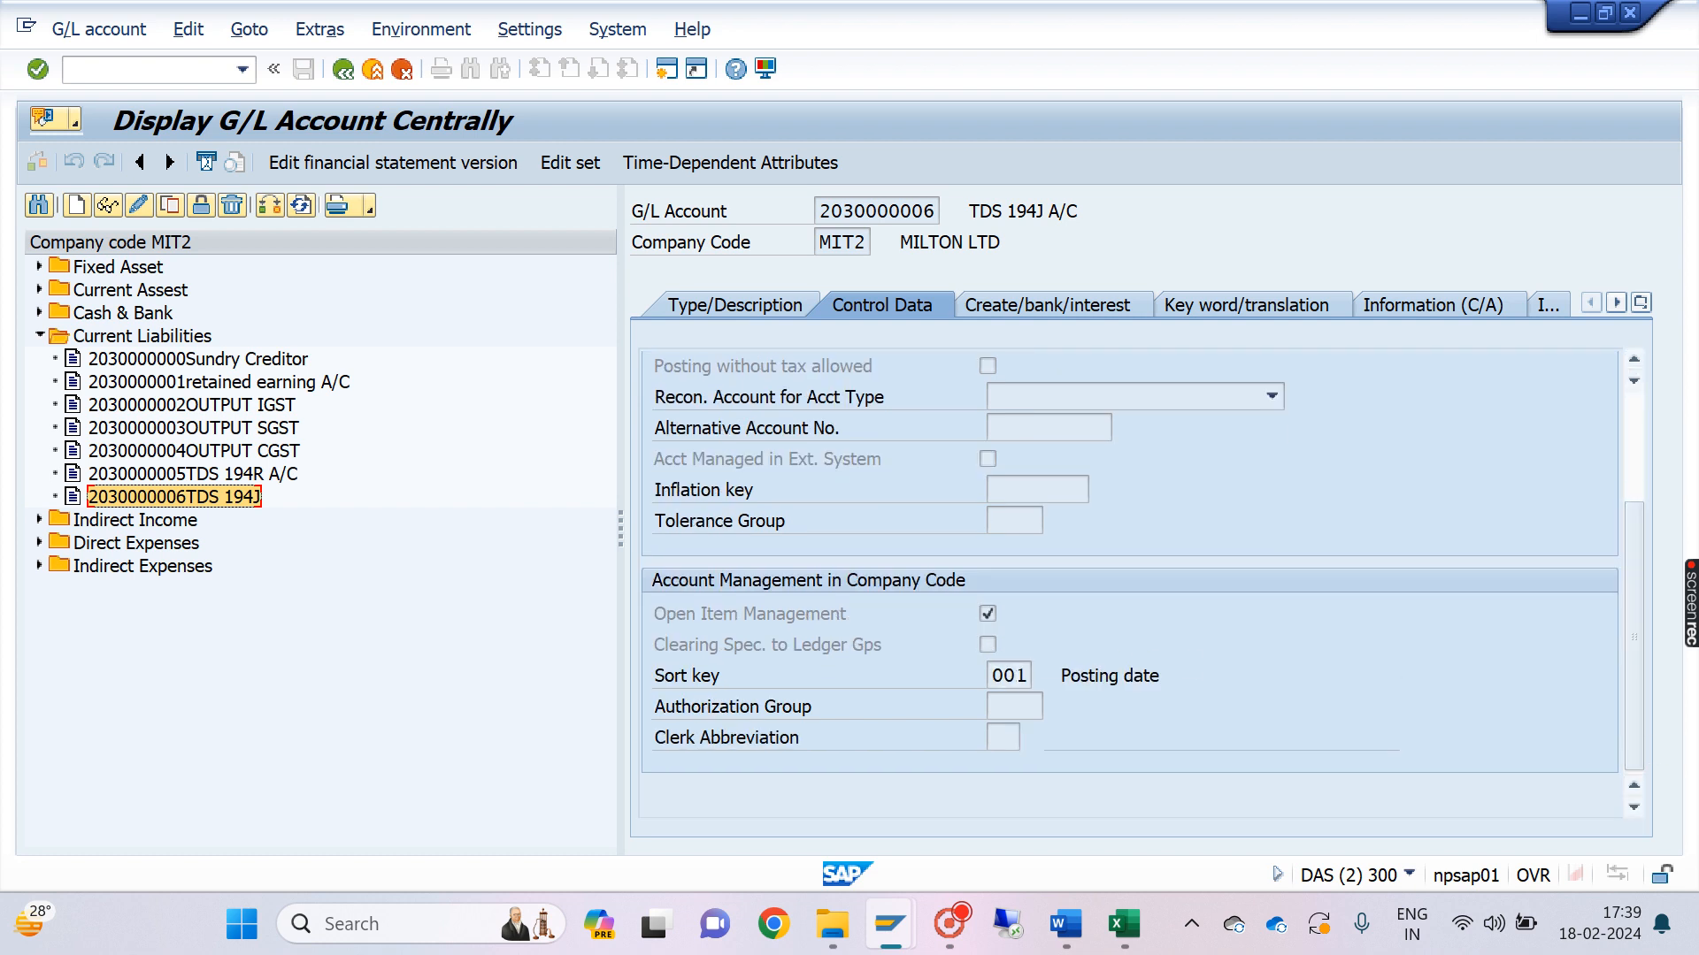
left_click(1033, 304)
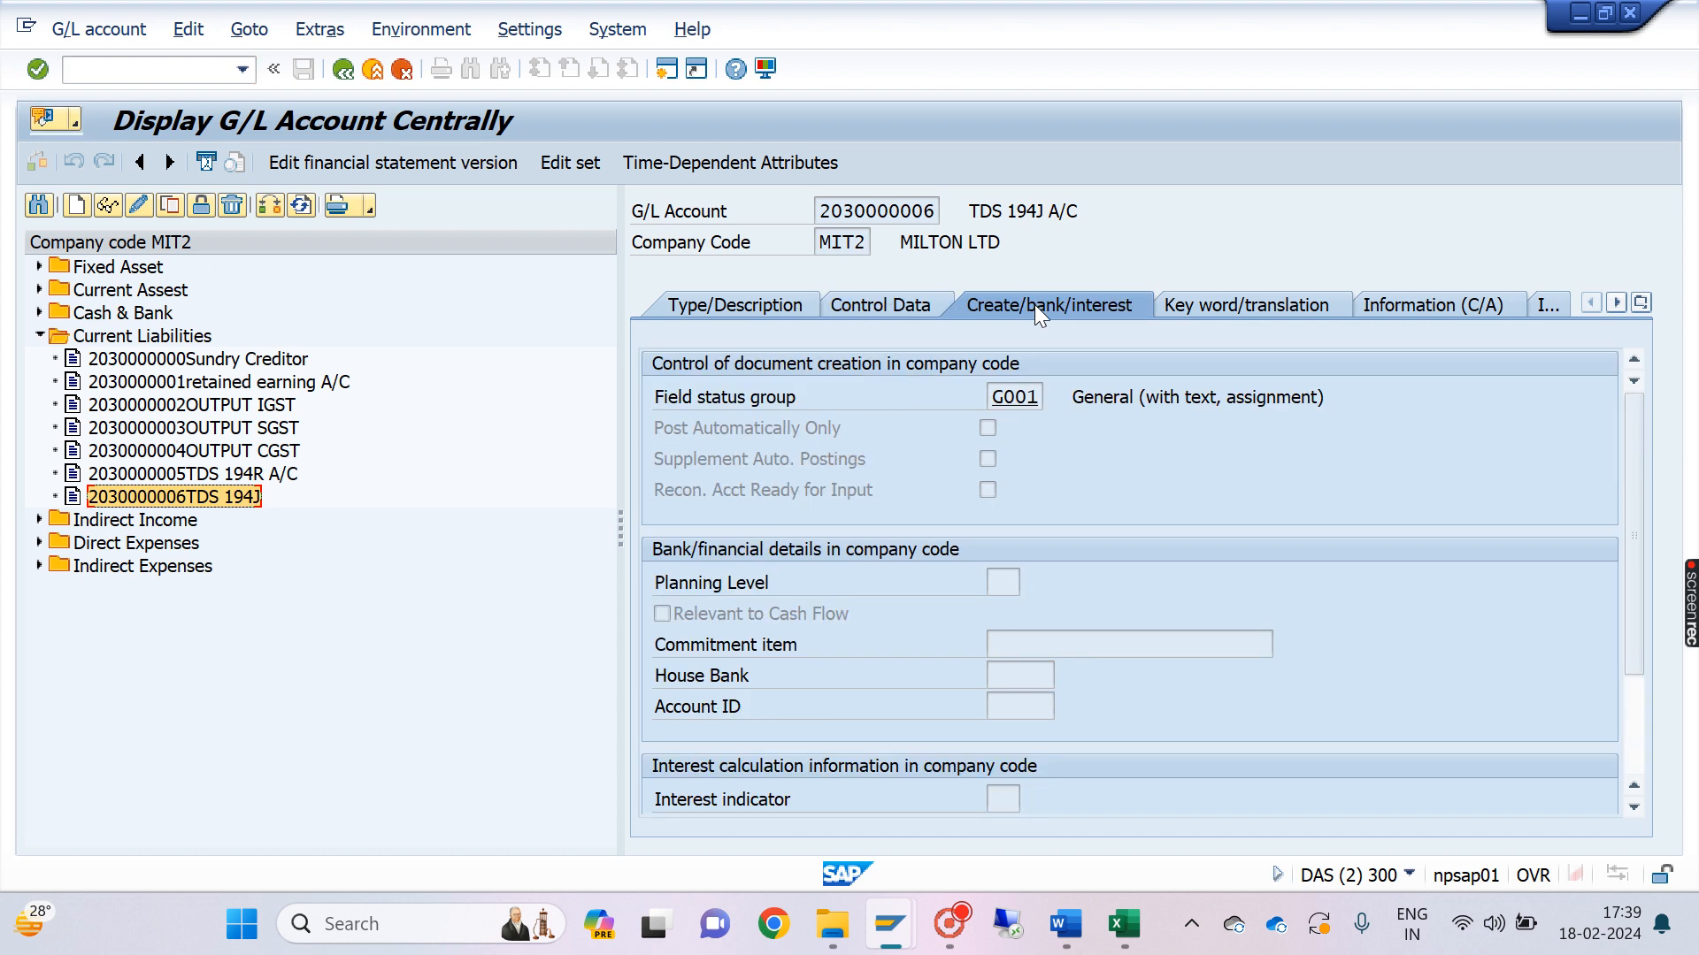
Step: Look through the possible field status groups for the account, highlight G041 Tax office clearing accounts, and close the list
left_click(1020, 399)
left_click(1051, 399)
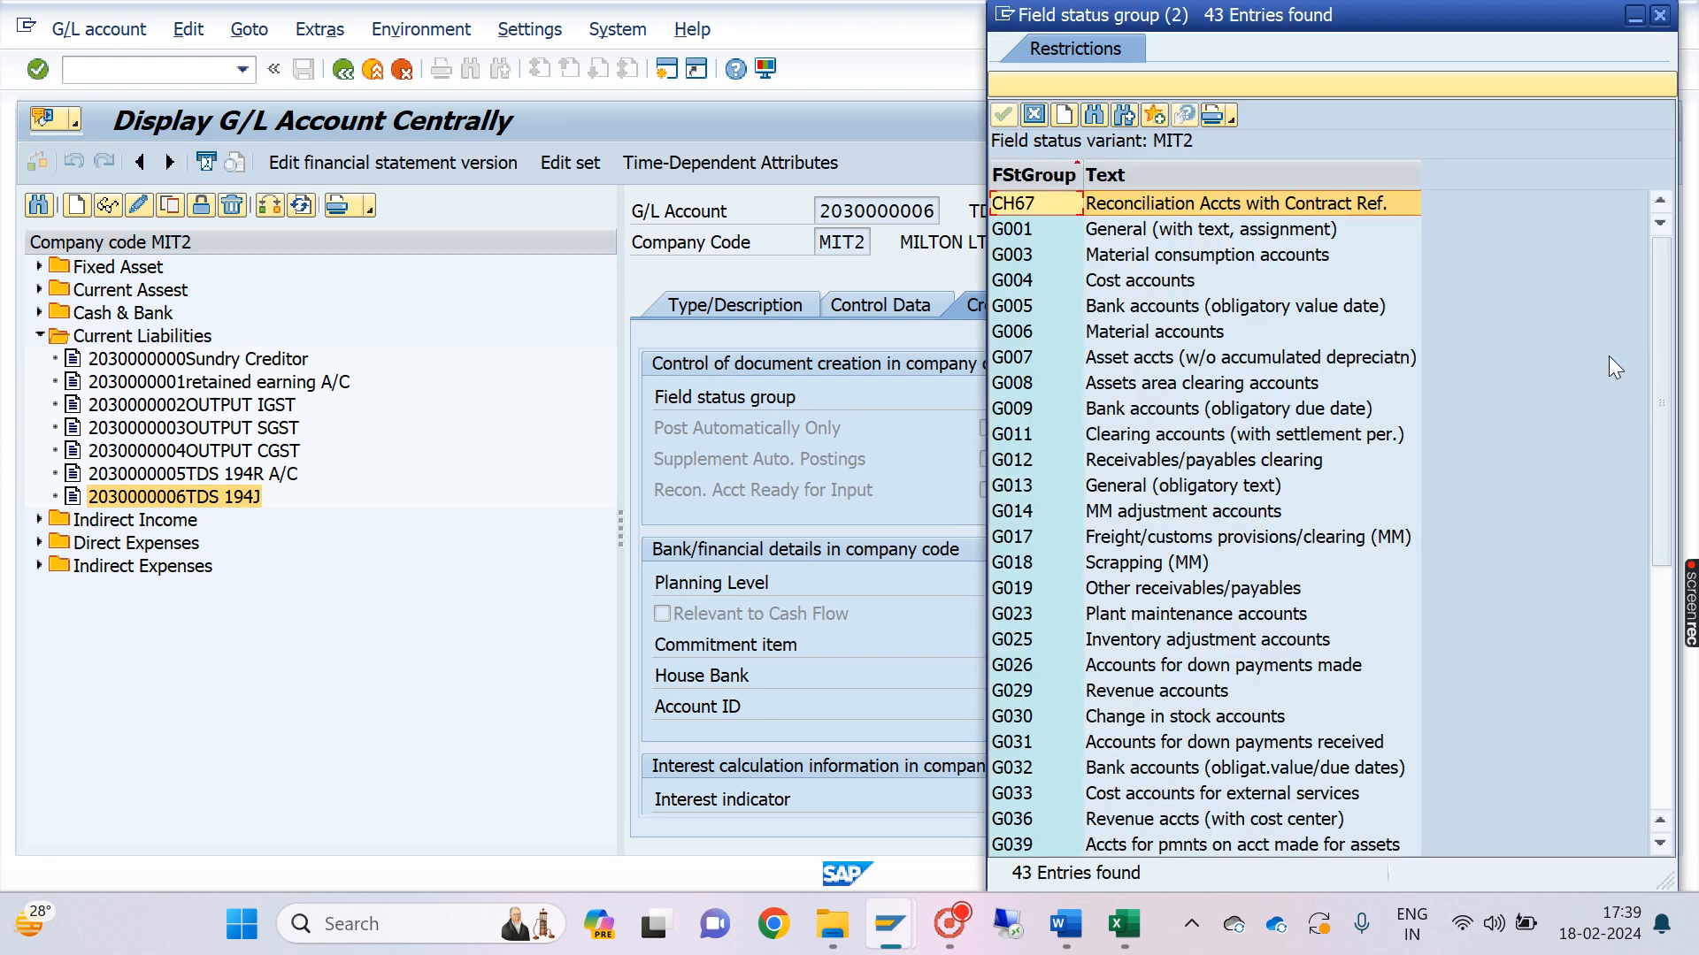
left_click_drag(1670, 363, 1669, 418)
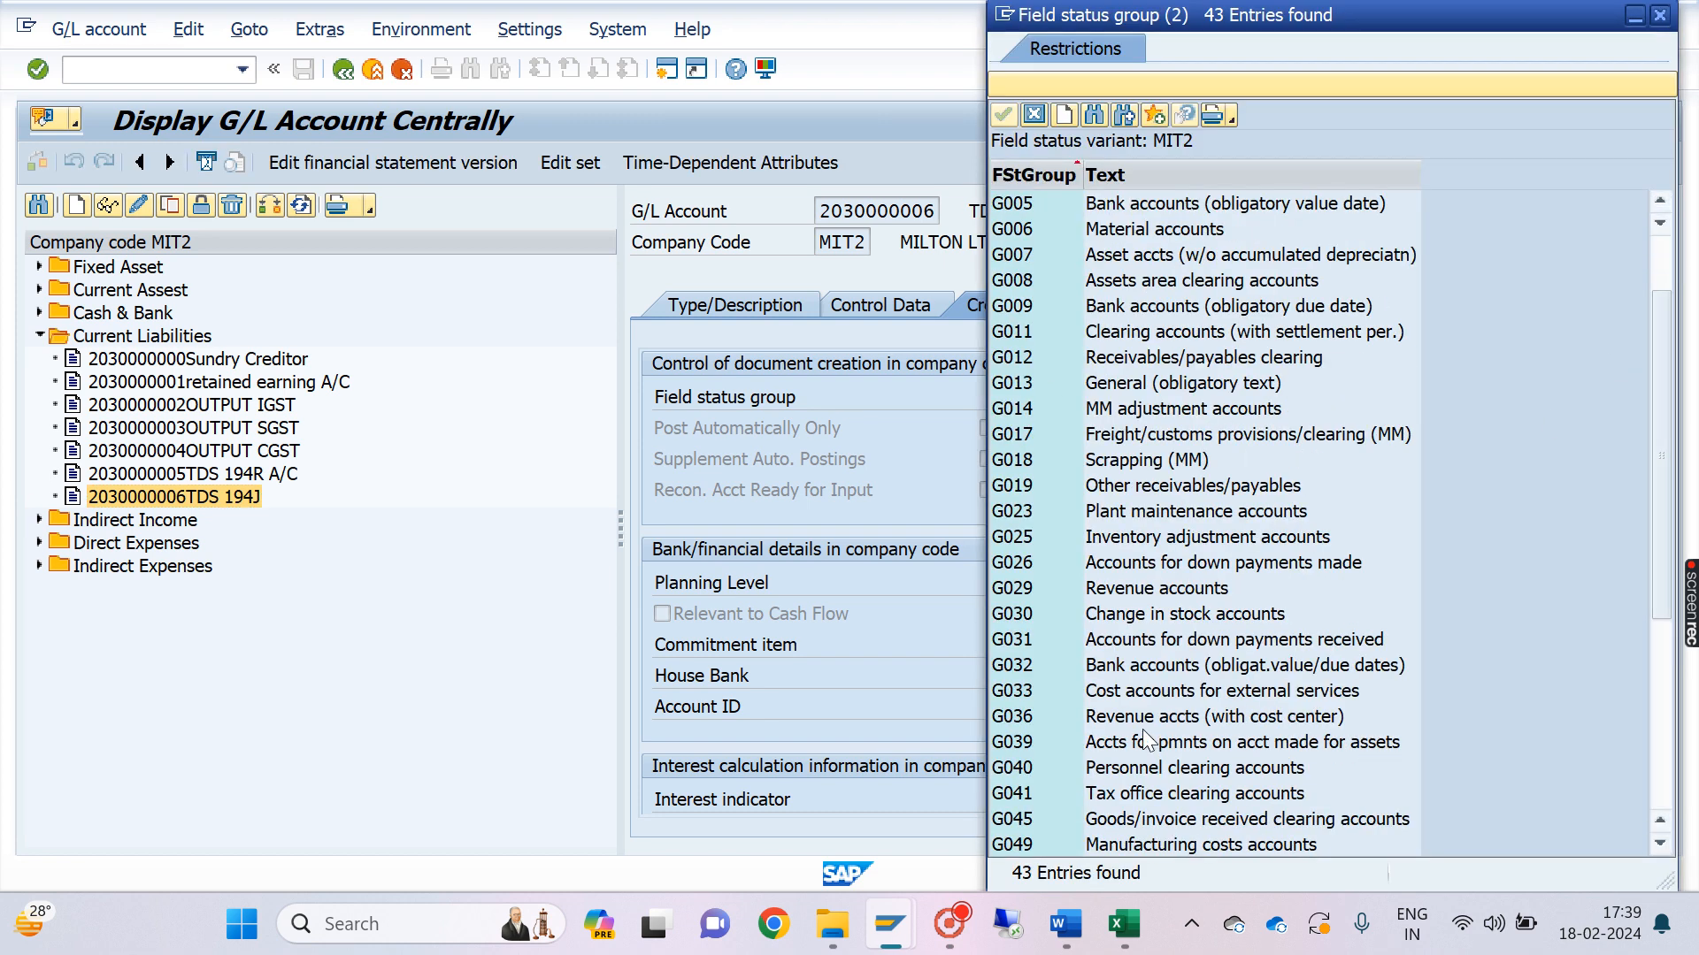
left_click(1126, 797)
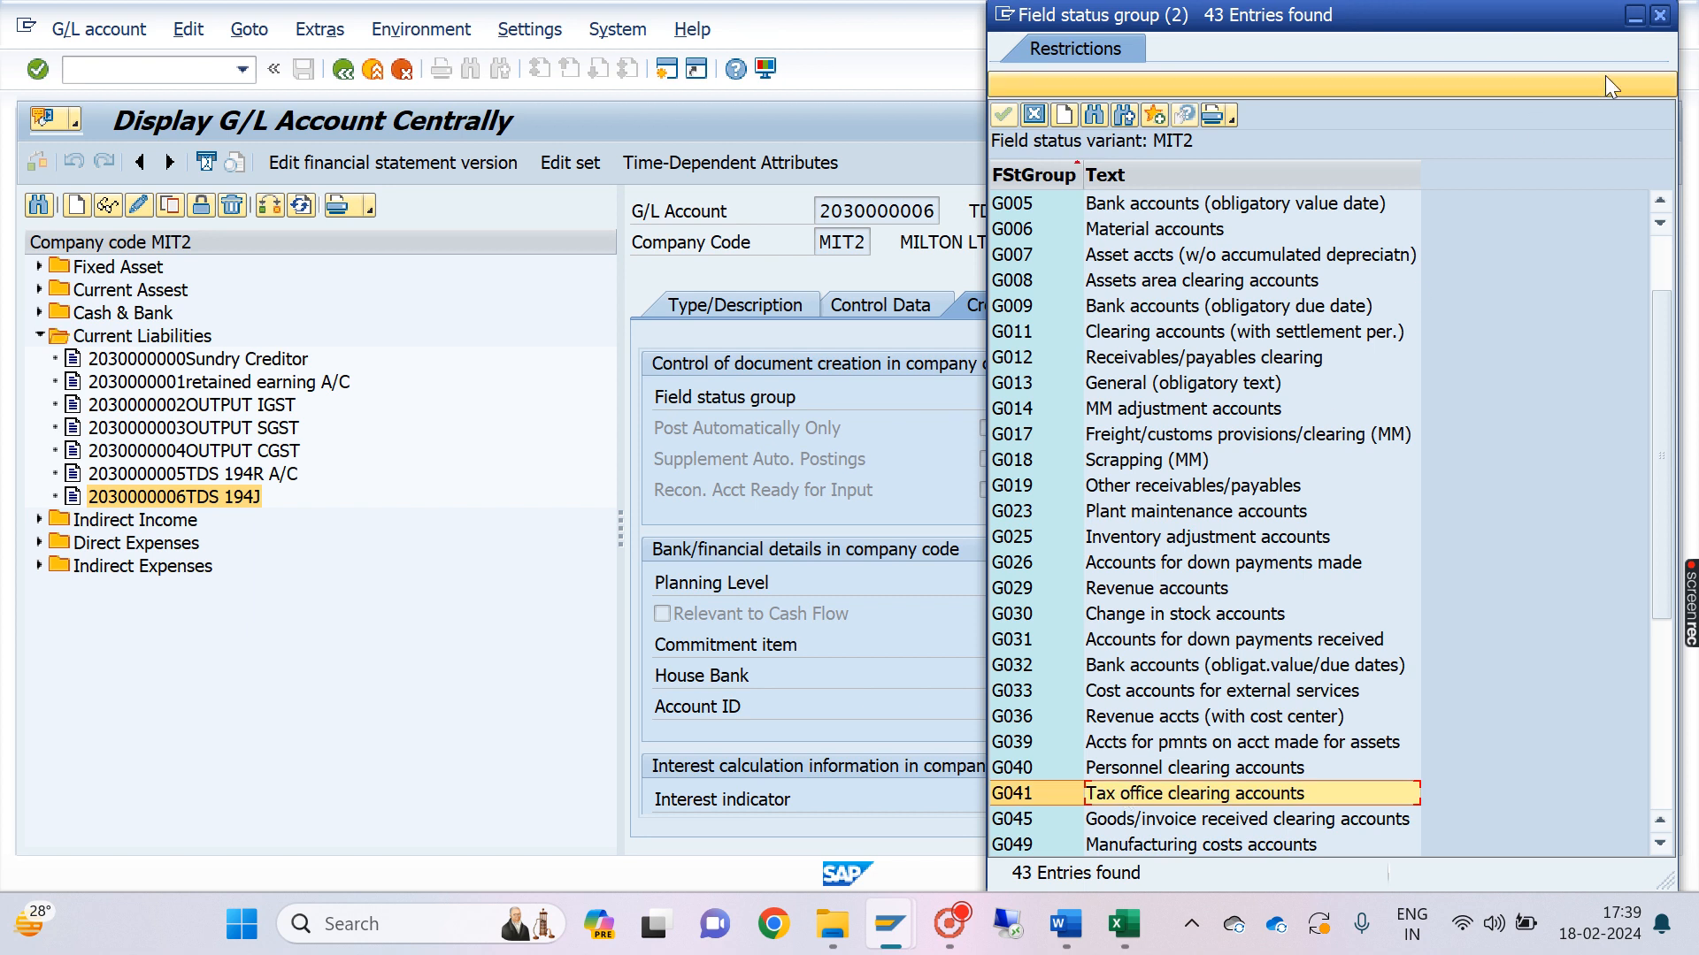
left_click(1660, 15)
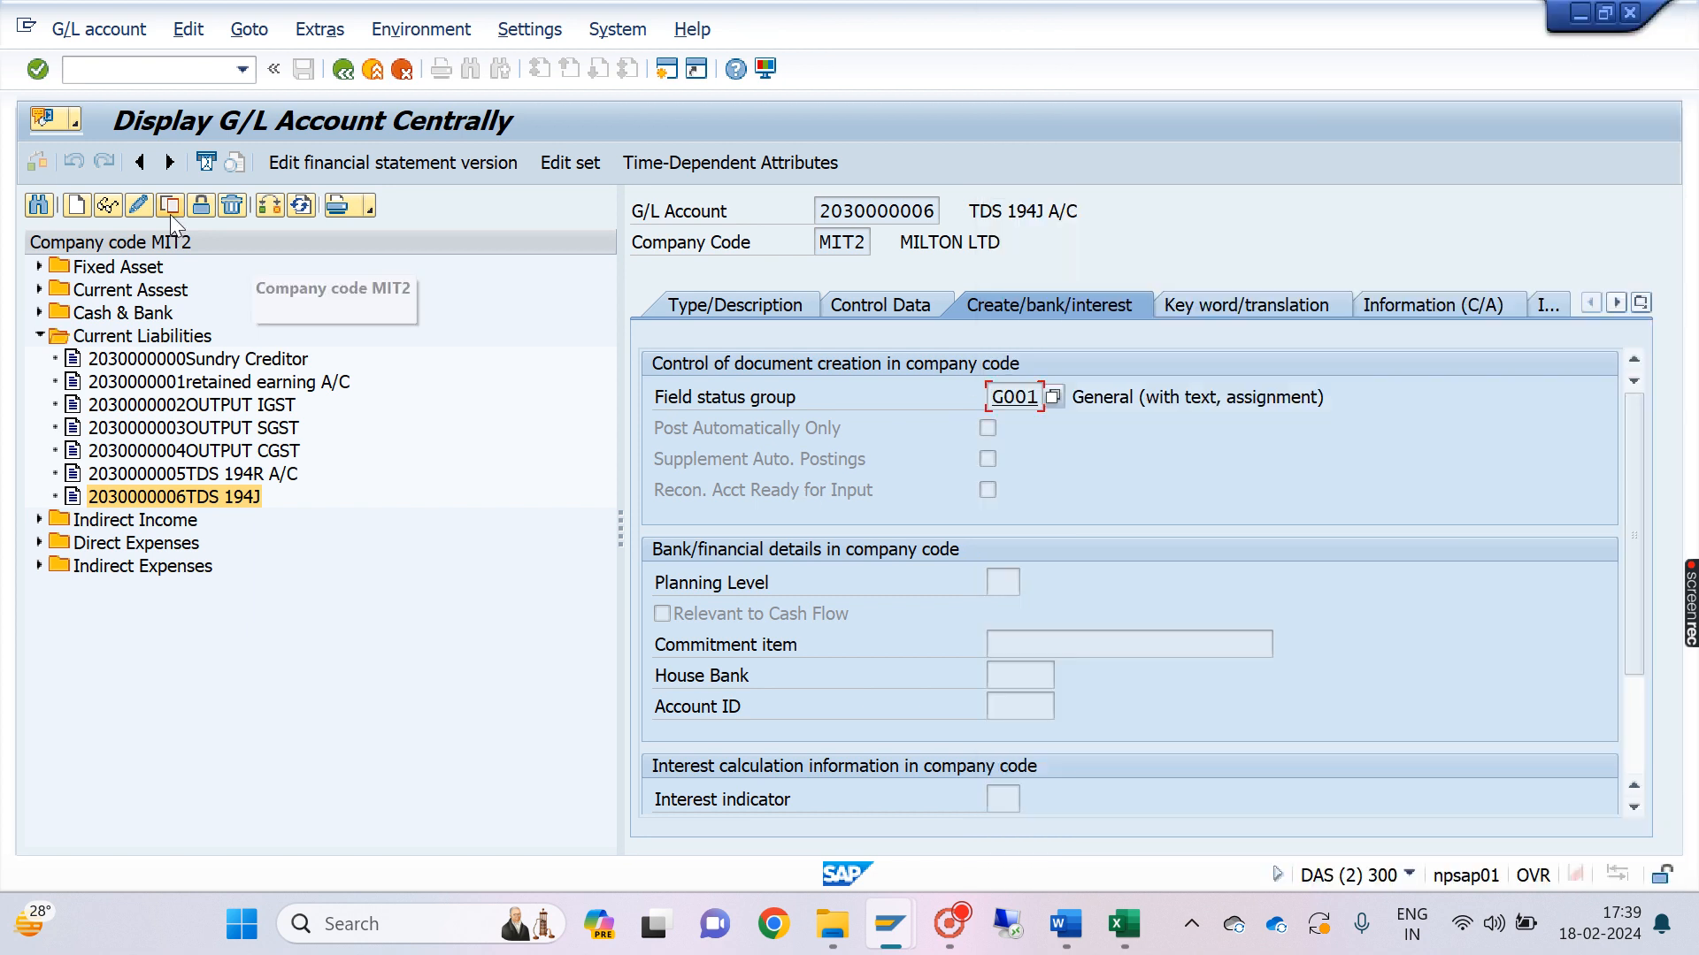
Step: Leave the G/L account display and open the SAP Reference IMG through transaction SPRO
left_click(343, 70)
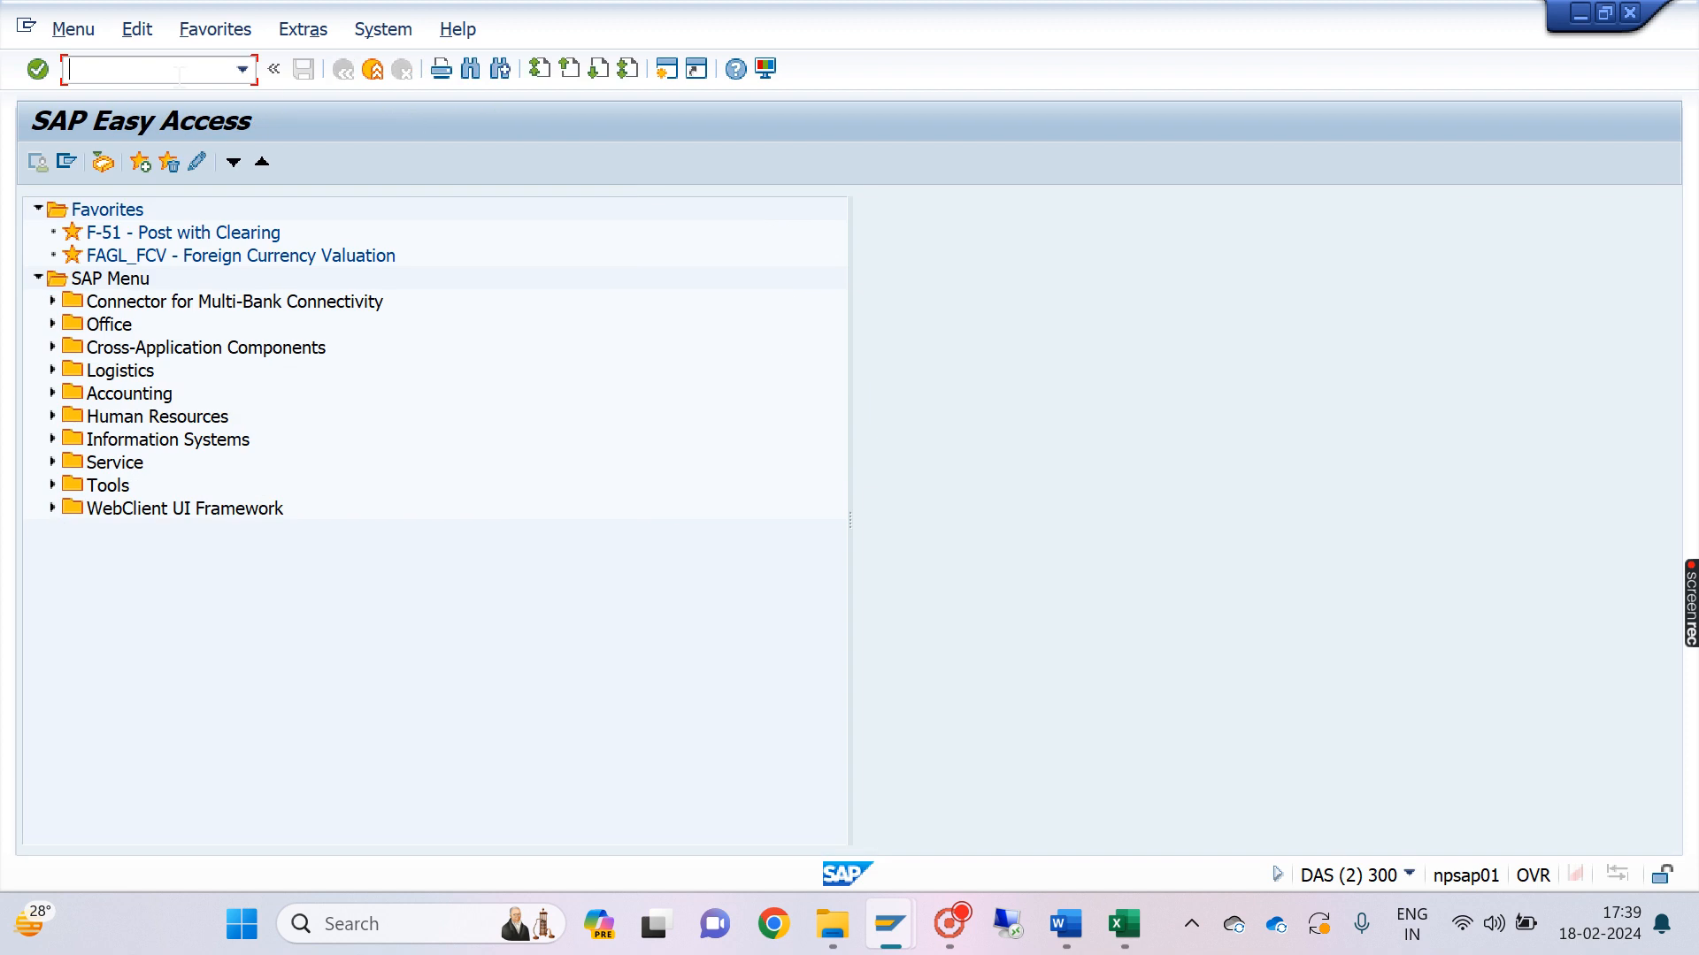
type("SPRO")
key("Return")
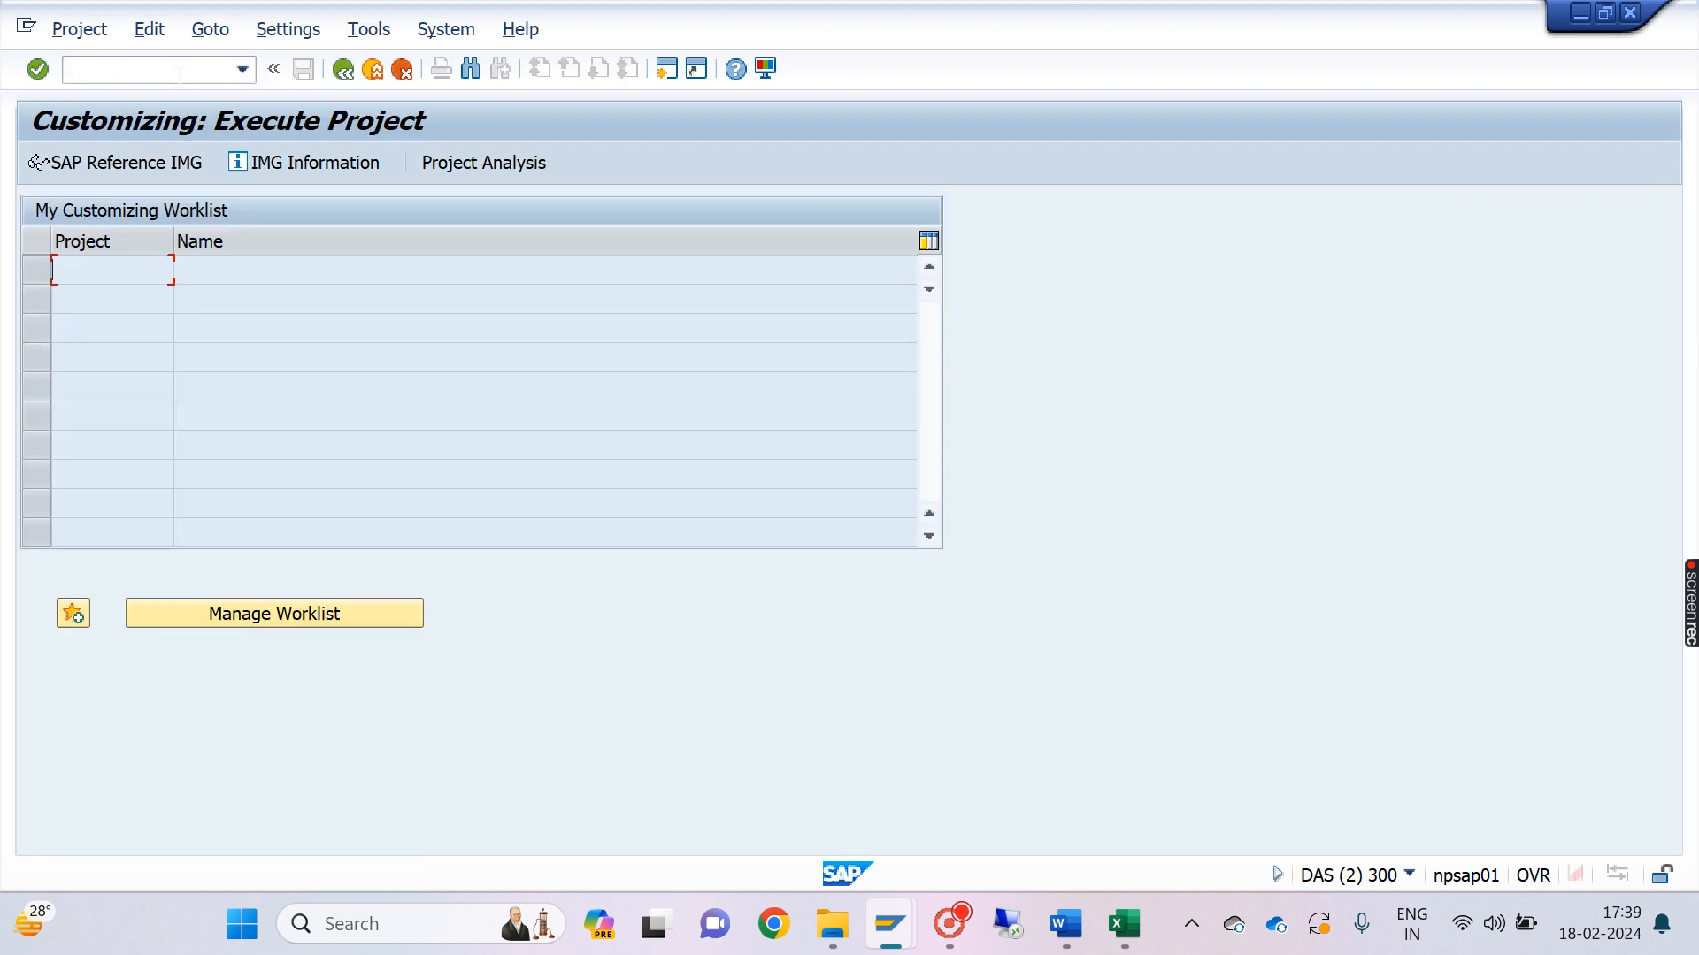
left_click(169, 163)
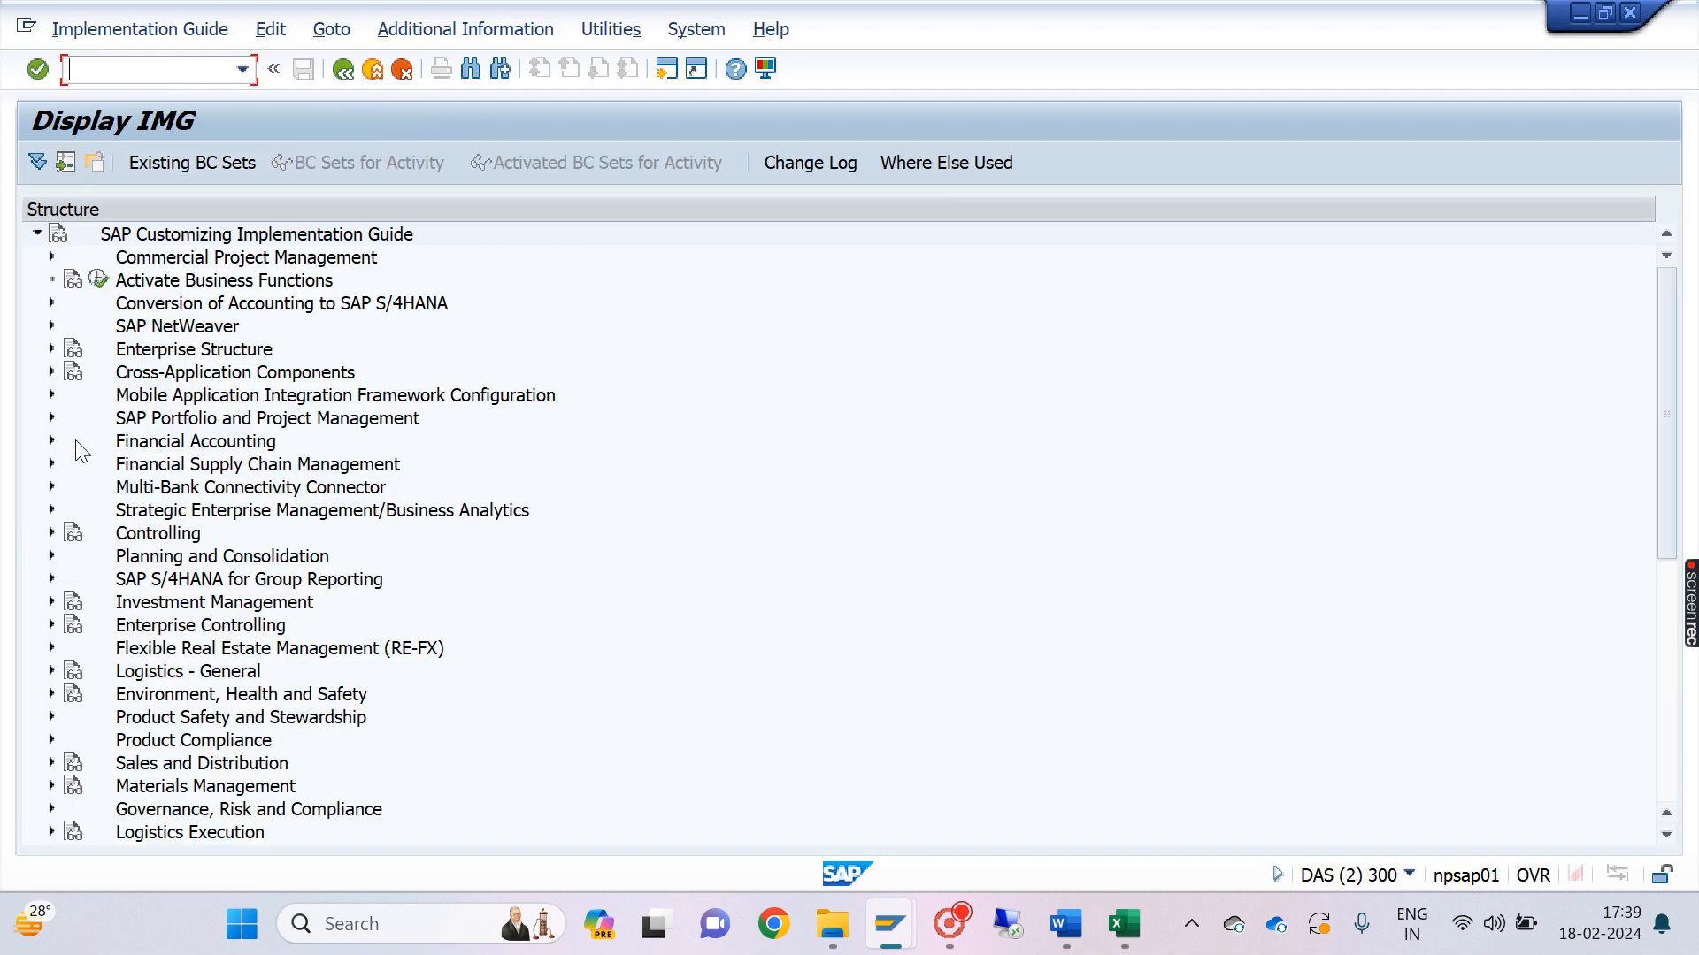
Step: Under Extended Withholding Tax posting settings, open Define Accounts for Withholding Tax to be Paid Over for chart of accounts MIT2
left_click(51, 441)
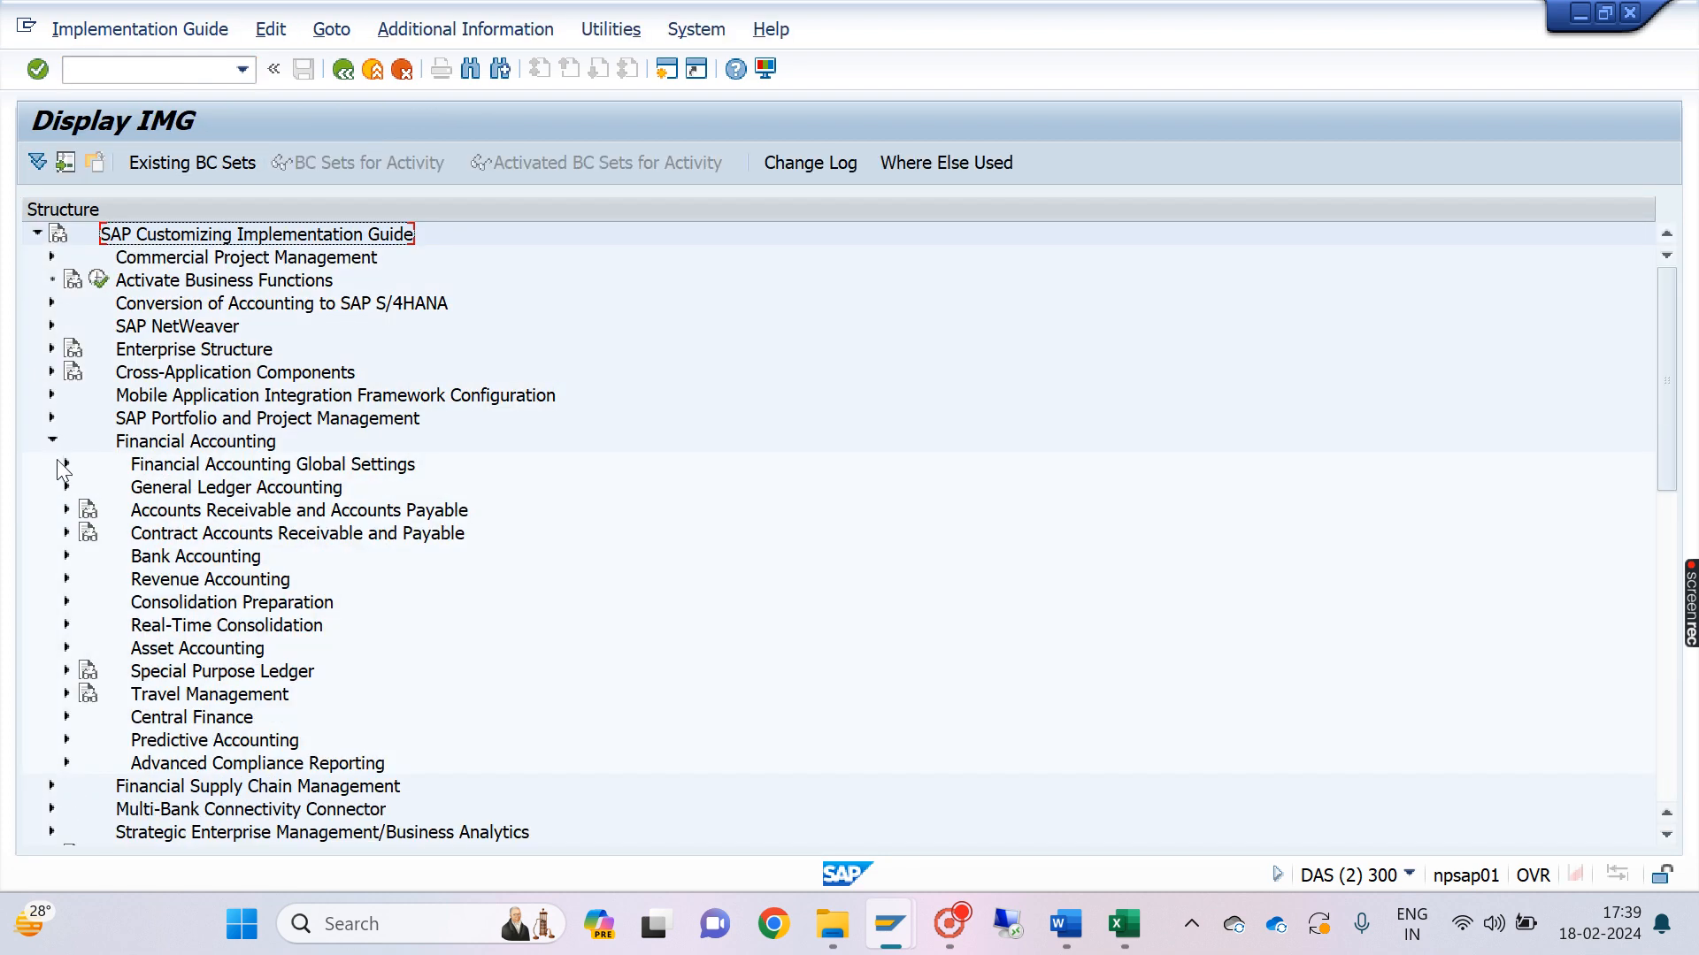
left_click(66, 464)
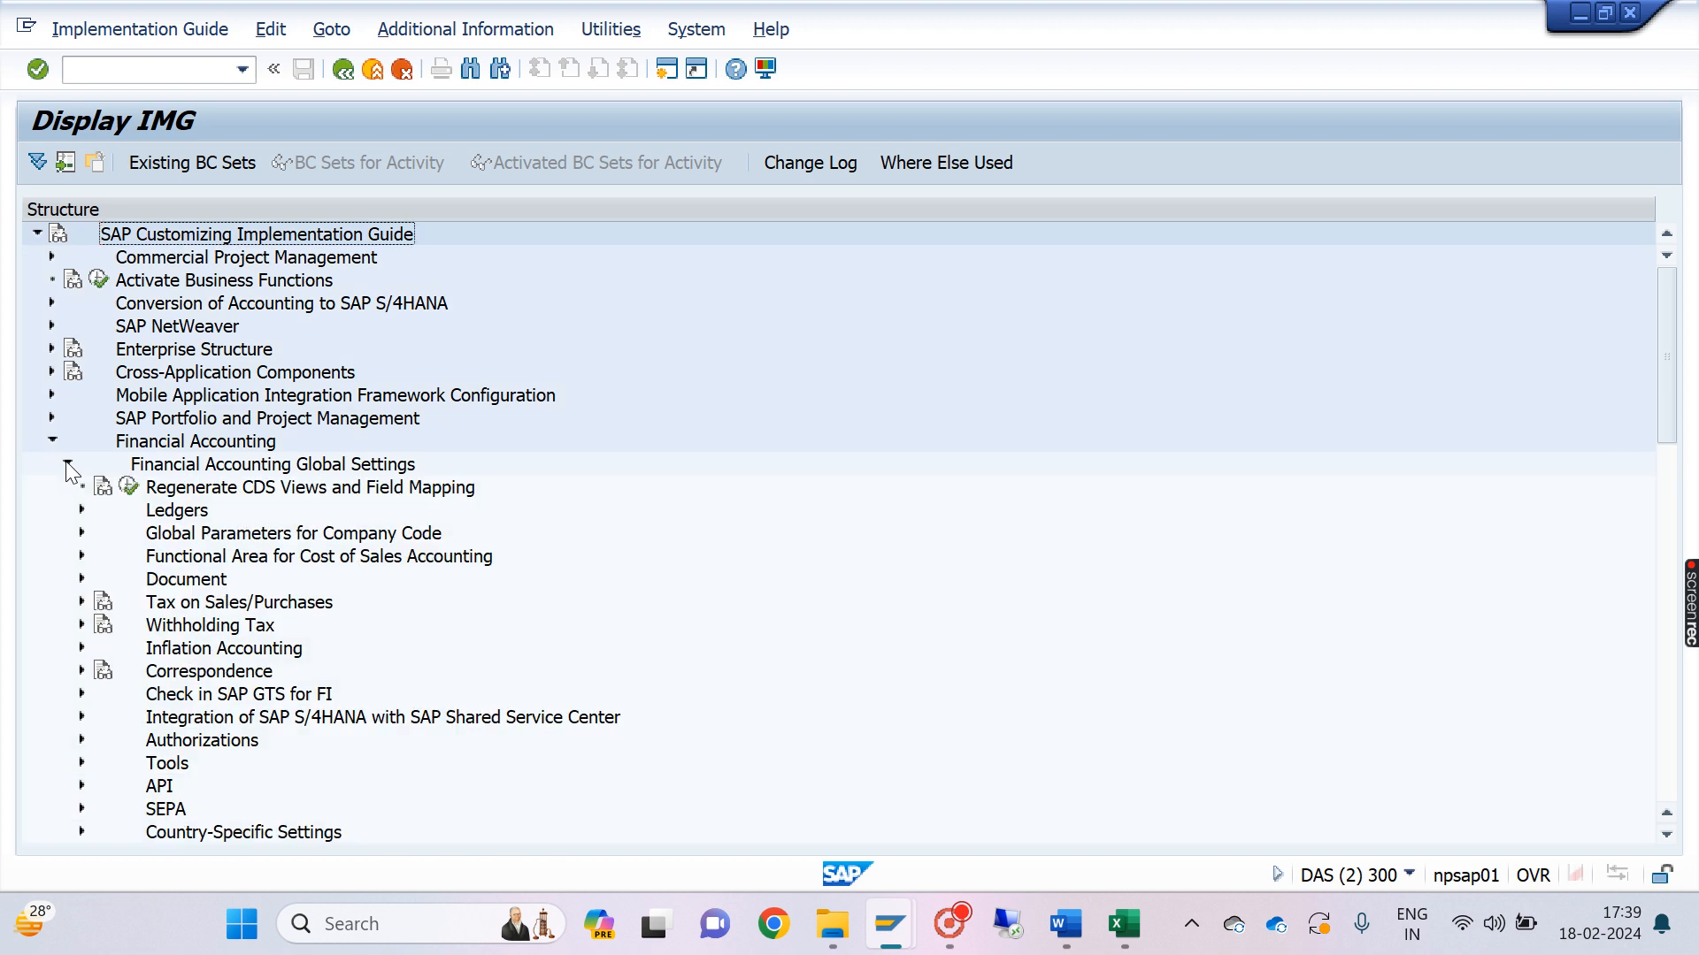
left_click(82, 626)
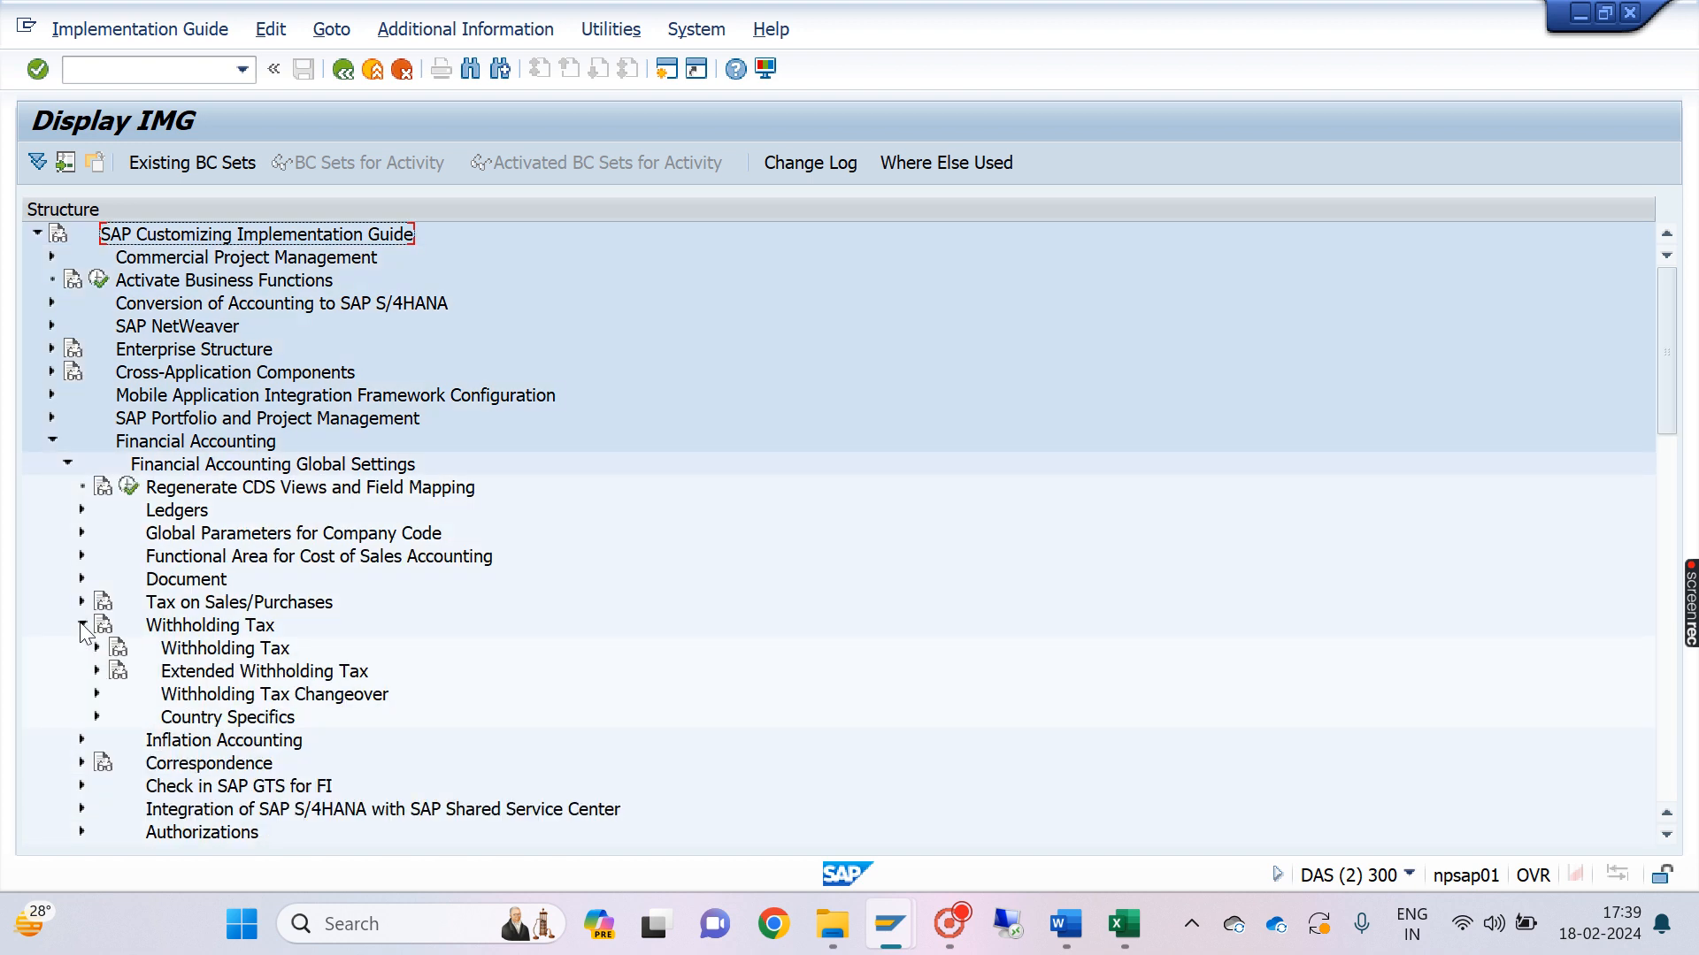
left_click(97, 672)
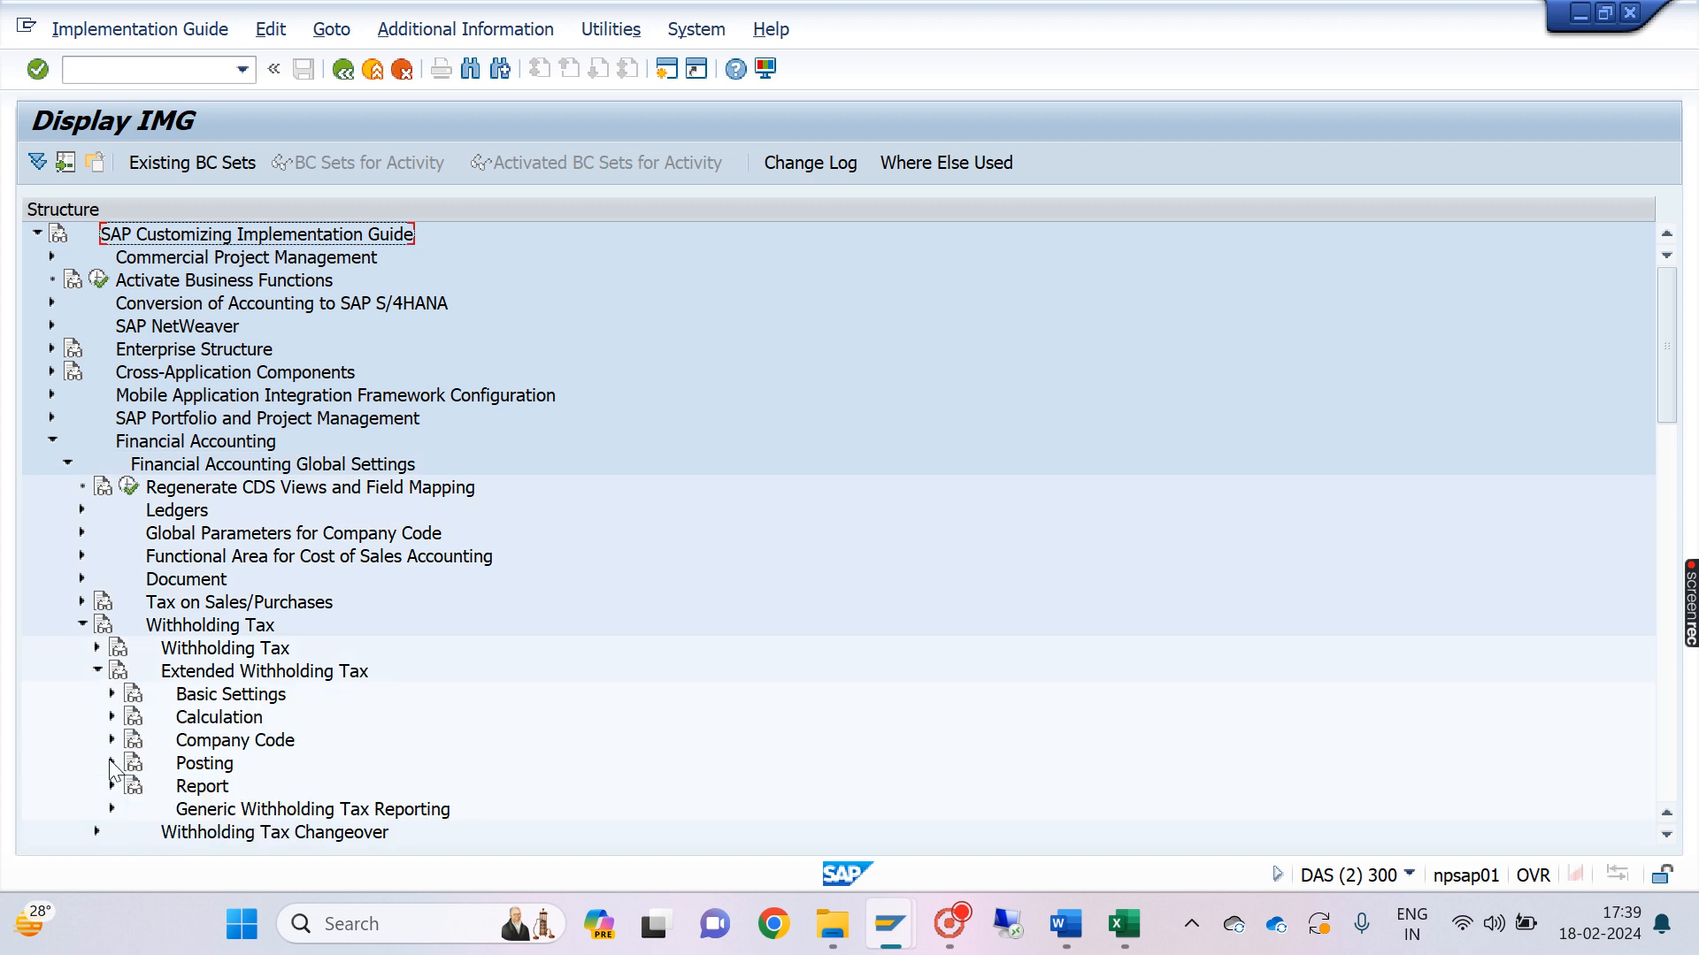
left_click(111, 762)
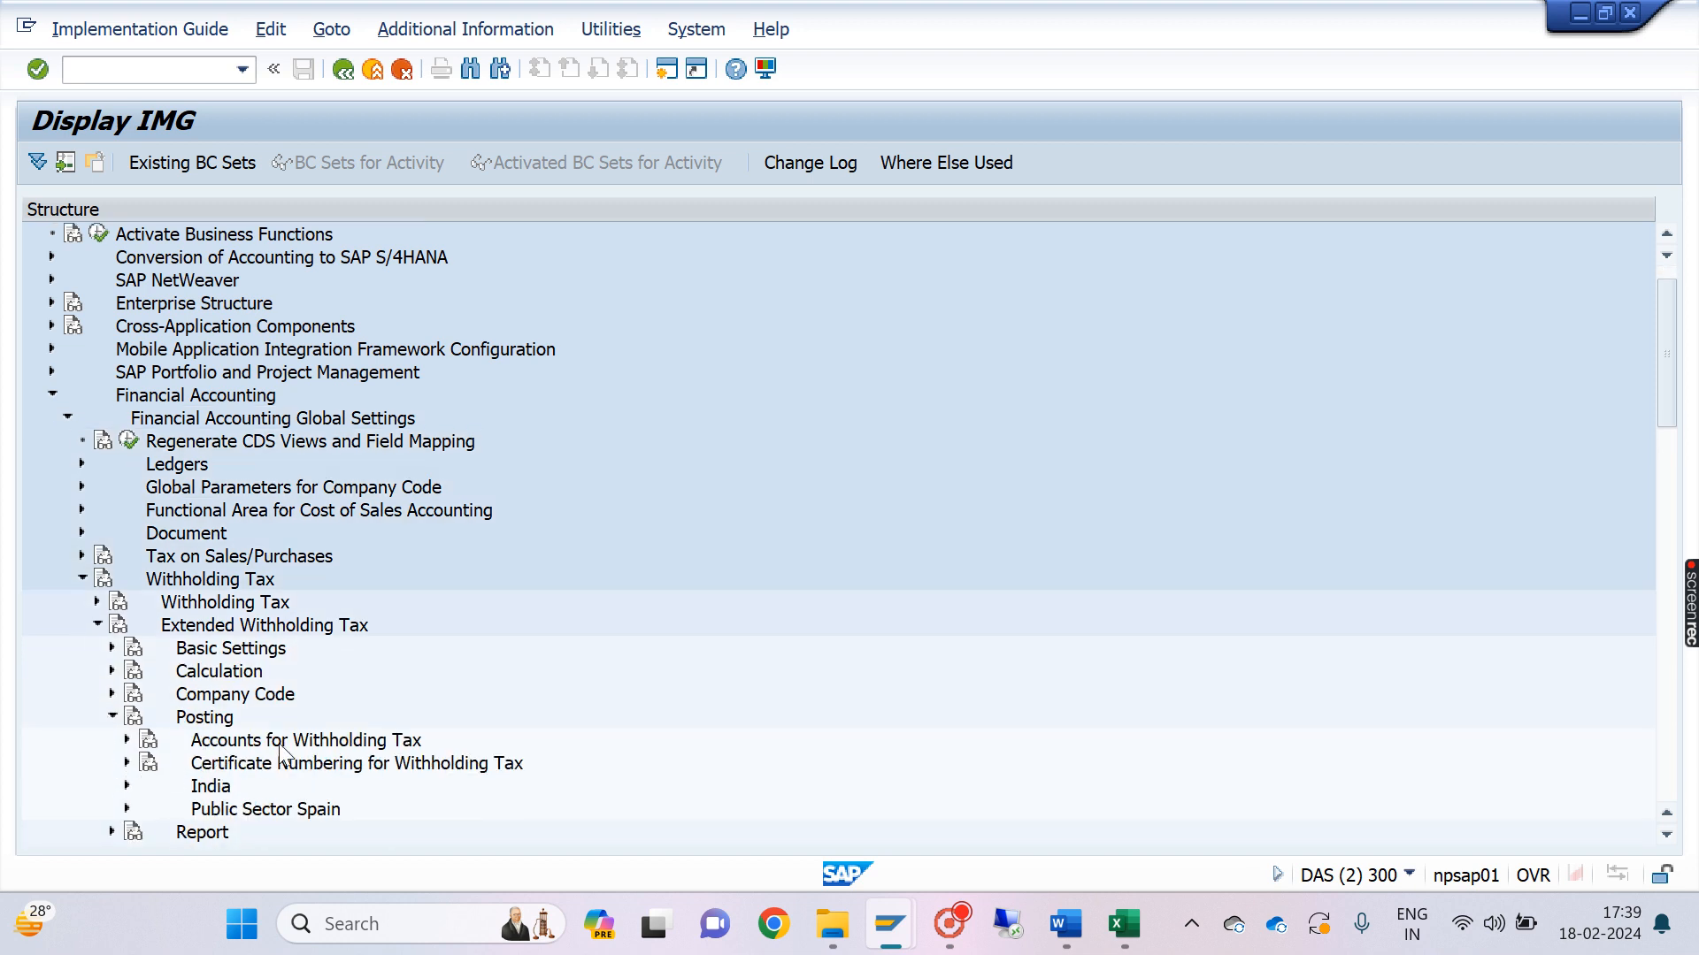
left_click(127, 739)
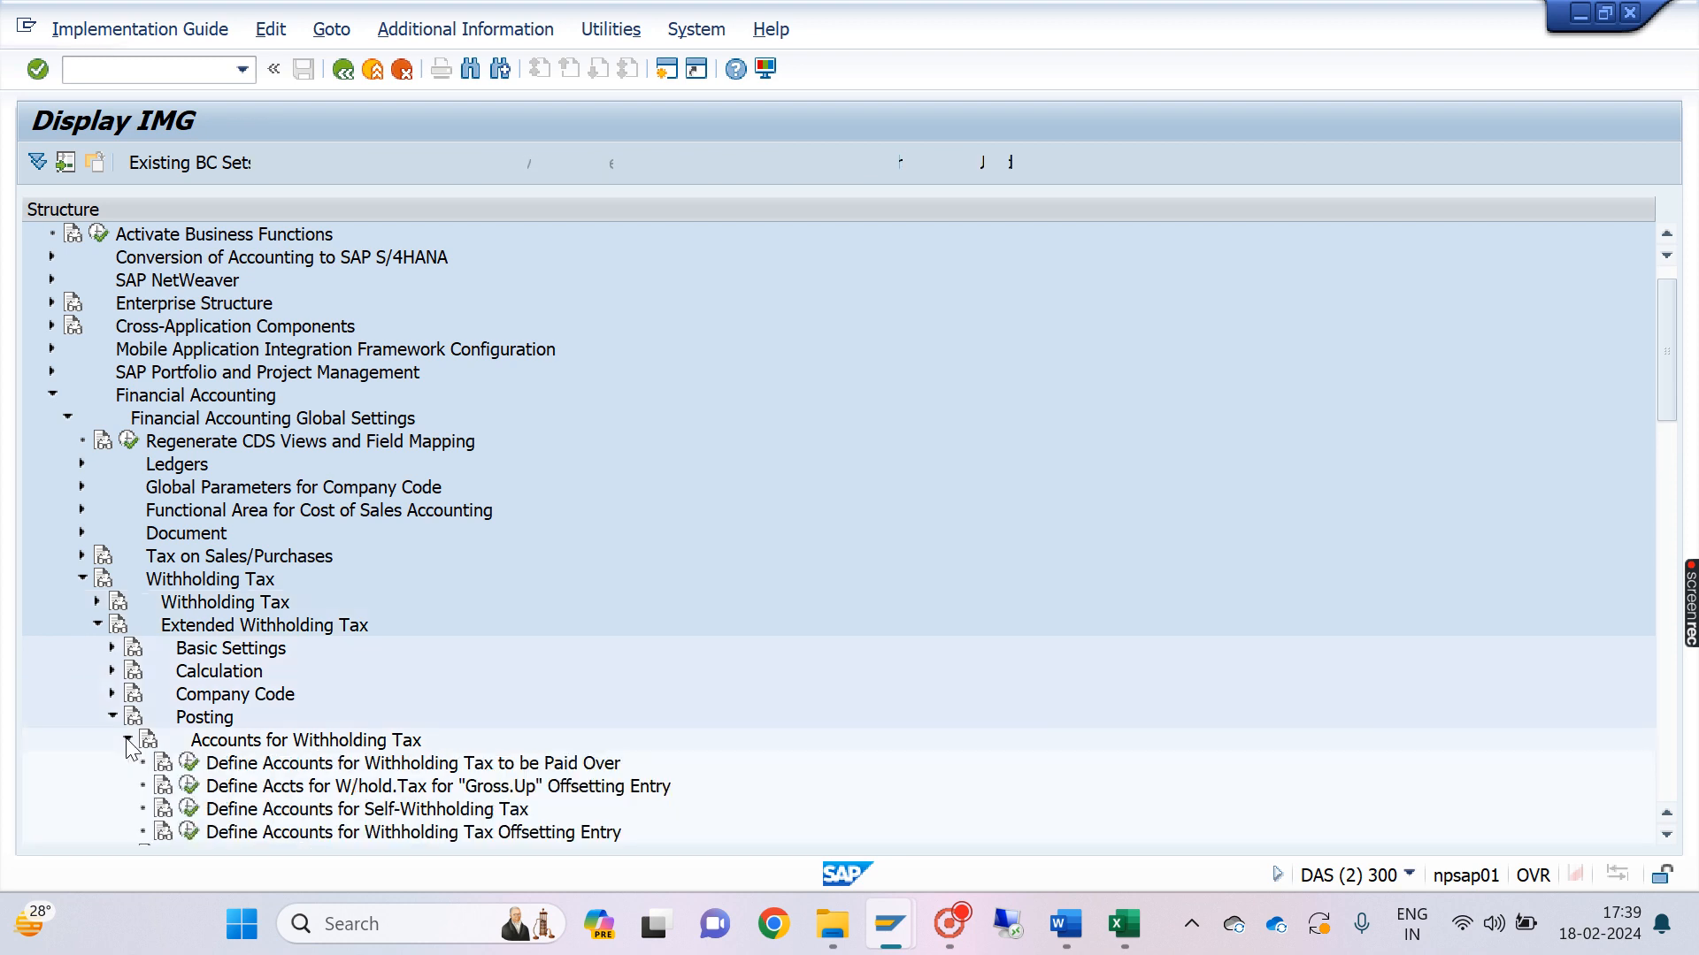
left_click(190, 764)
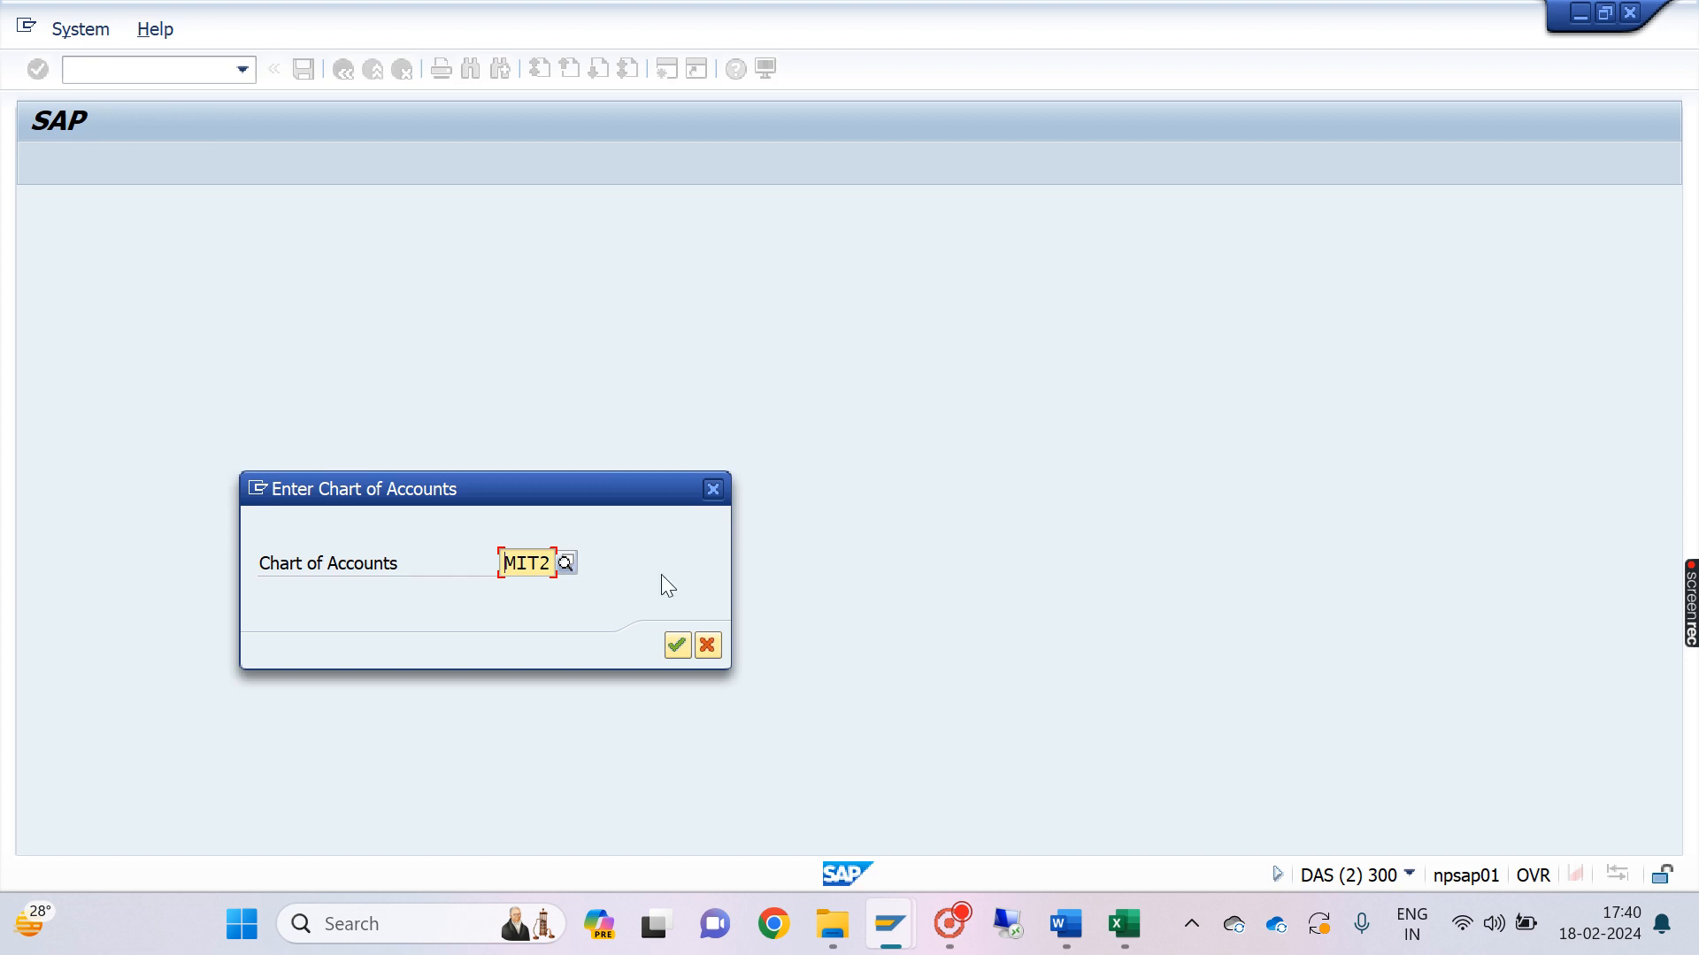
key("Return")
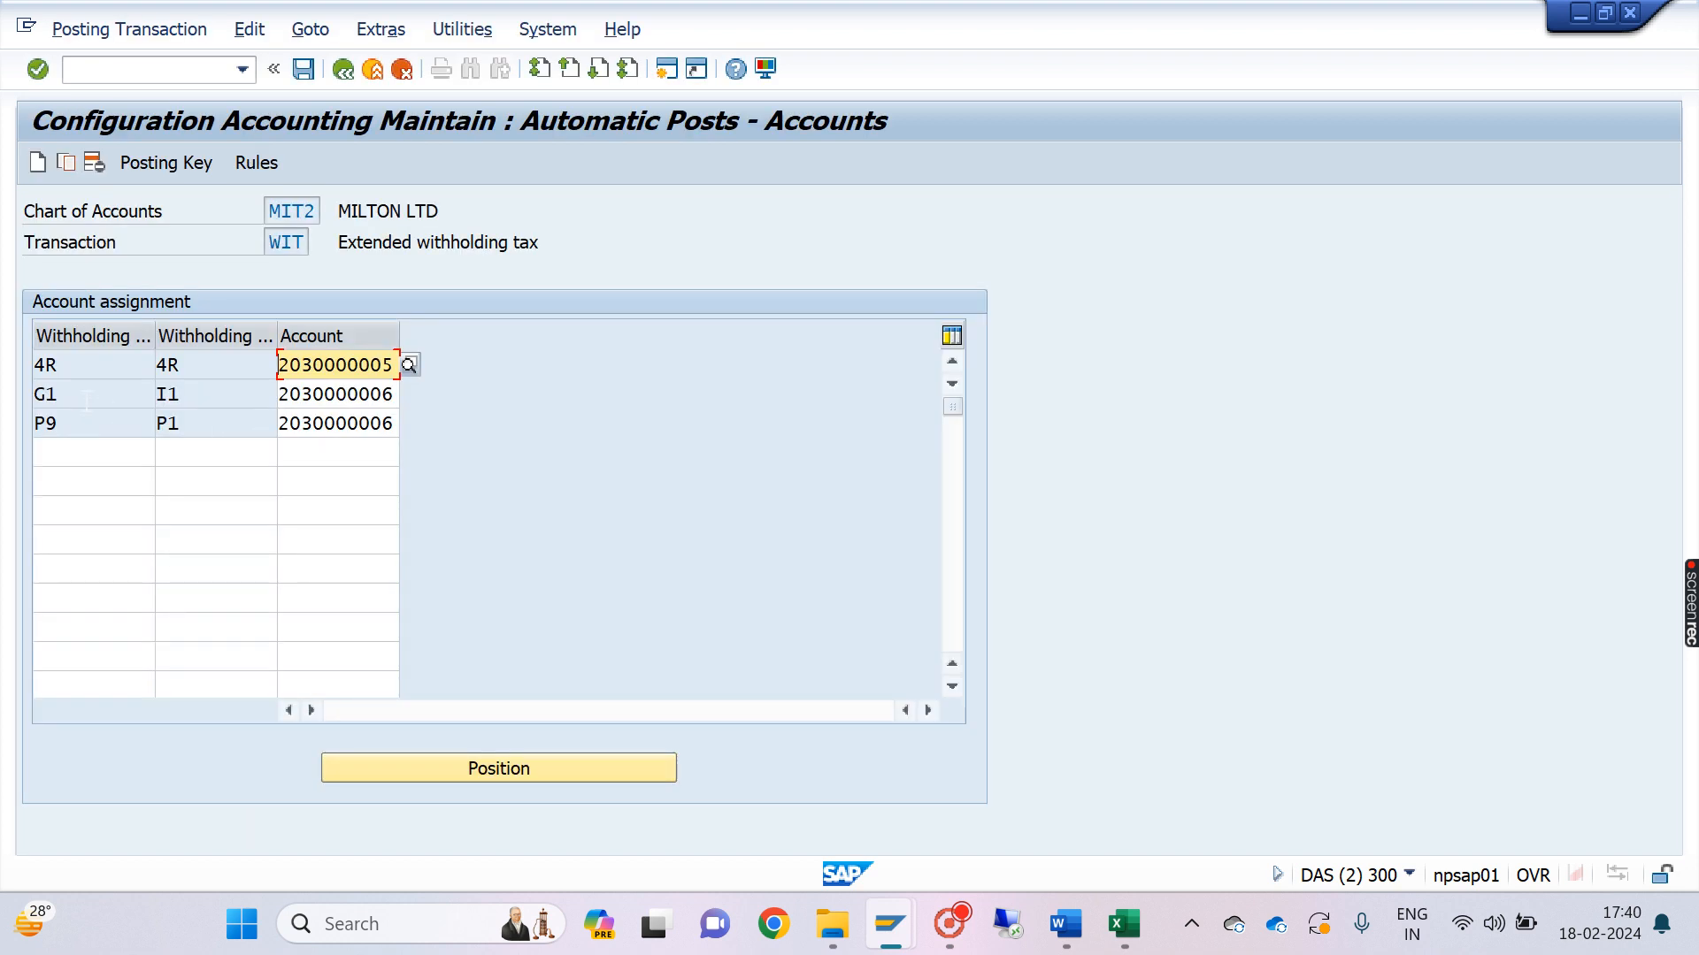
Step: Examine the account assignments for withholding tax type G1 with code I1 and type P9 with code P1
left_click(86, 401)
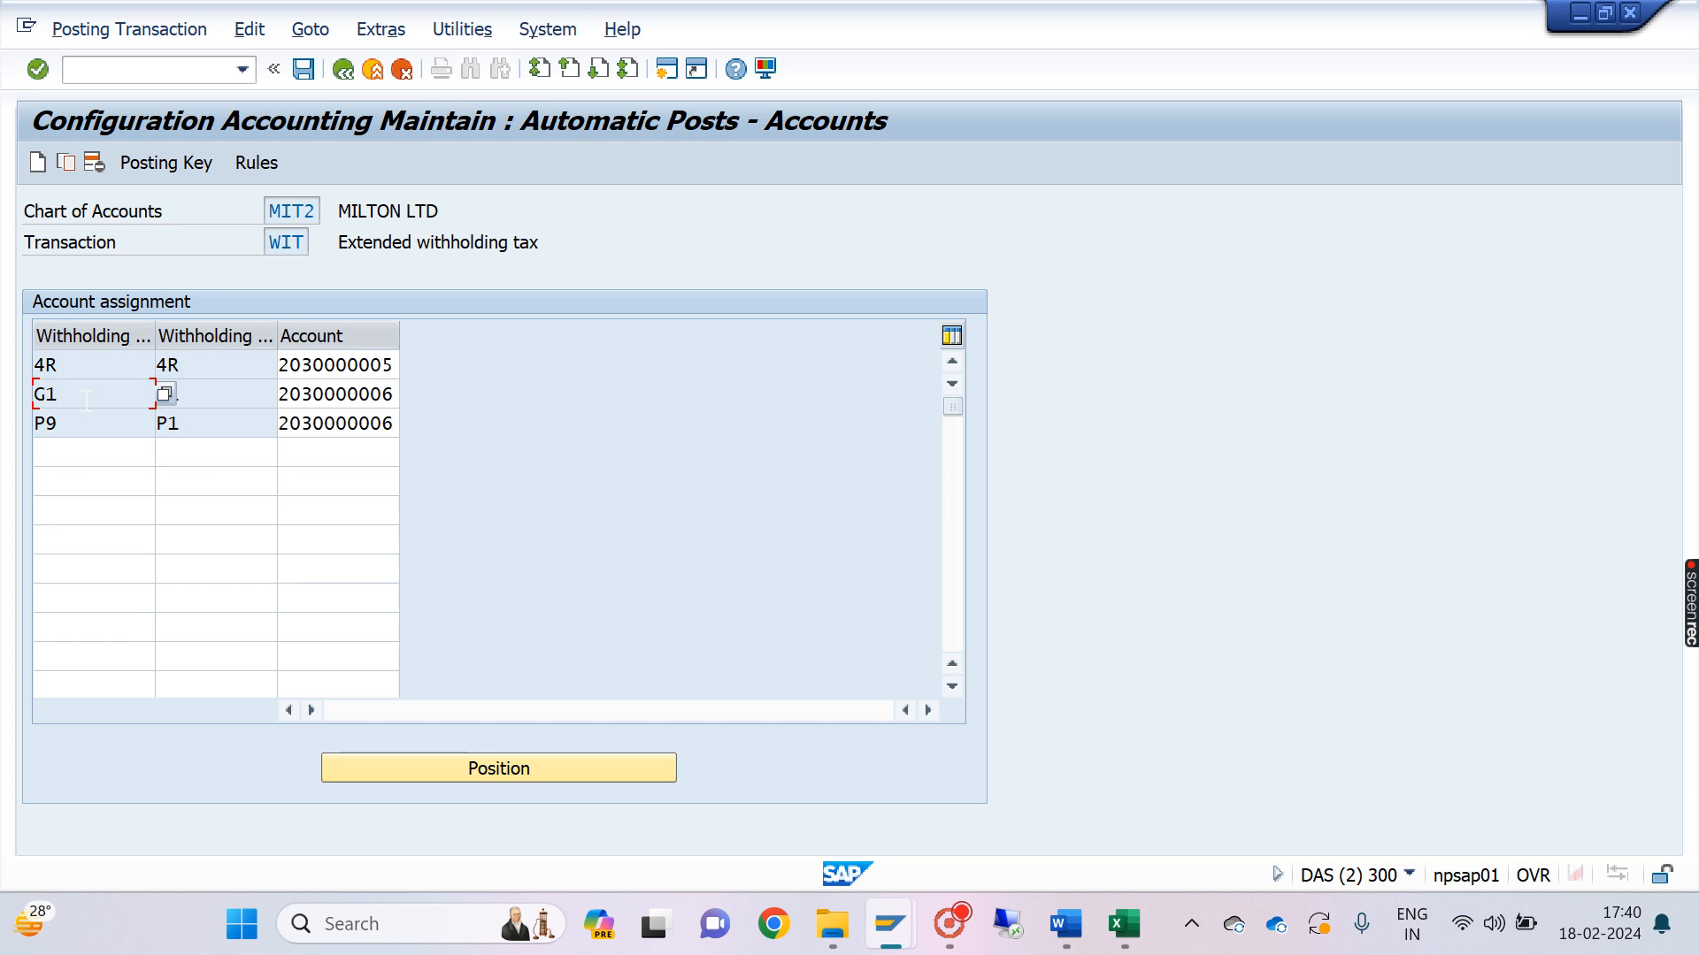
left_click(225, 389)
type("I1")
left_click(120, 423)
left_click(220, 423)
type("P1")
left_click(390, 394)
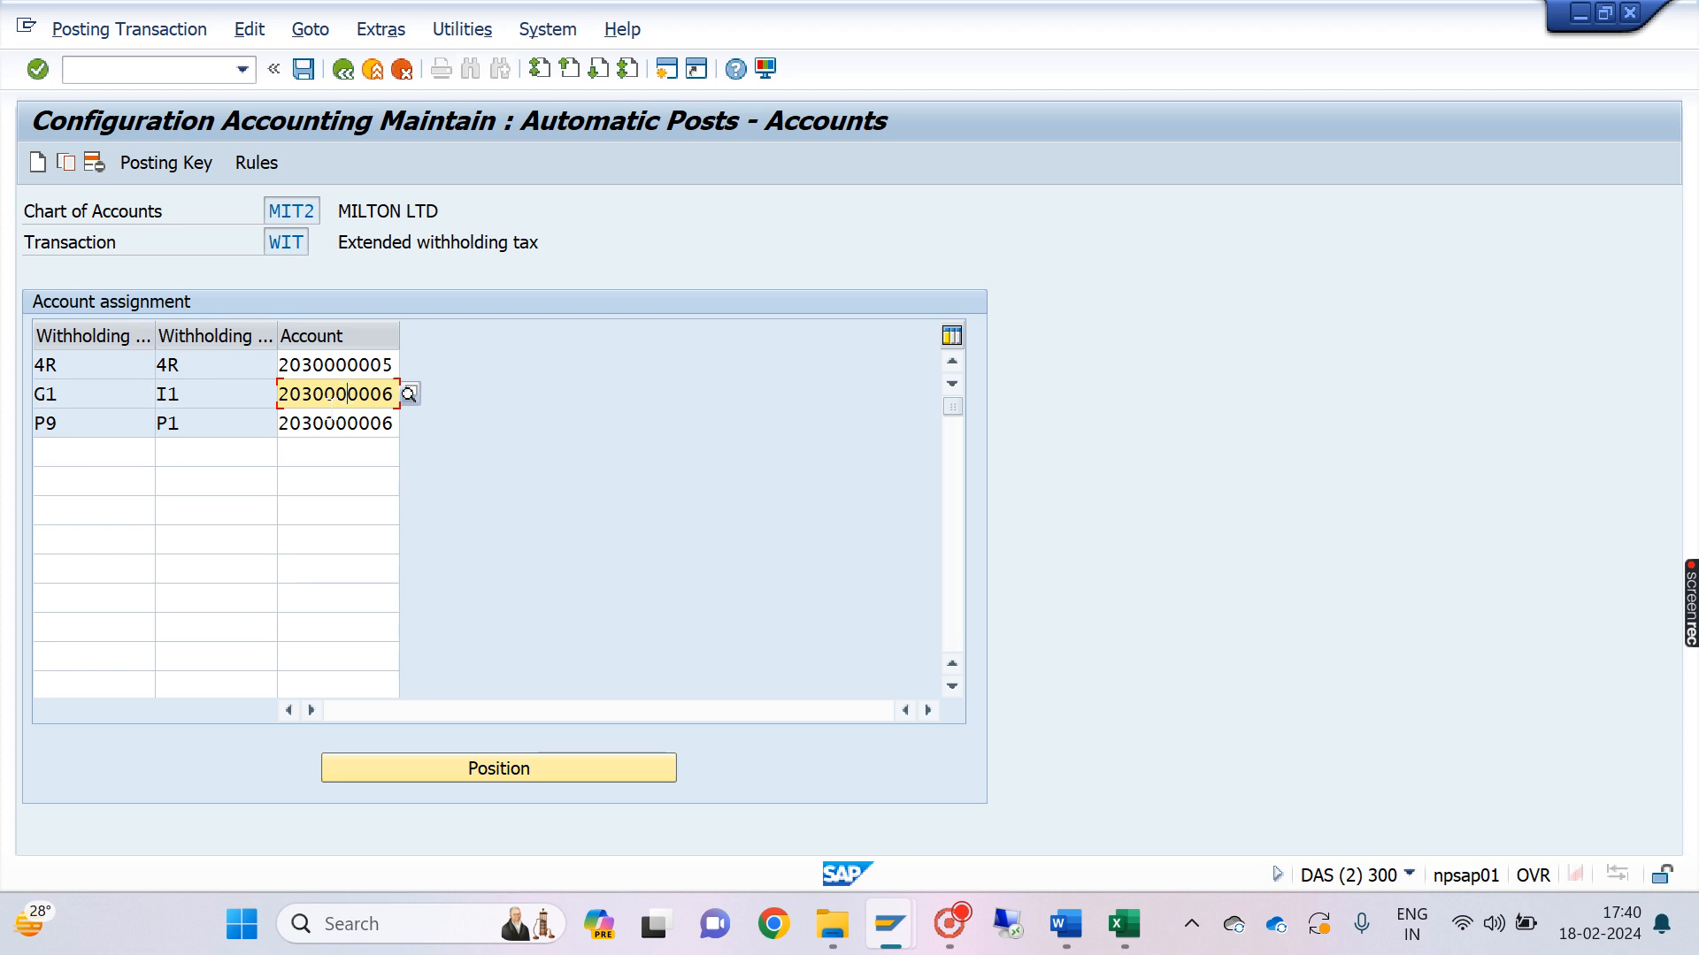
Step: Check the WIT account determination rules and posting keys, save, and return to SAP Easy Access with /n
left_click(259, 162)
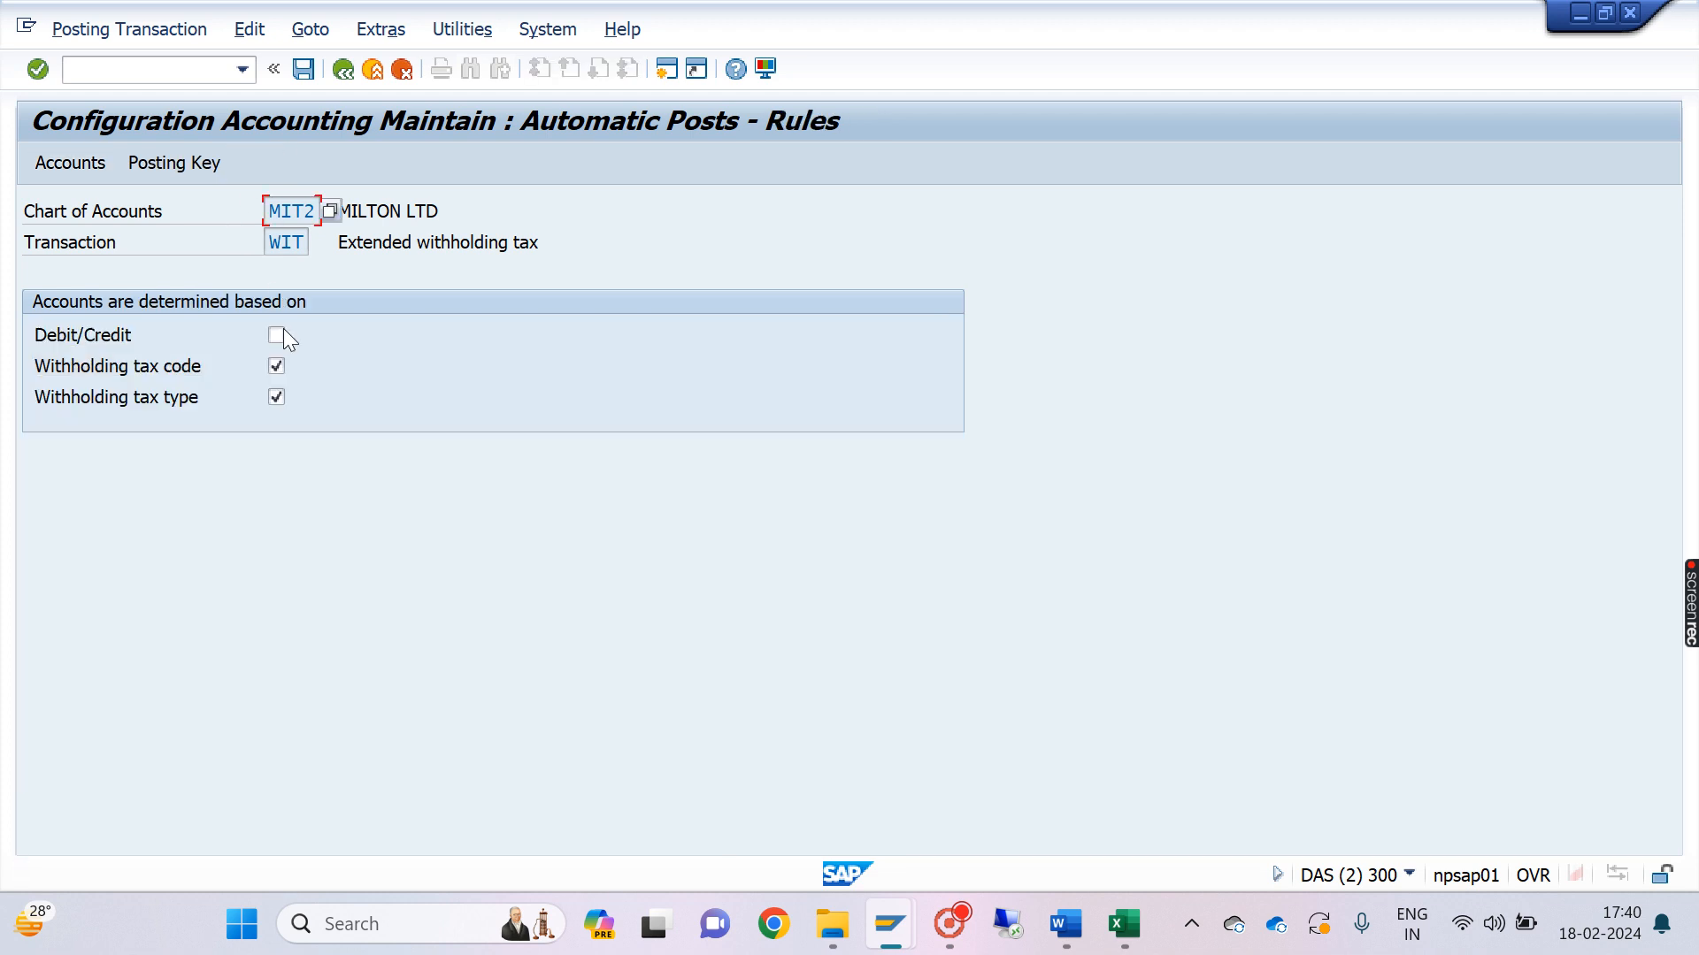
left_click(192, 159)
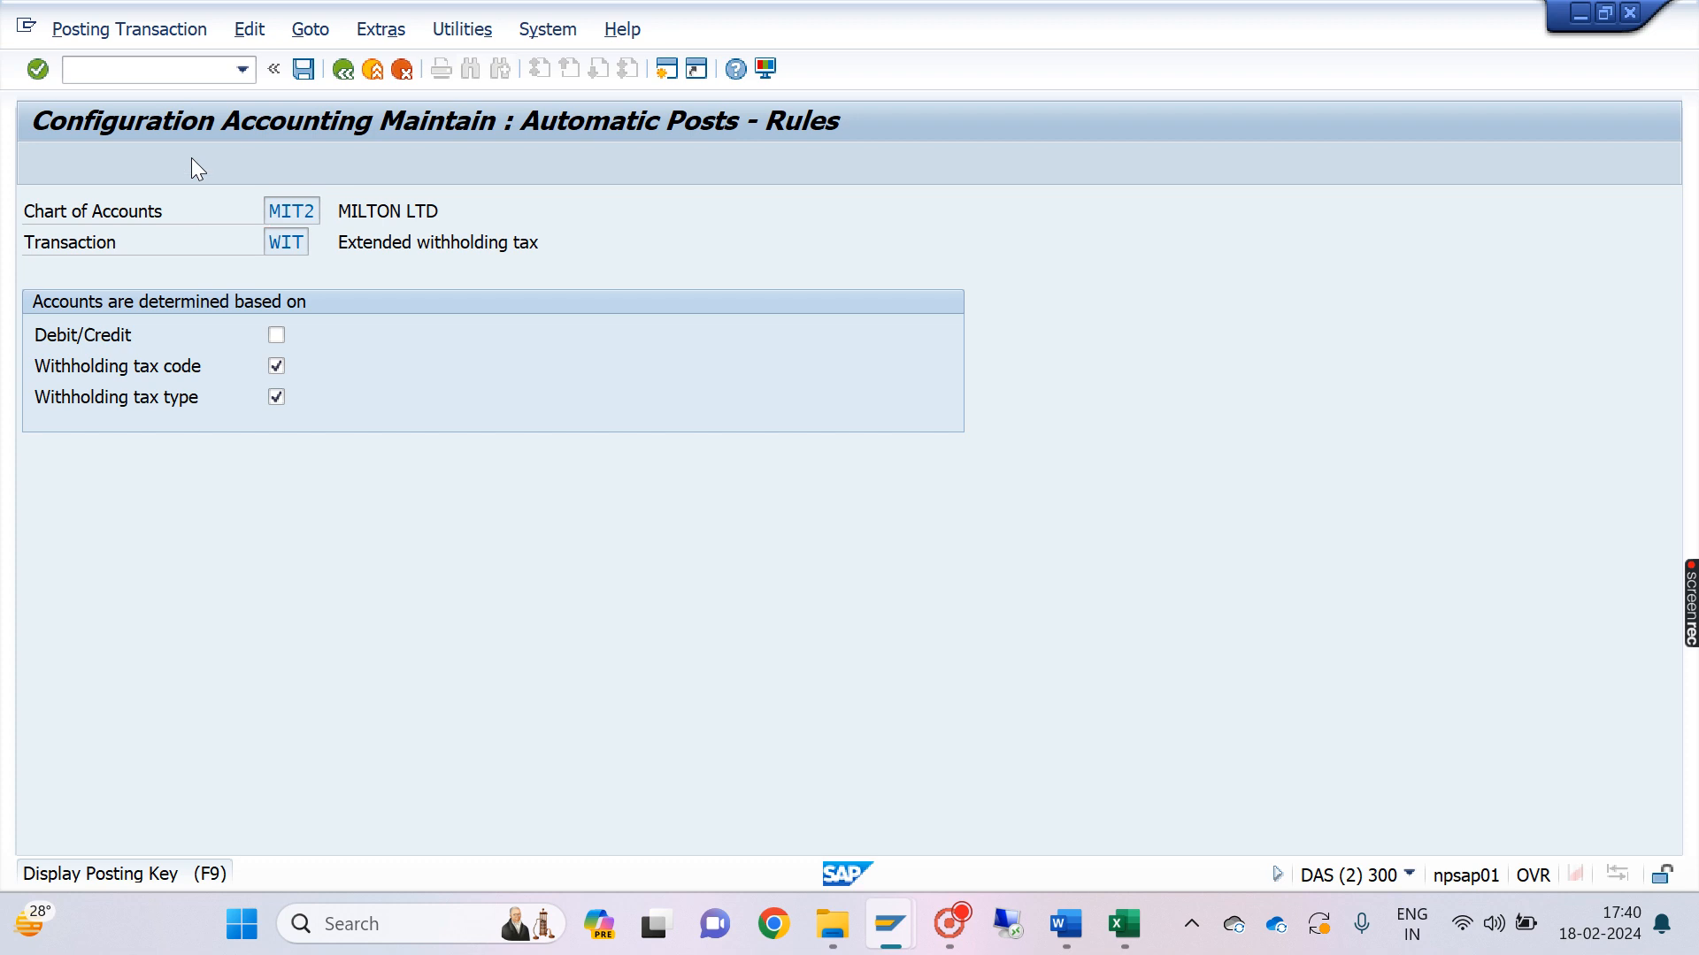
left_click(303, 68)
type("/n")
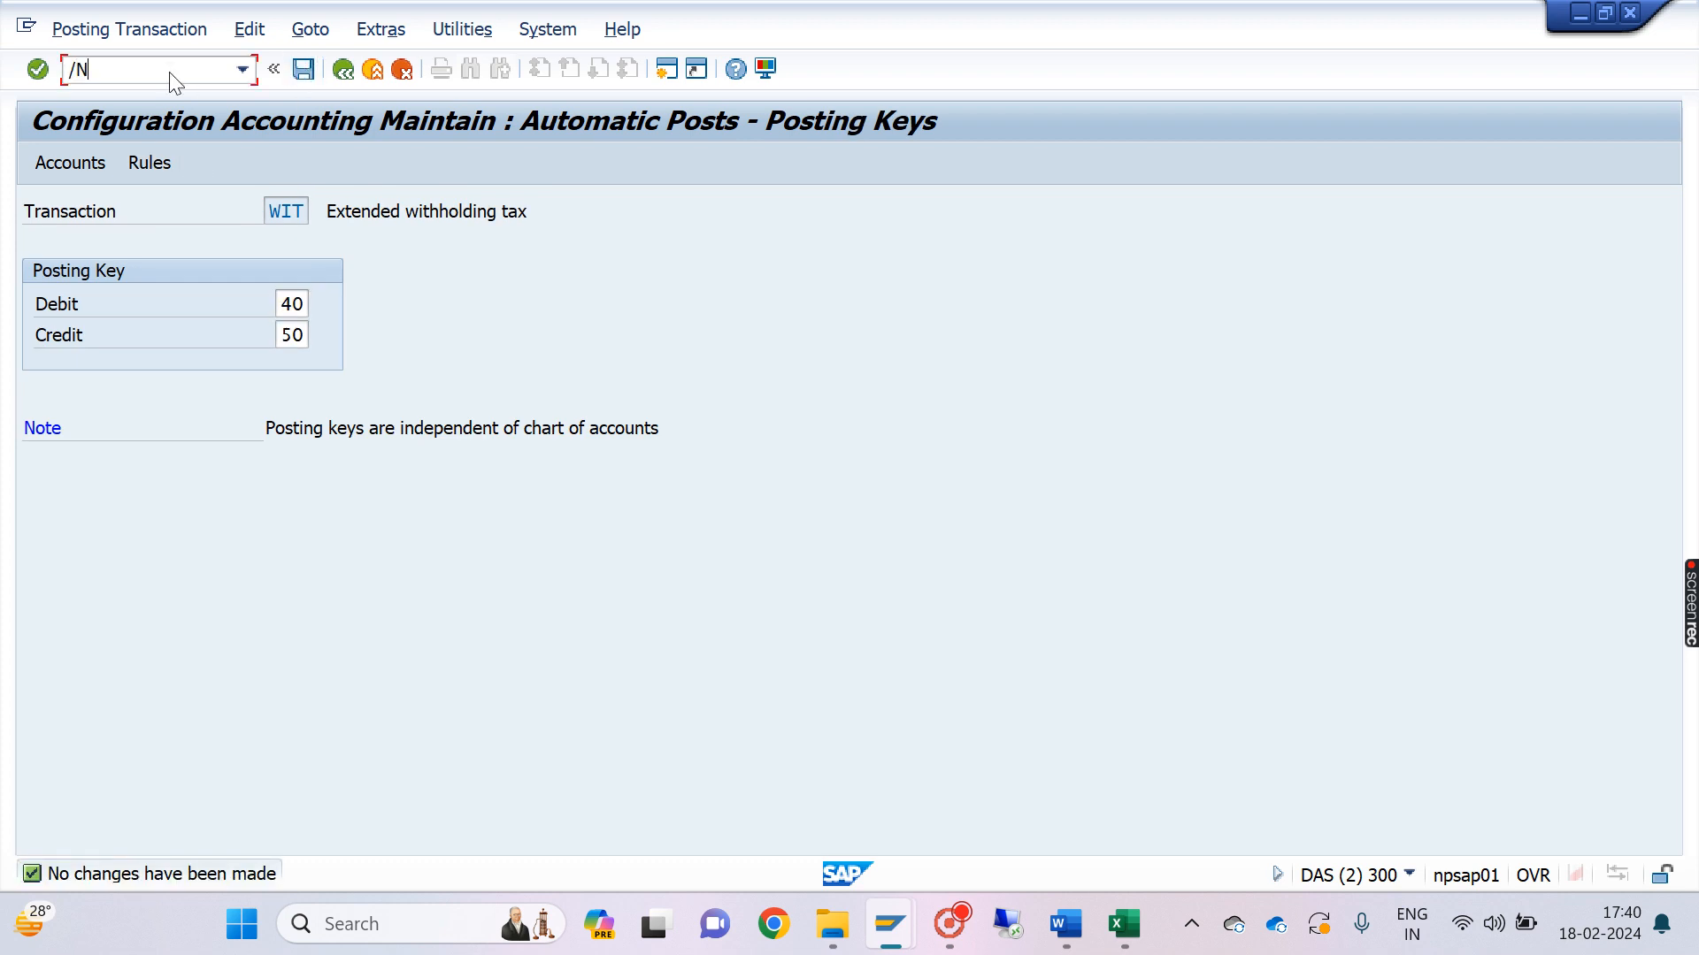
key("Return")
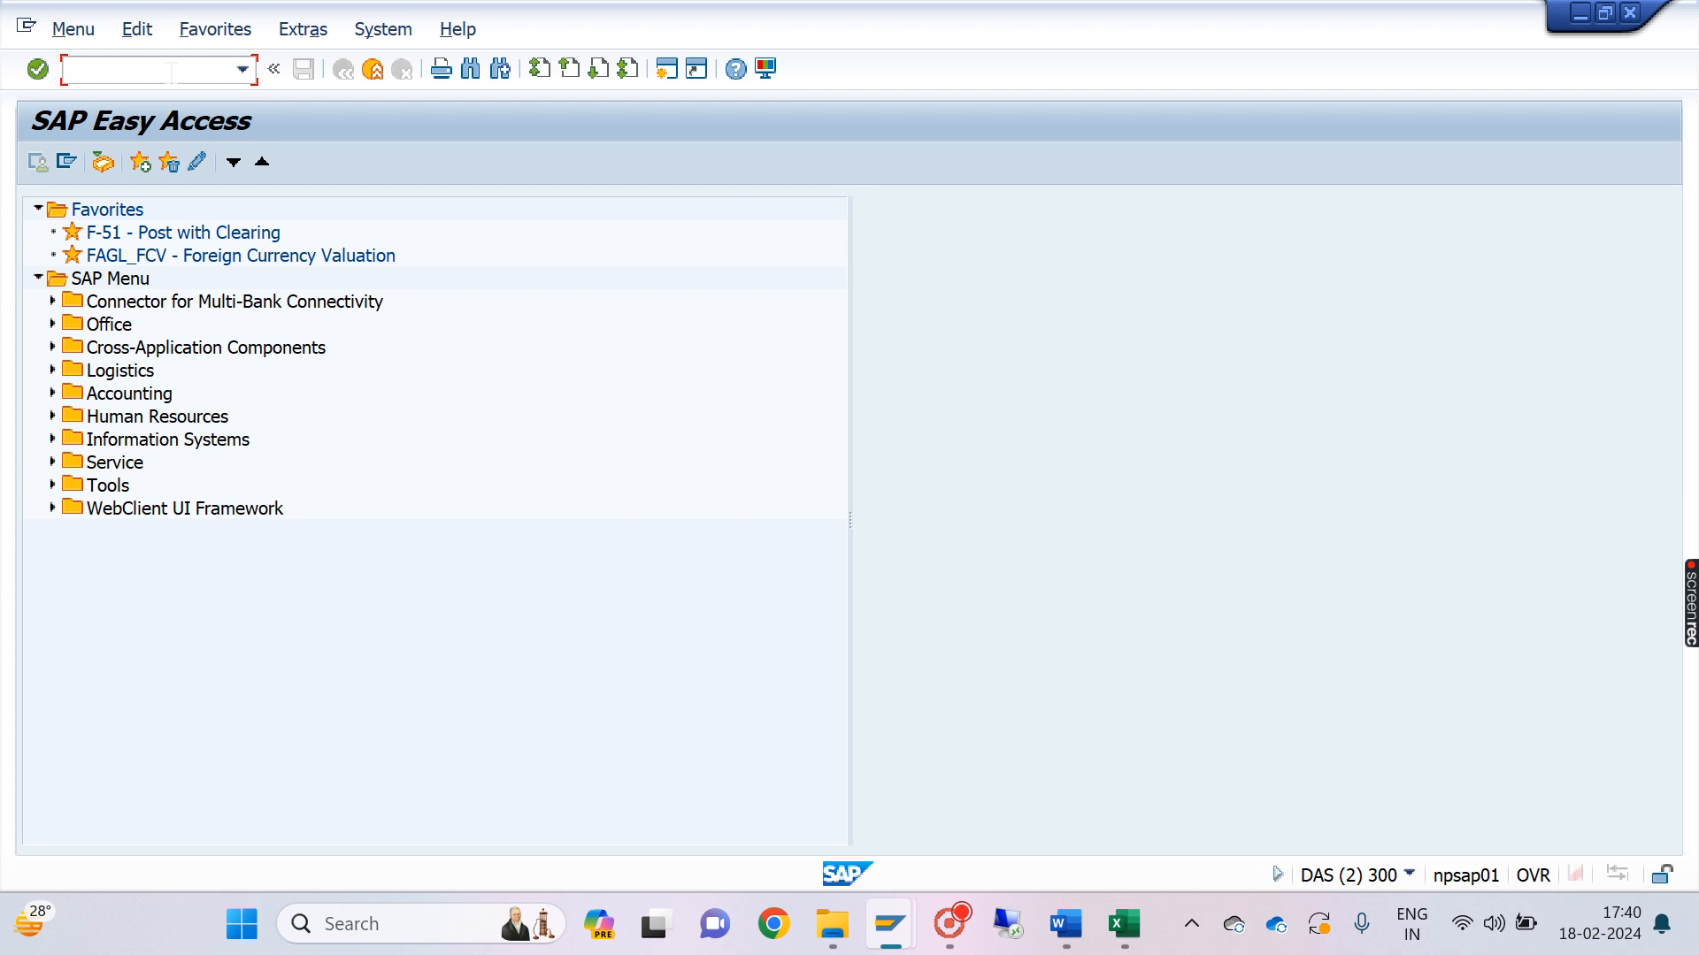
Step: Switch to the Word notes and read step 14 on updating withholding tax codes in the vendor master
mouse_move(1078, 936)
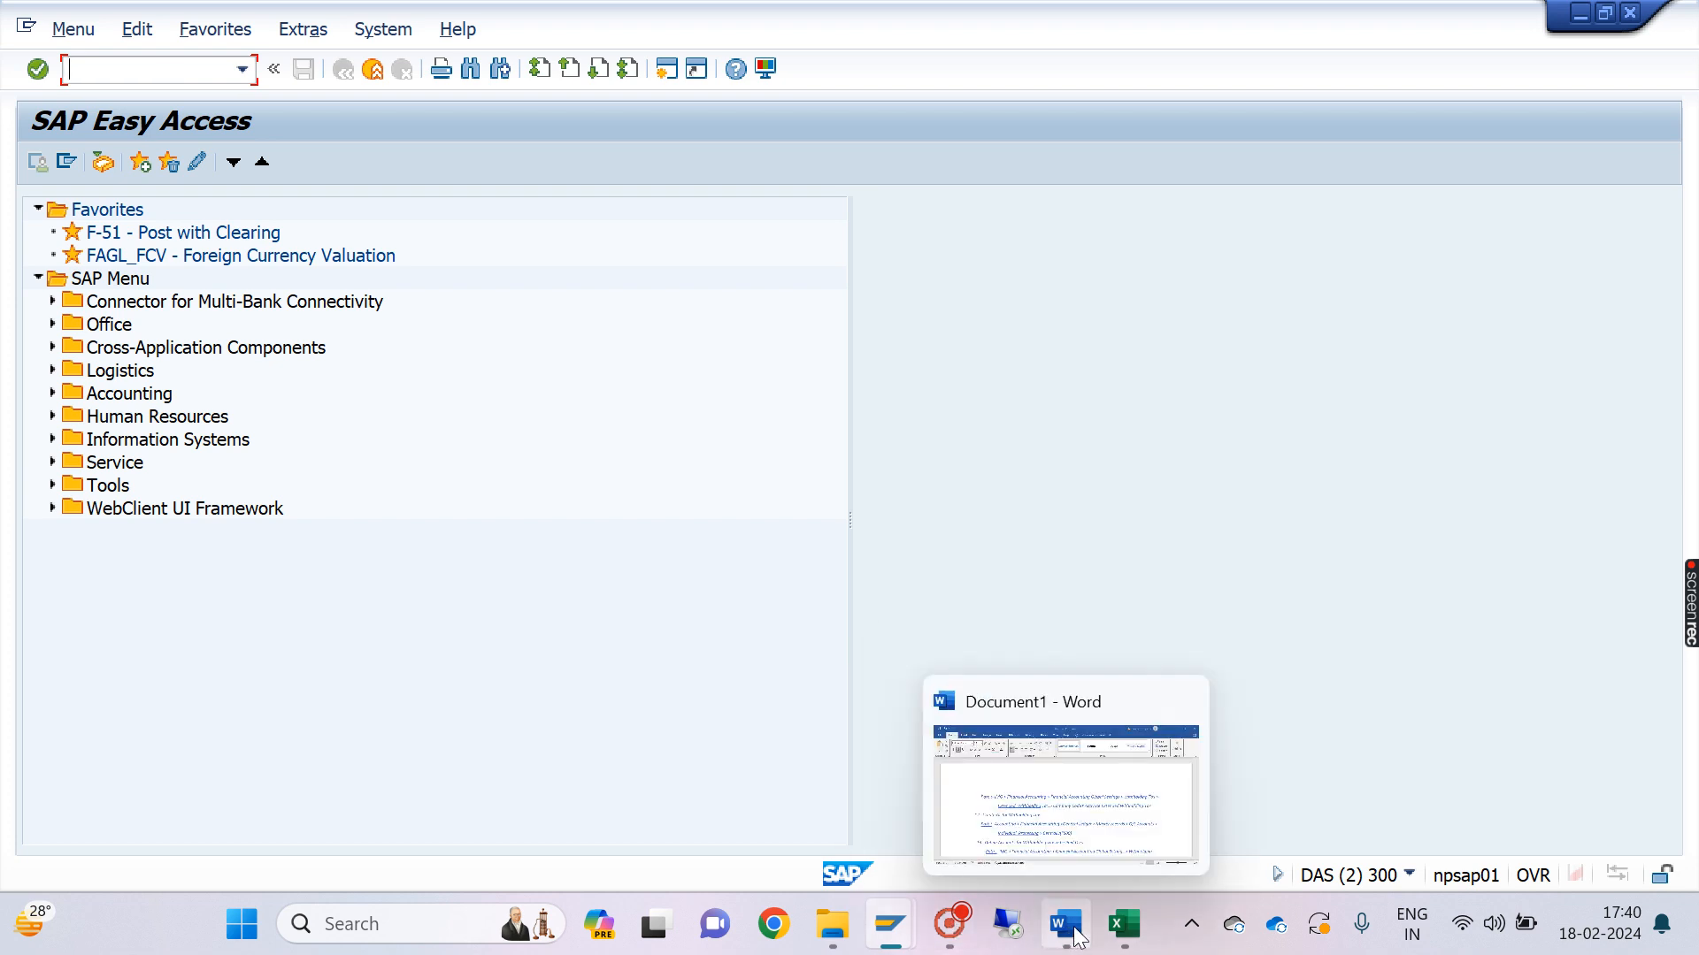
left_click(1040, 831)
scroll(686, 717, "down", 4)
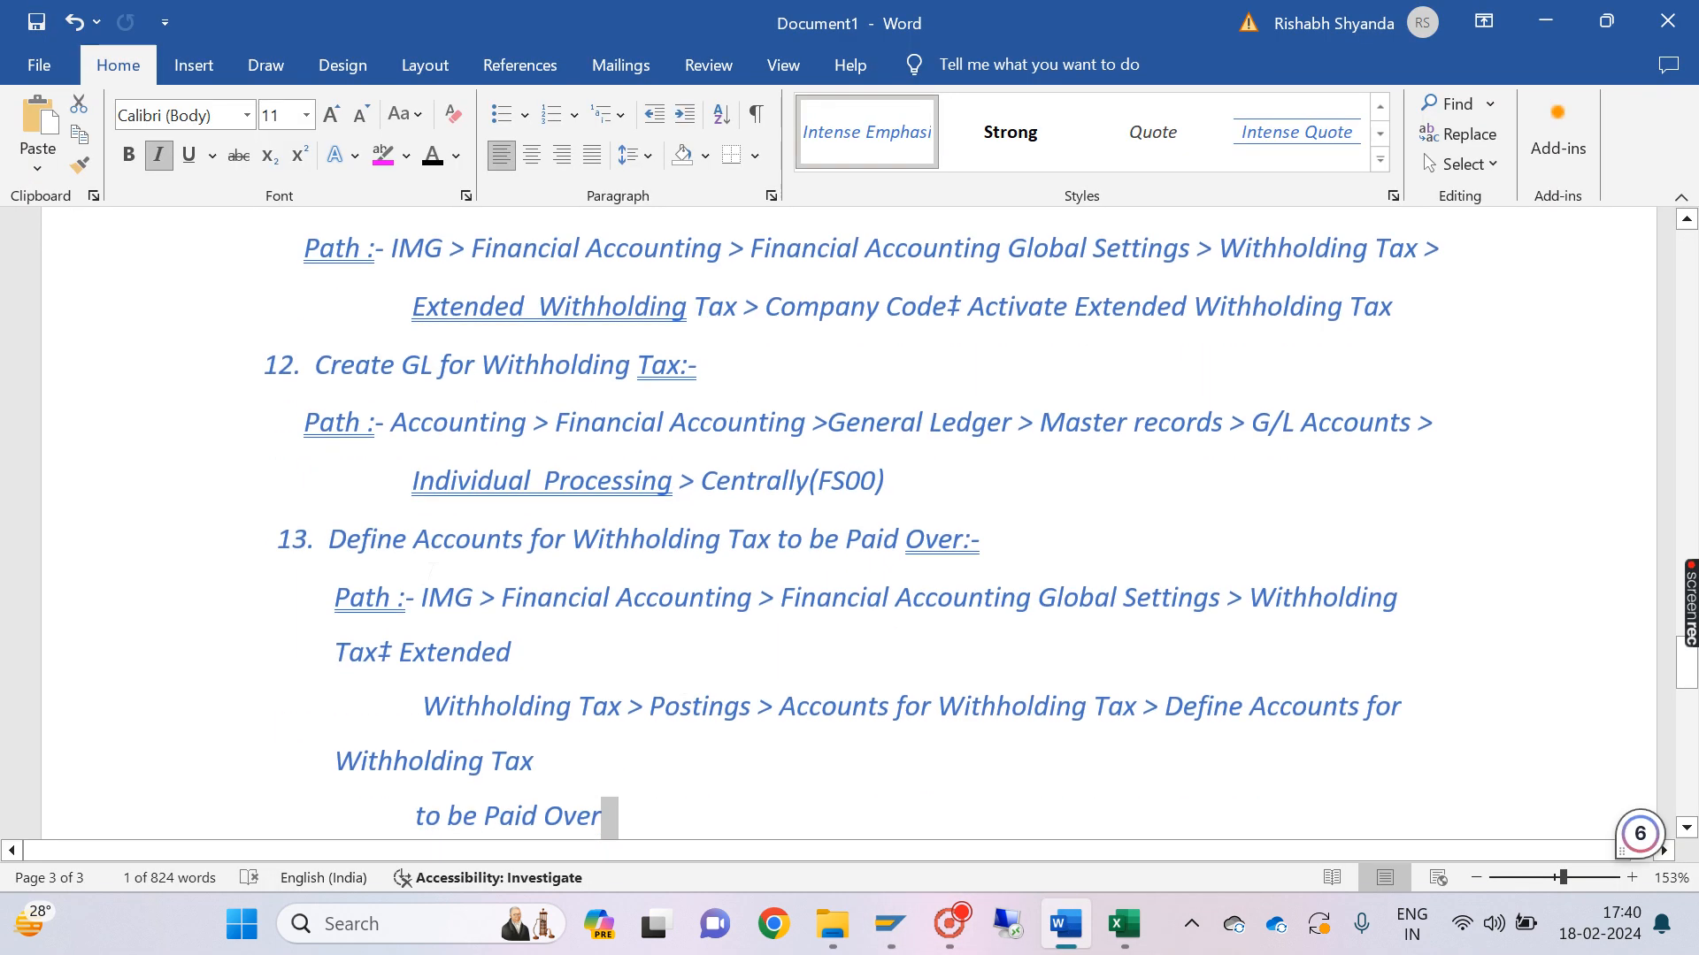
scroll(431, 567, "down", 6)
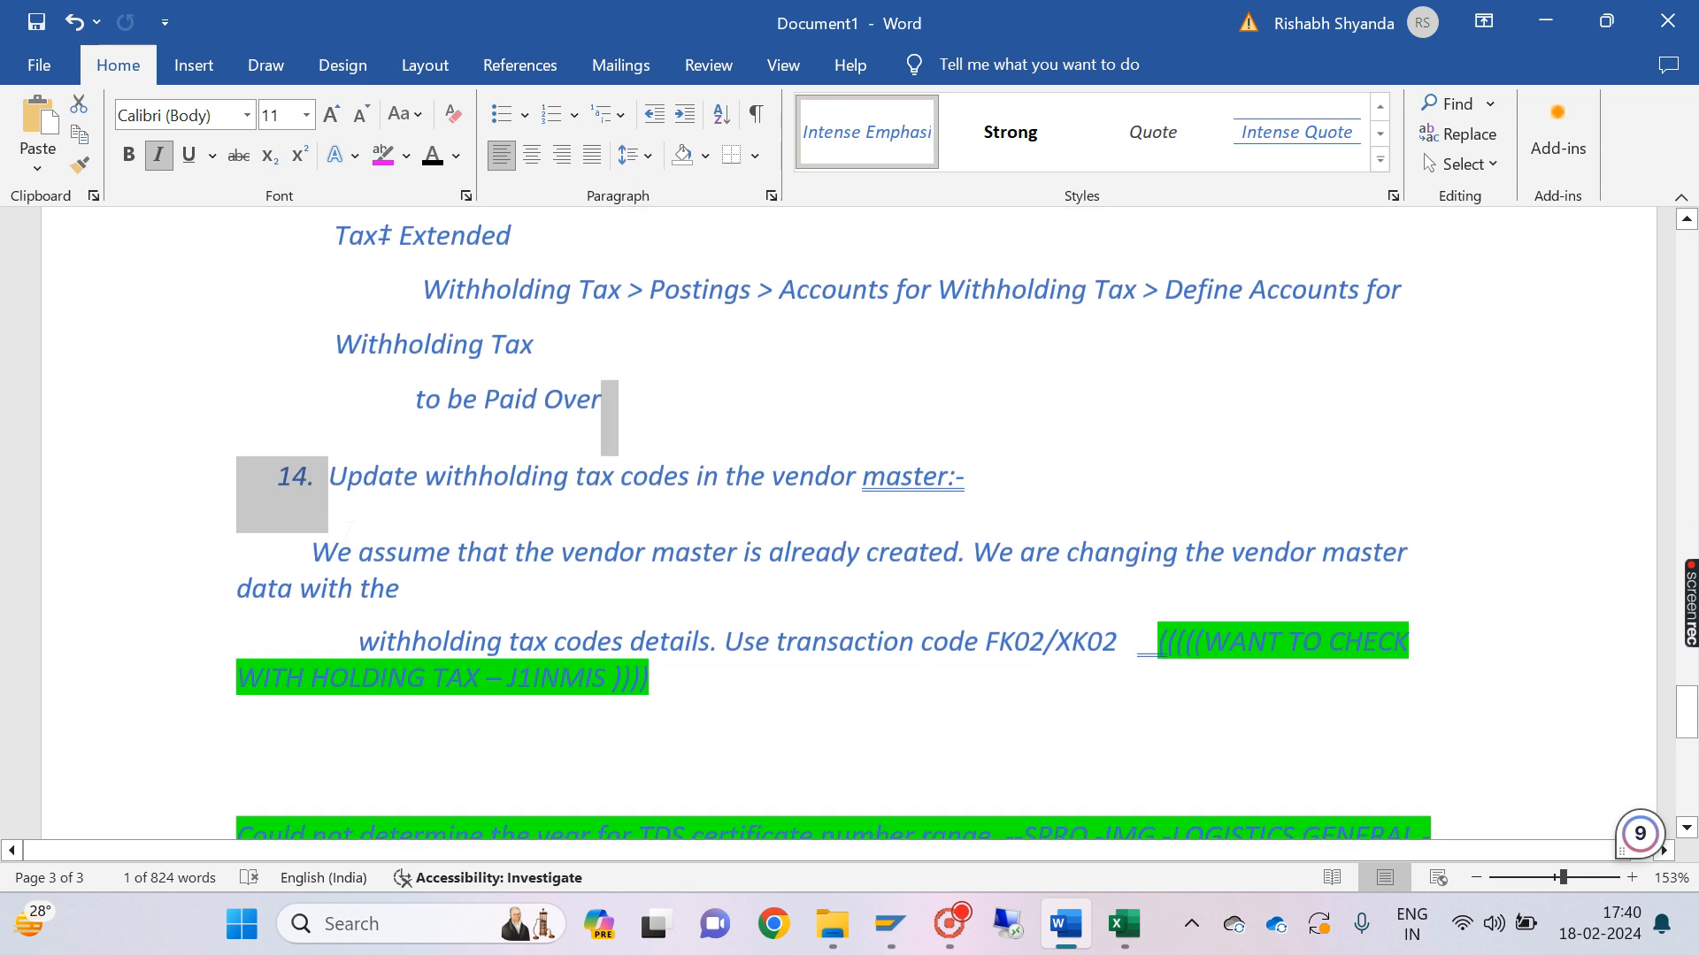
scroll(347, 531, "down", 3)
scroll(346, 531, "up", 1)
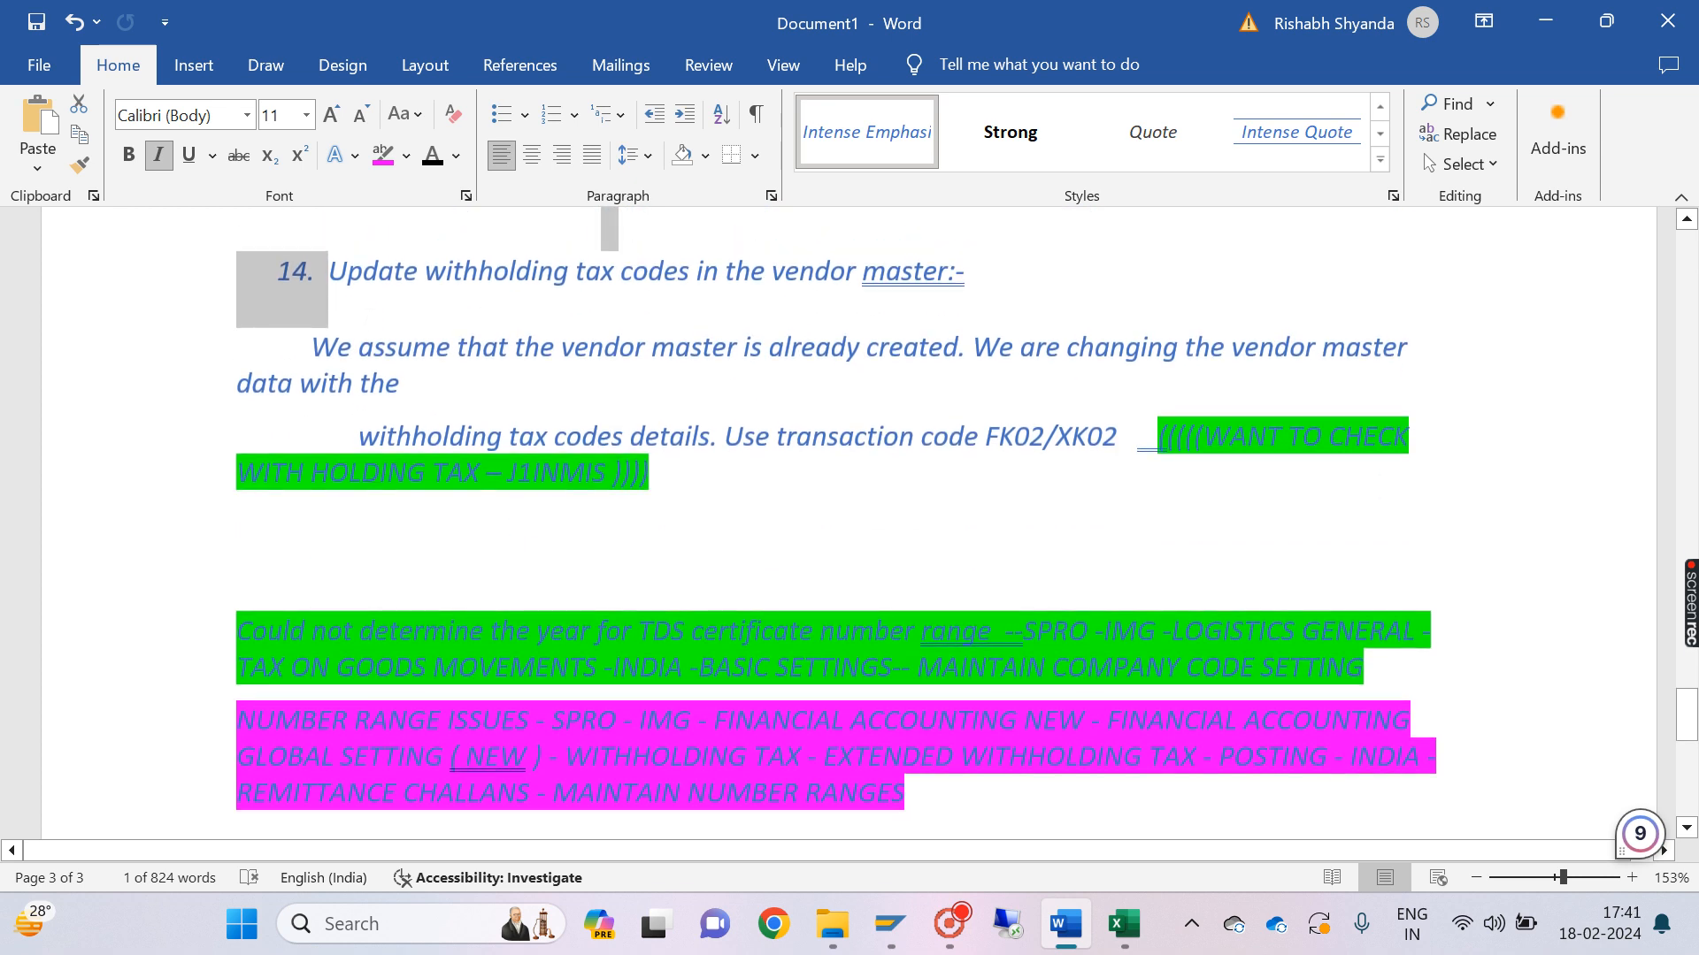
Step: Switch back to SAP, open transaction BP, find the business partner by supplier number and open its record
mouse_move(890, 929)
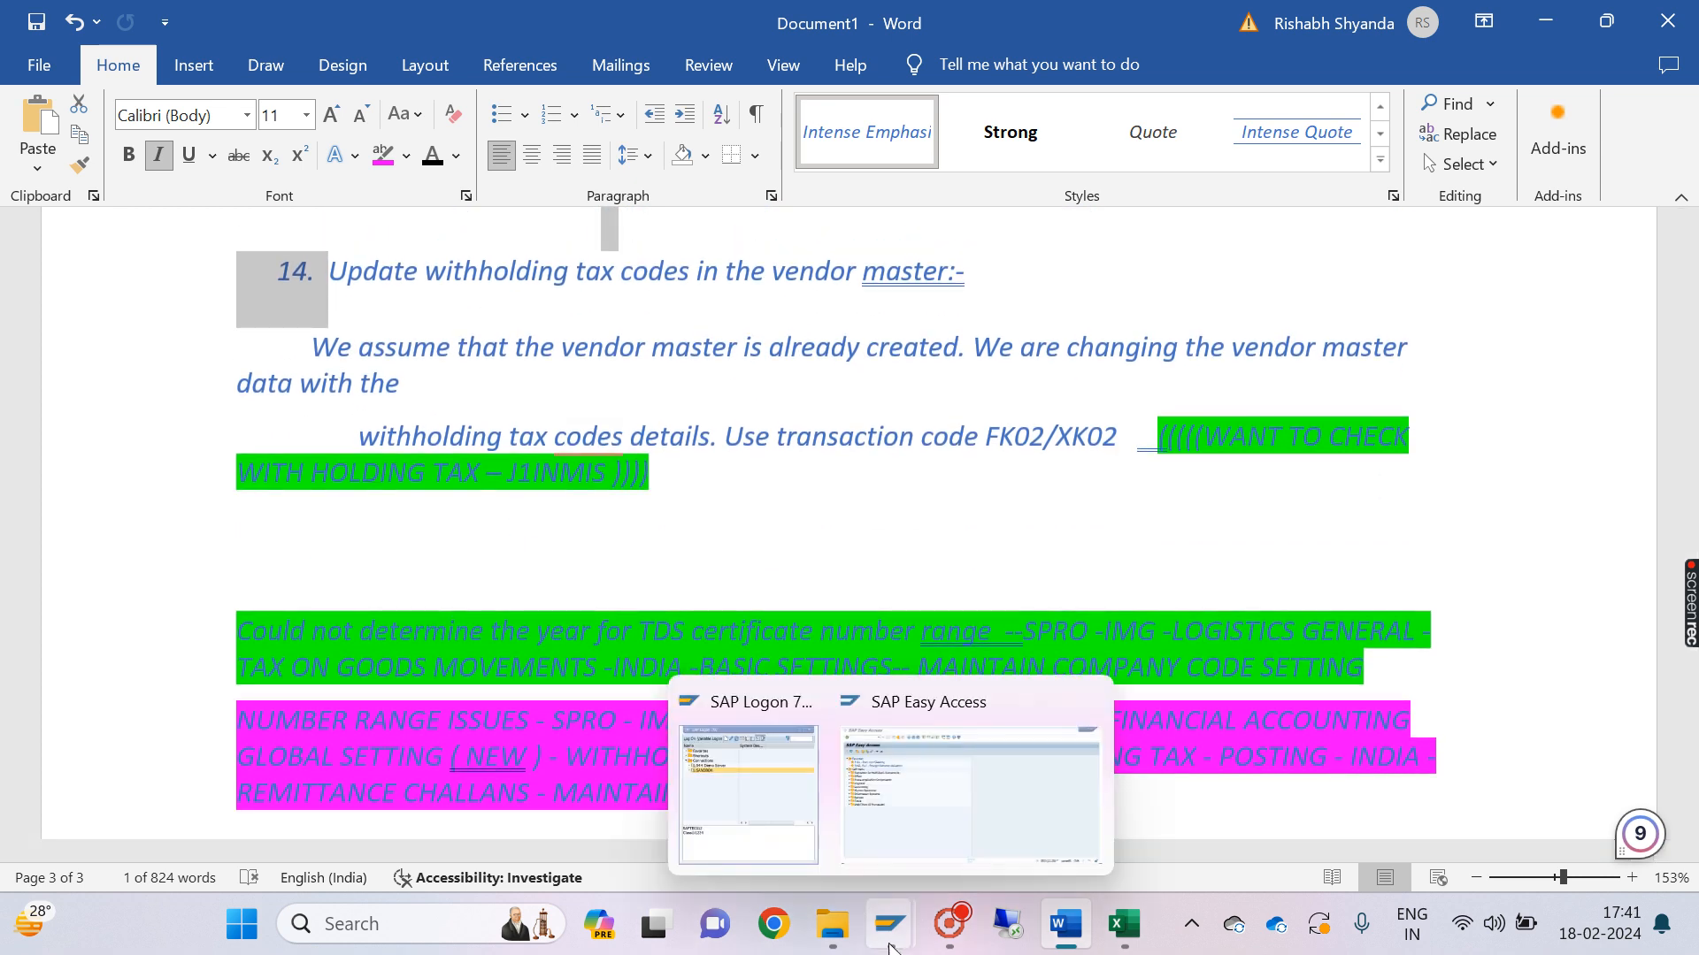
left_click(942, 793)
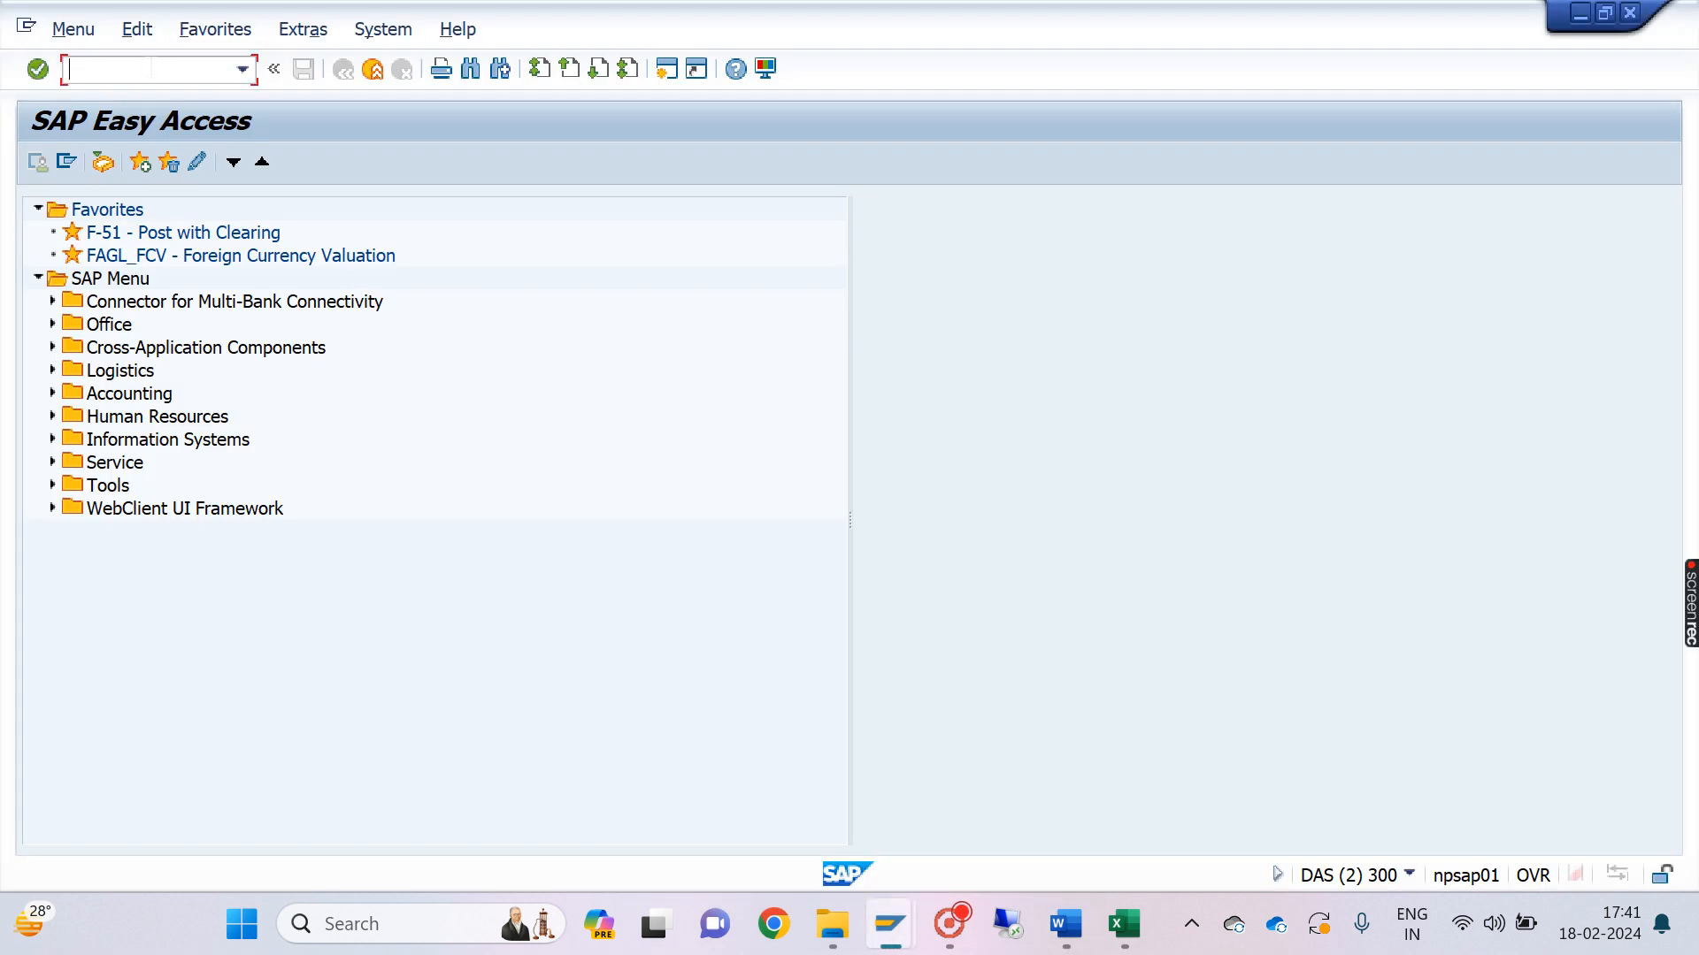
type("bp")
key("Return")
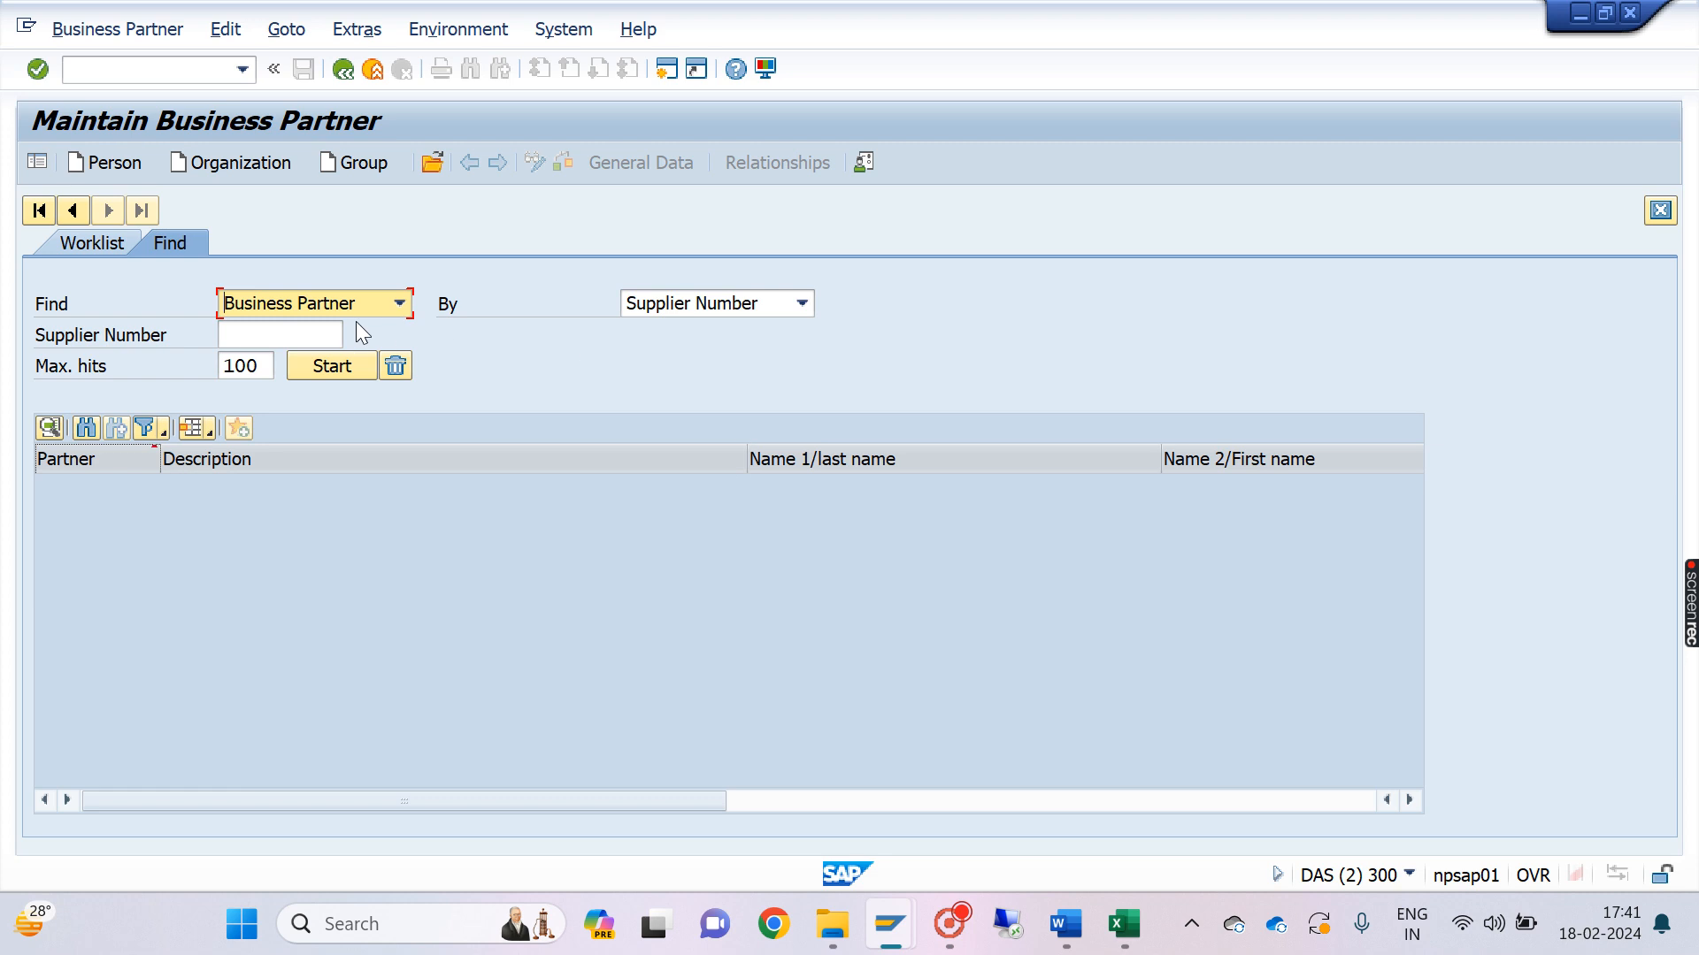
left_click(301, 336)
left_click(278, 359)
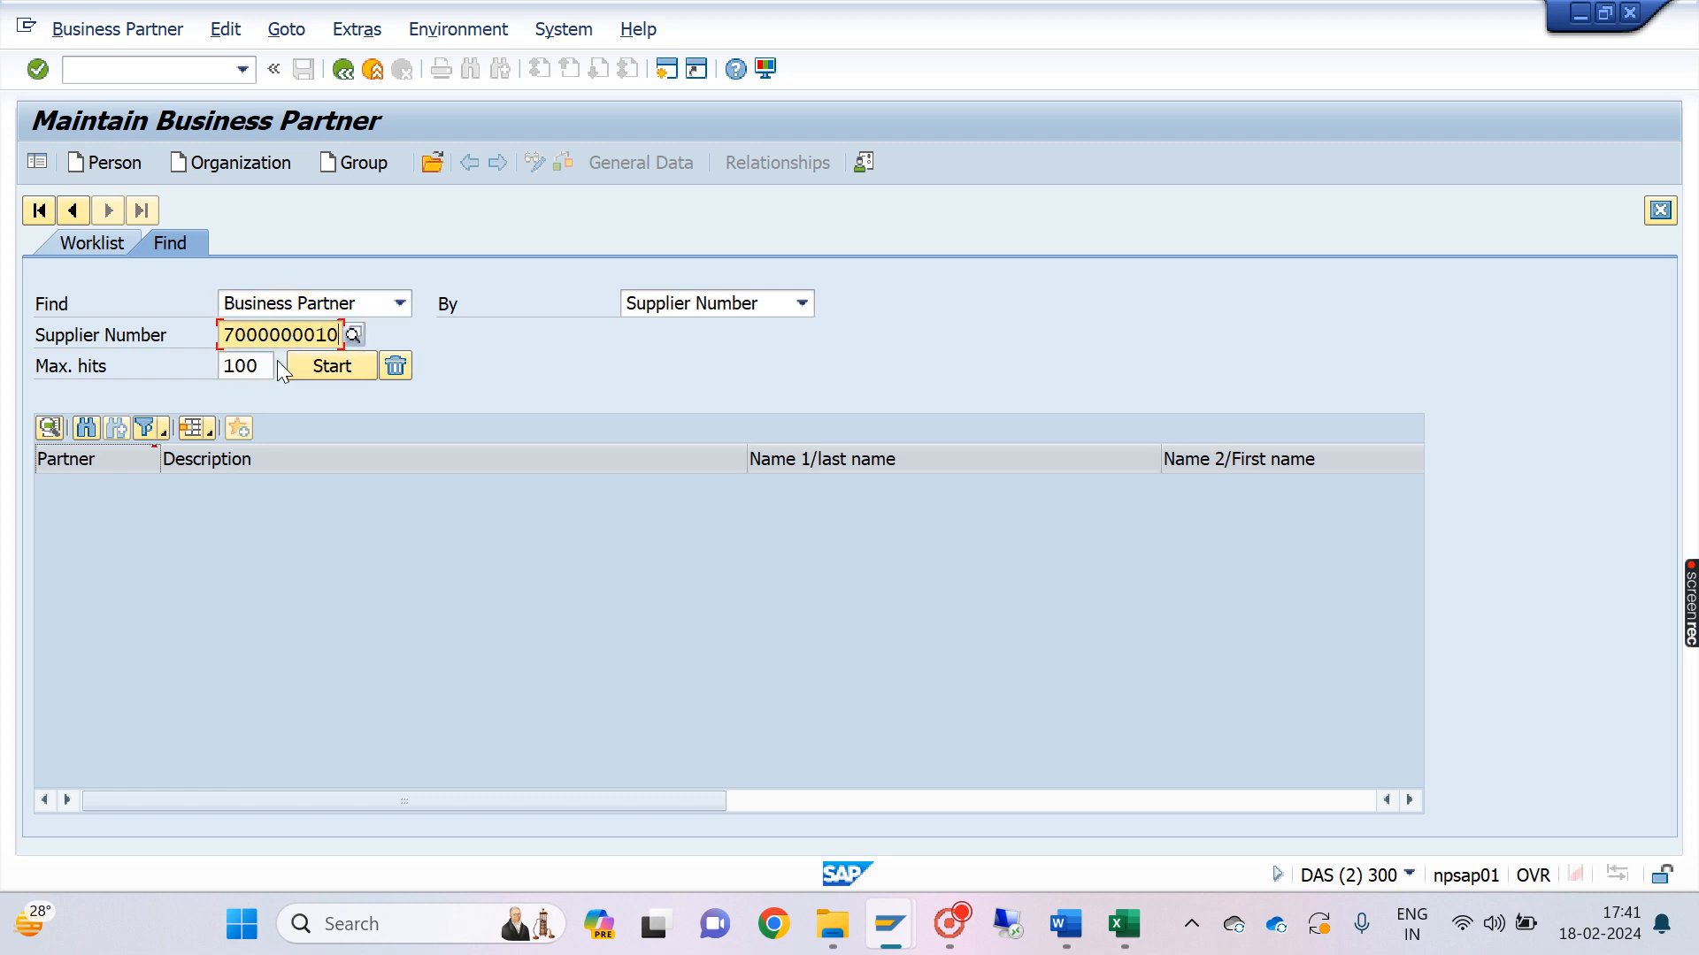
key("Return")
double_click(425, 483)
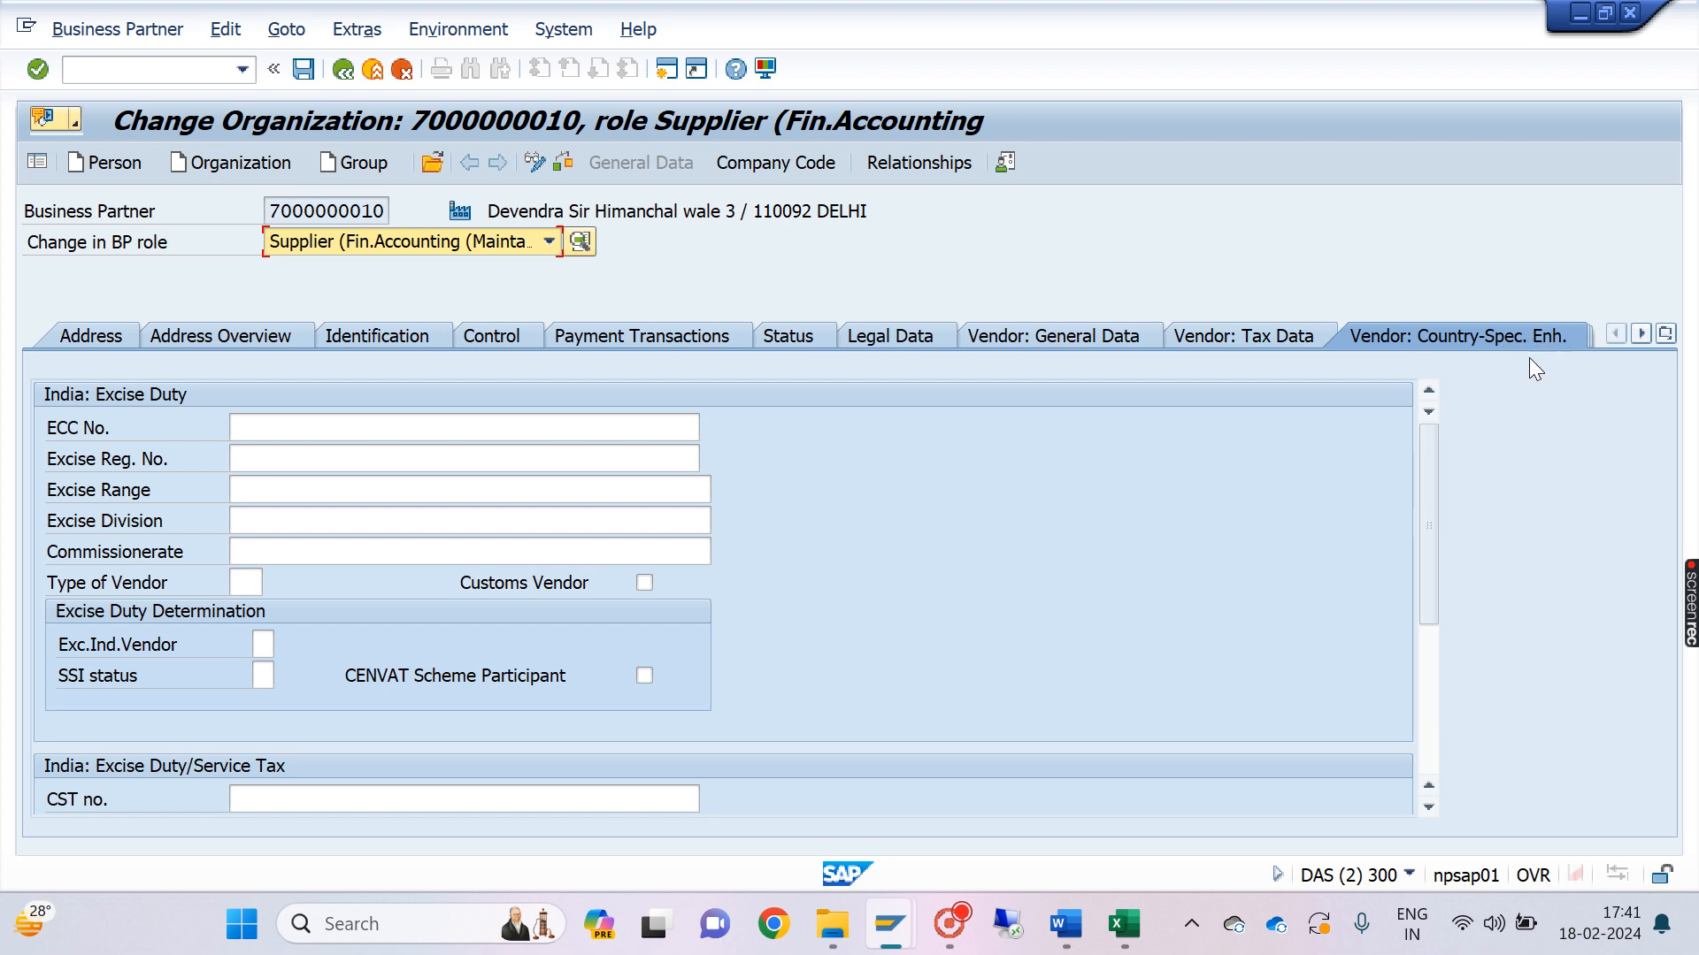
Step: Check the vendor's PAN in the India withholding tax details, and open its withholding tax types for company code MIT2
left_click_drag(1438, 510, 1425, 679)
left_click_drag(352, 644, 232, 650)
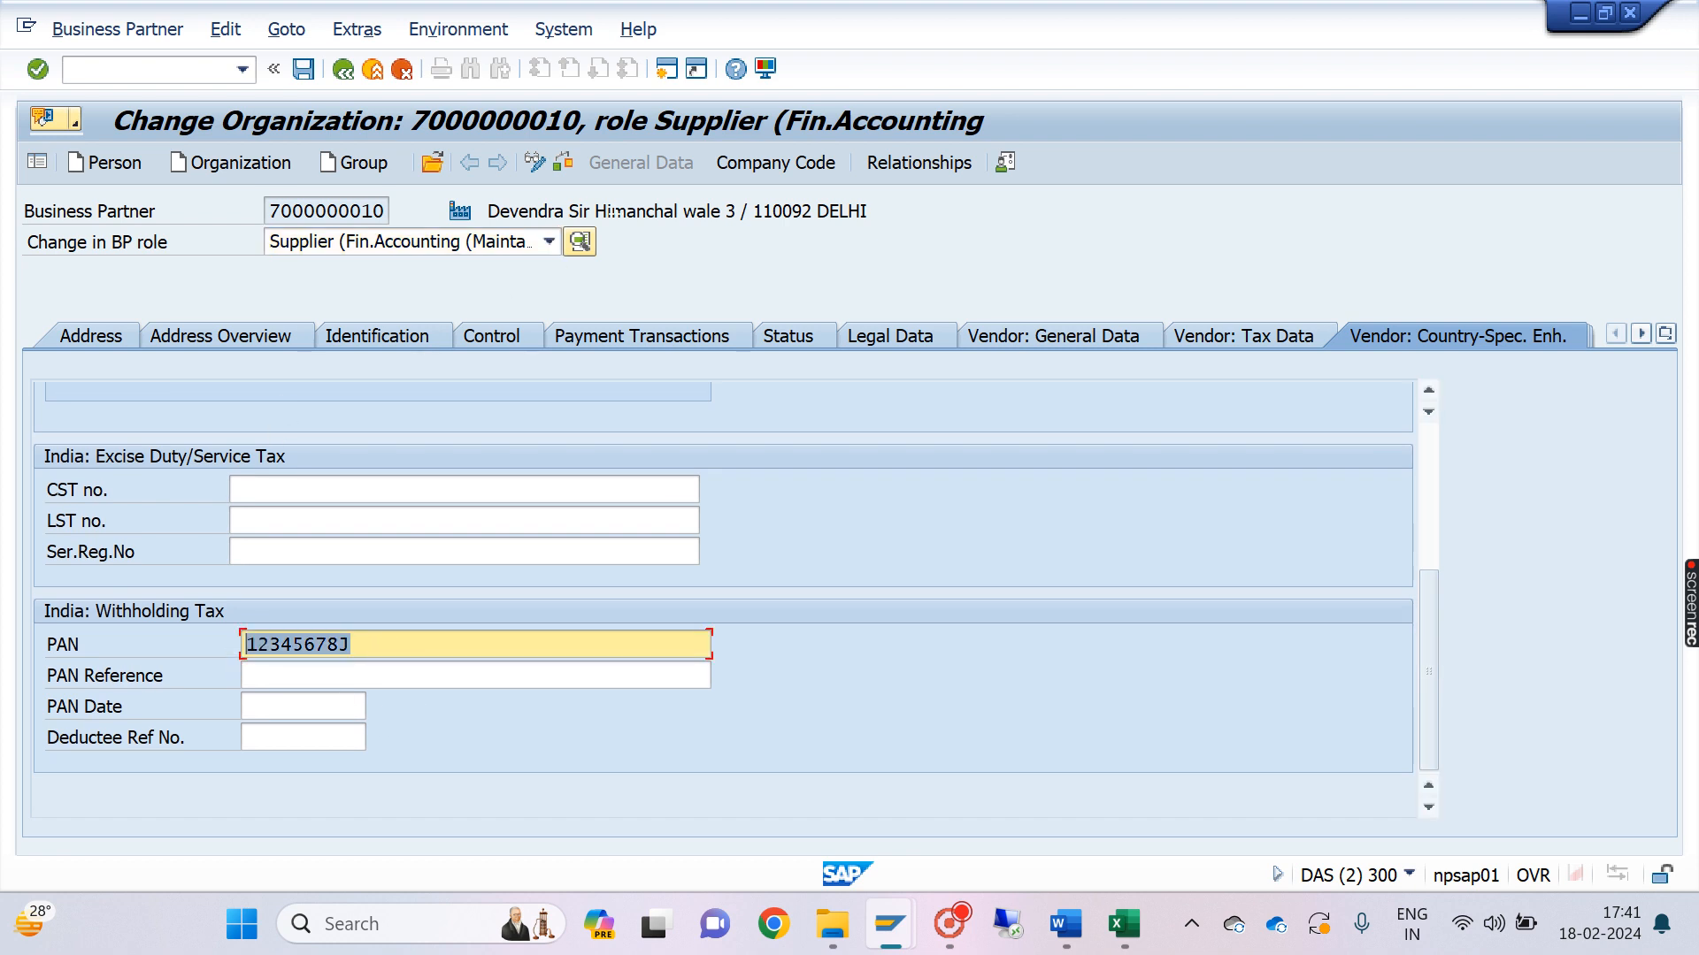
left_click(785, 173)
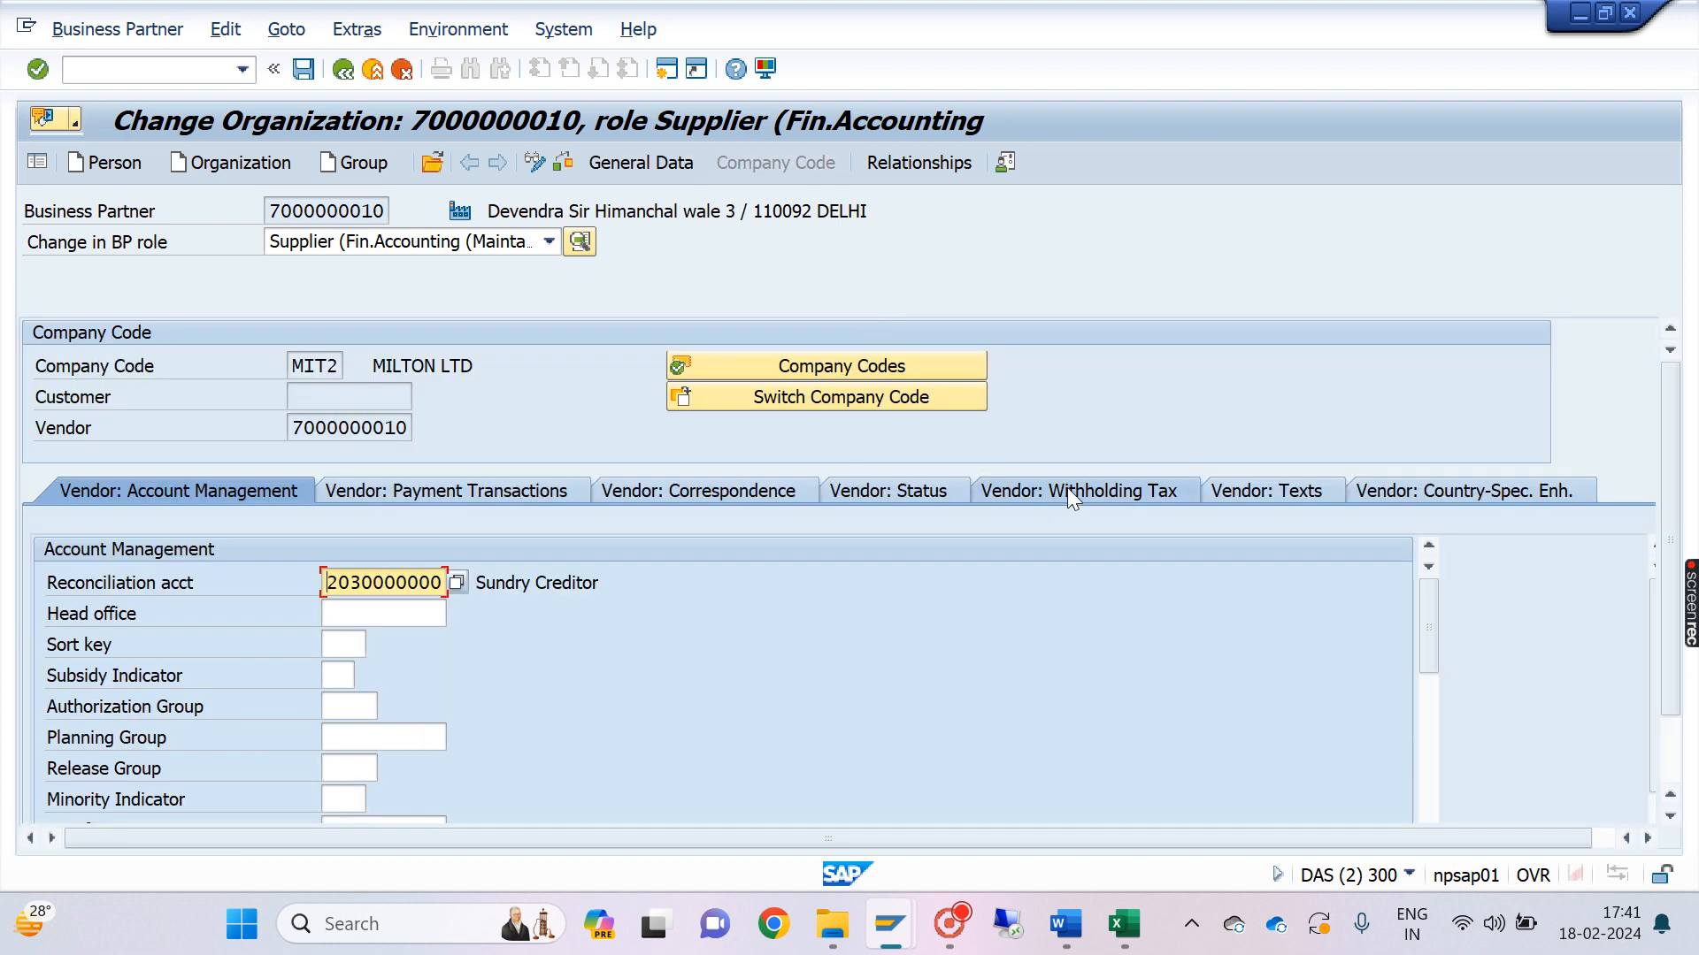
left_click(1067, 486)
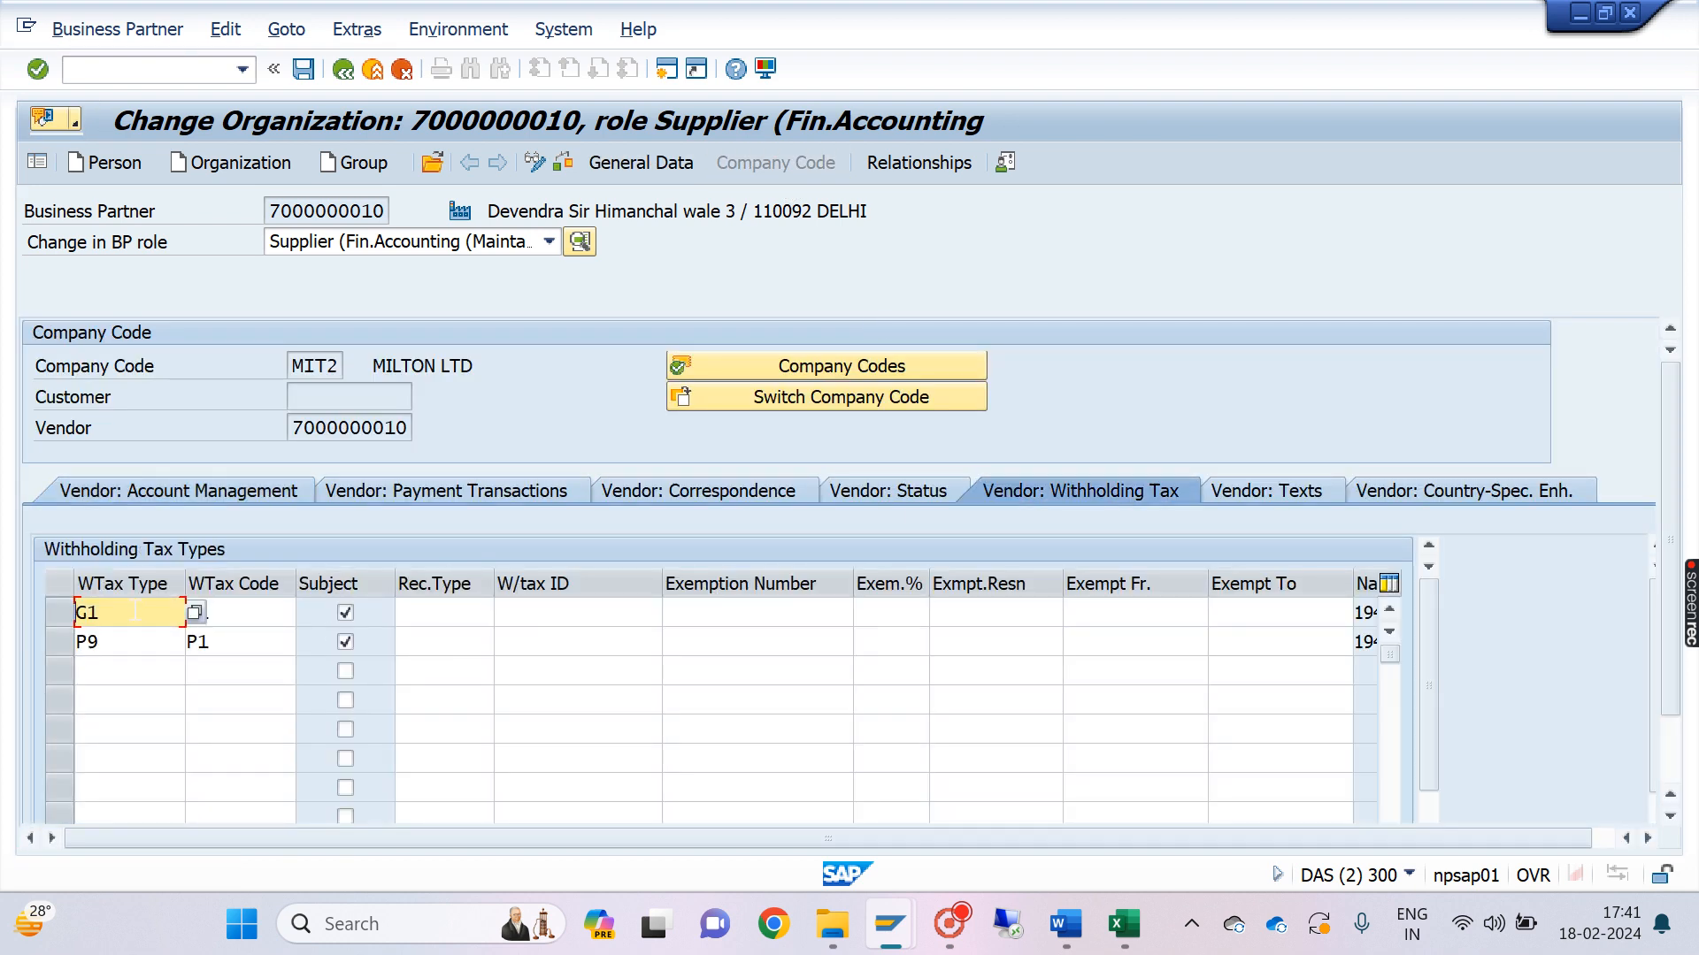
Step: Review the vendor's withholding tax types G1 with code I1 and P9 with code P1, and save the business partner
left_click(156, 612)
type("G1")
left_click(255, 607)
type("I1")
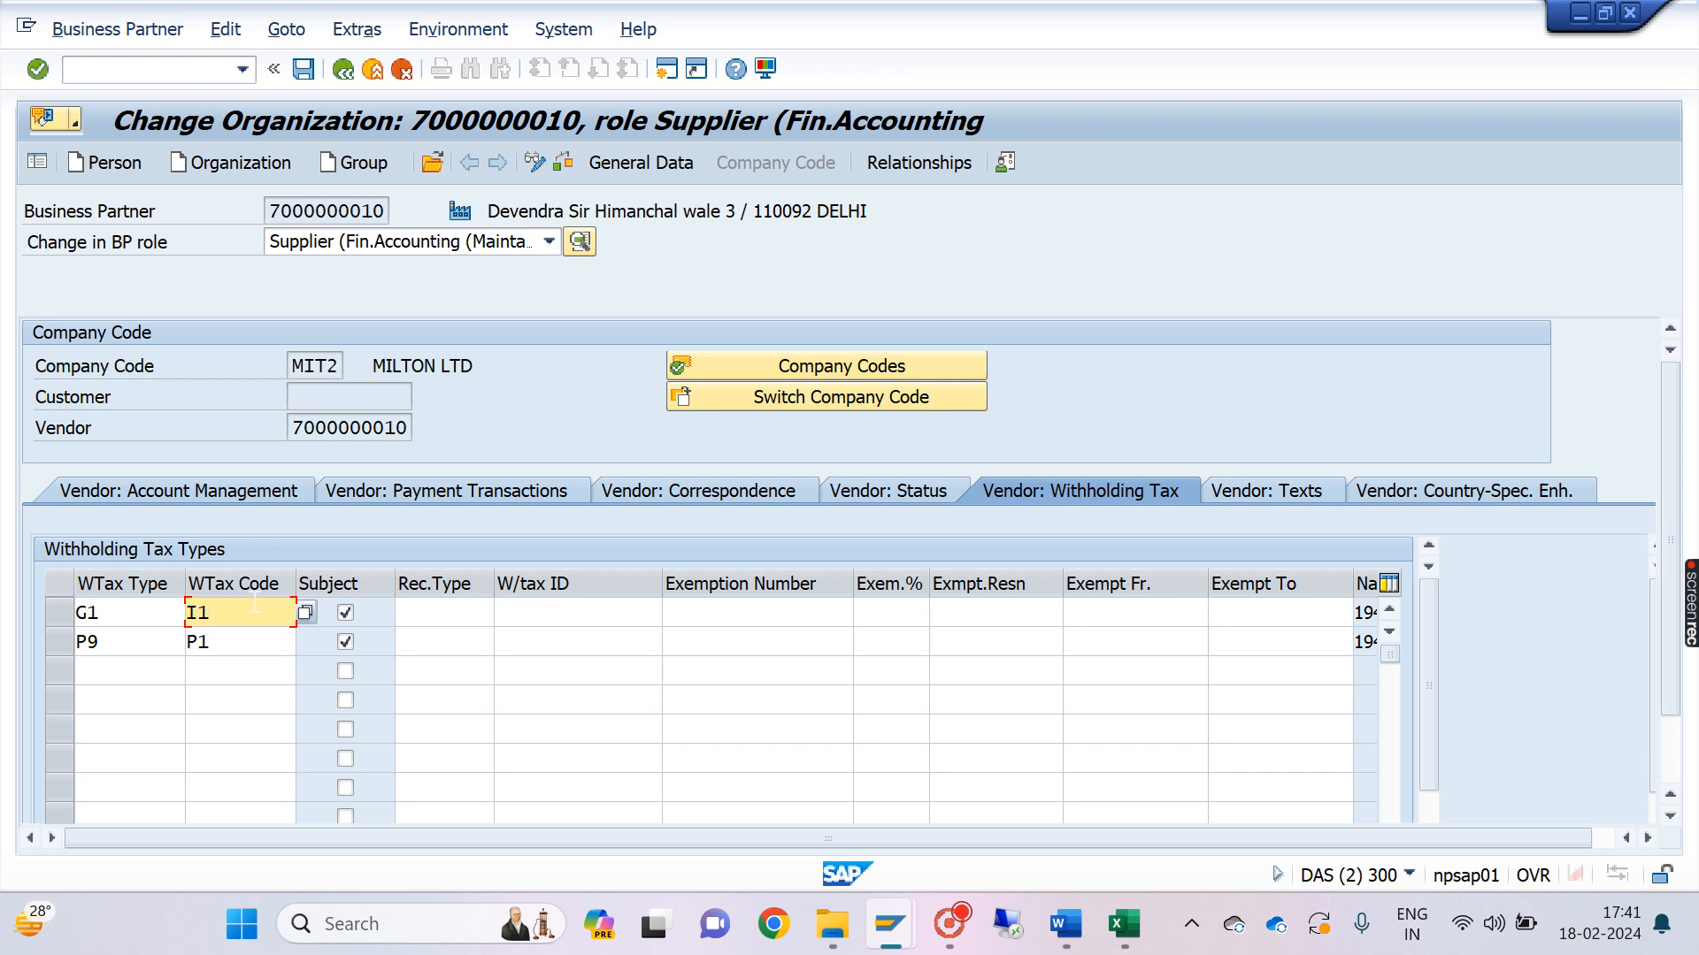
left_click(153, 612)
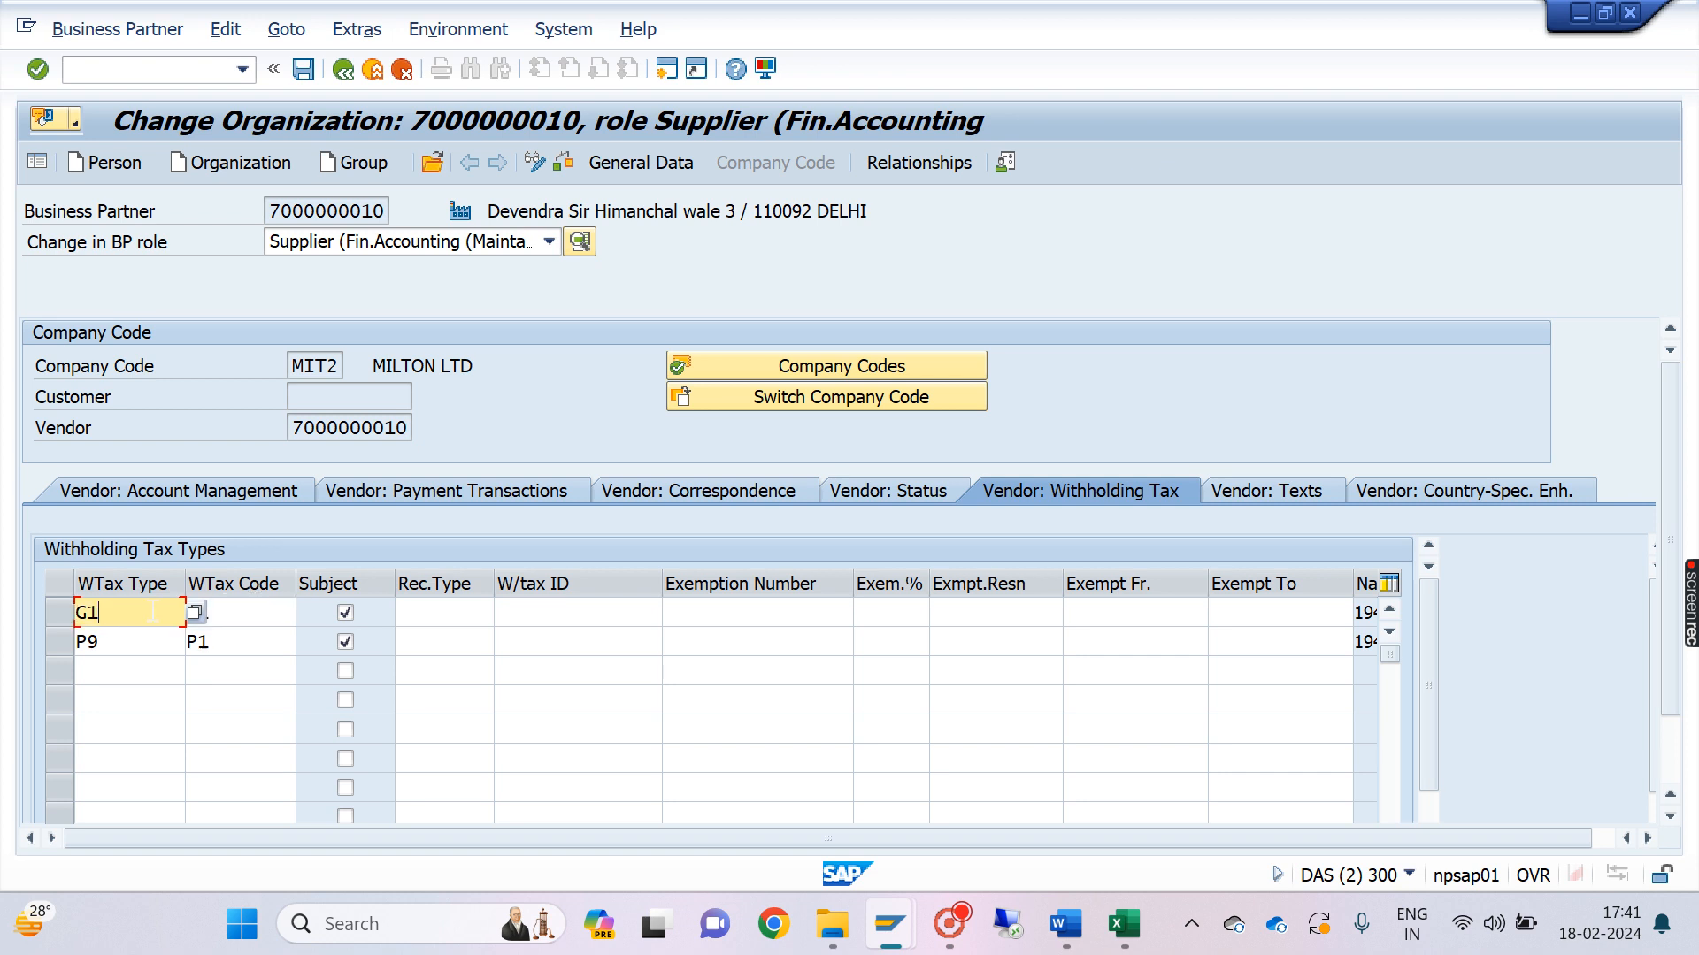
left_click(232, 641)
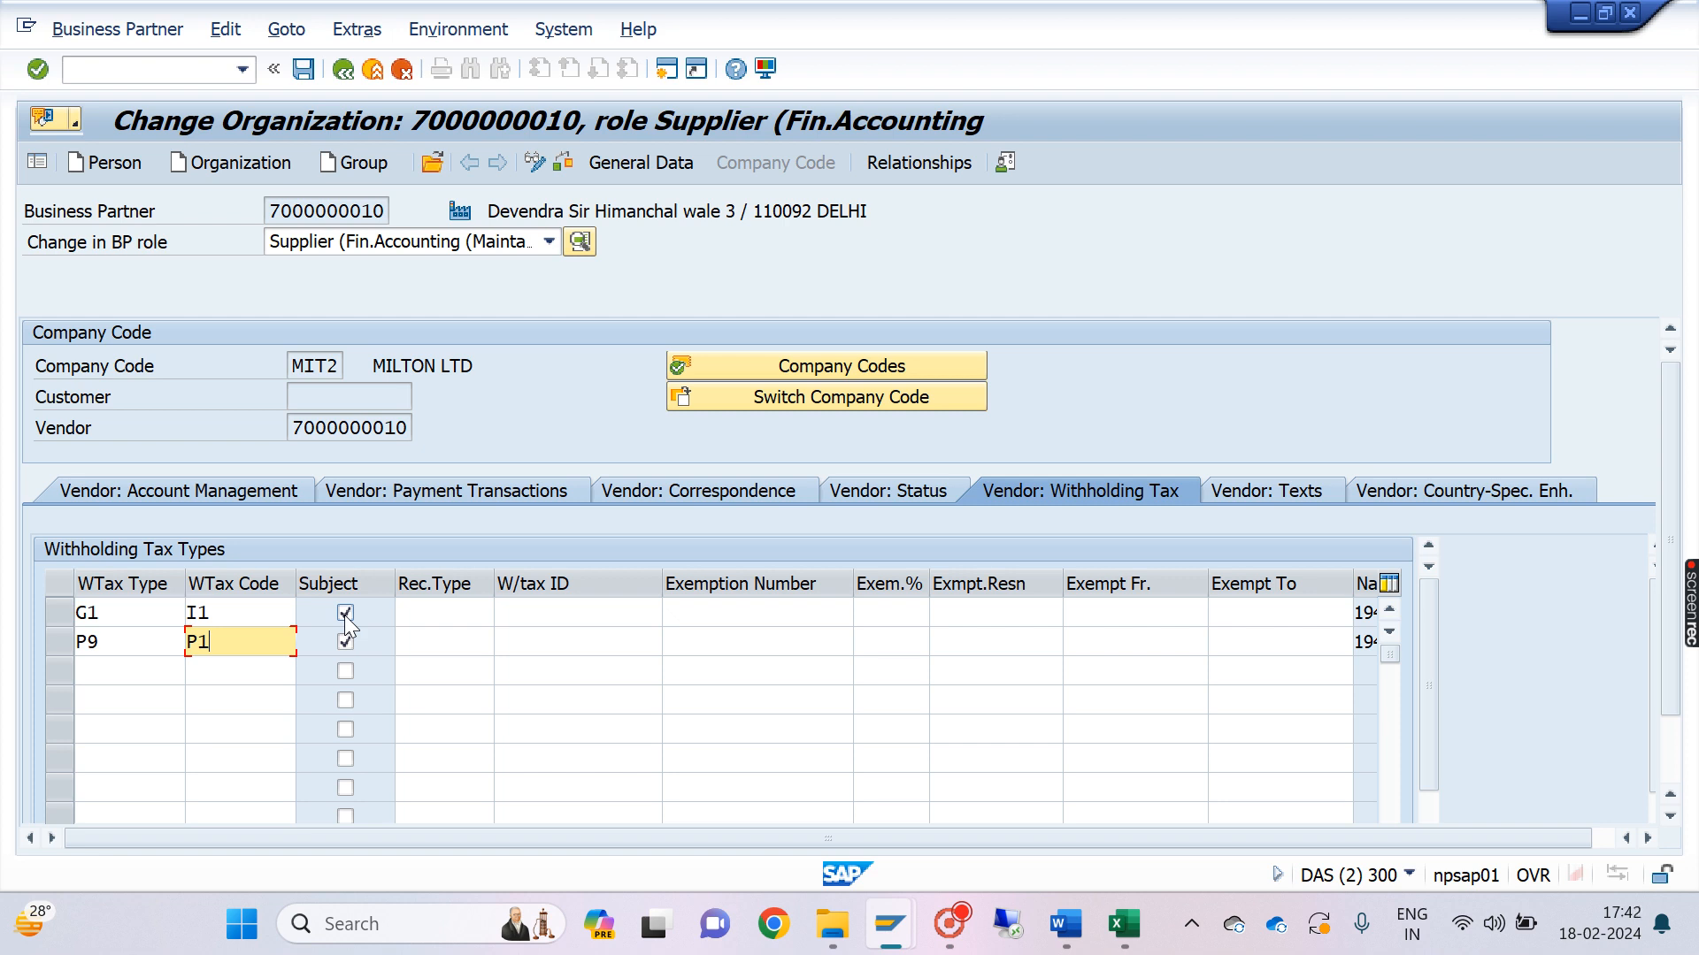
left_click(304, 71)
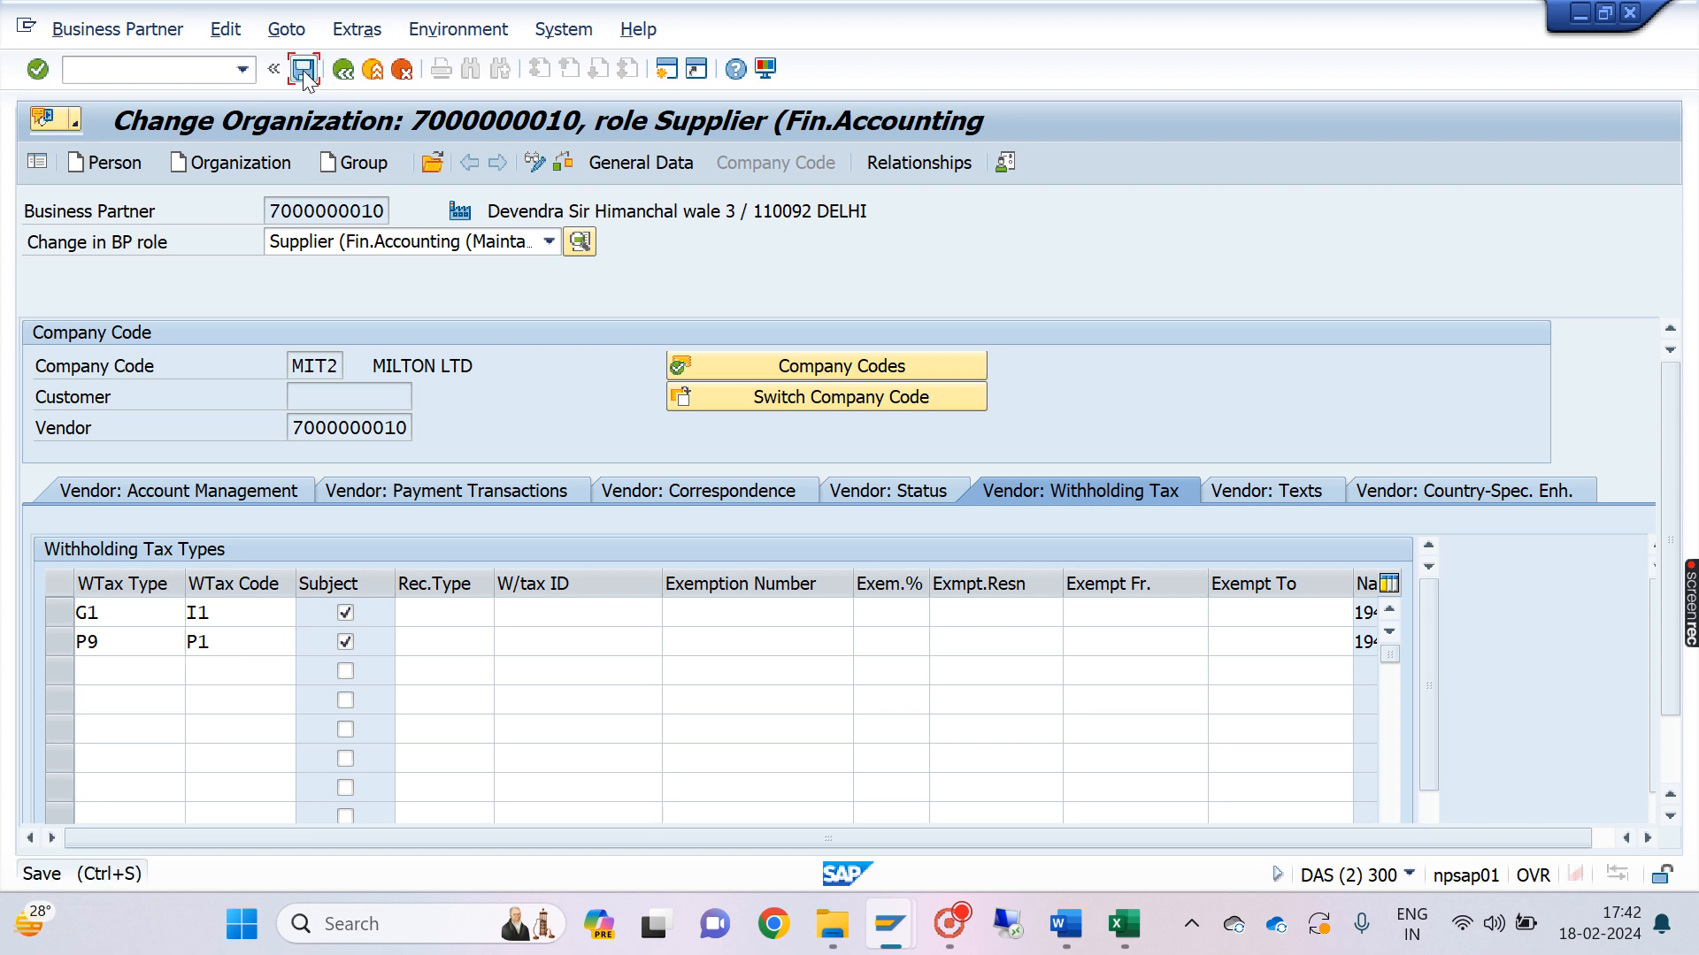
left_click(64, 613)
left_click(60, 643)
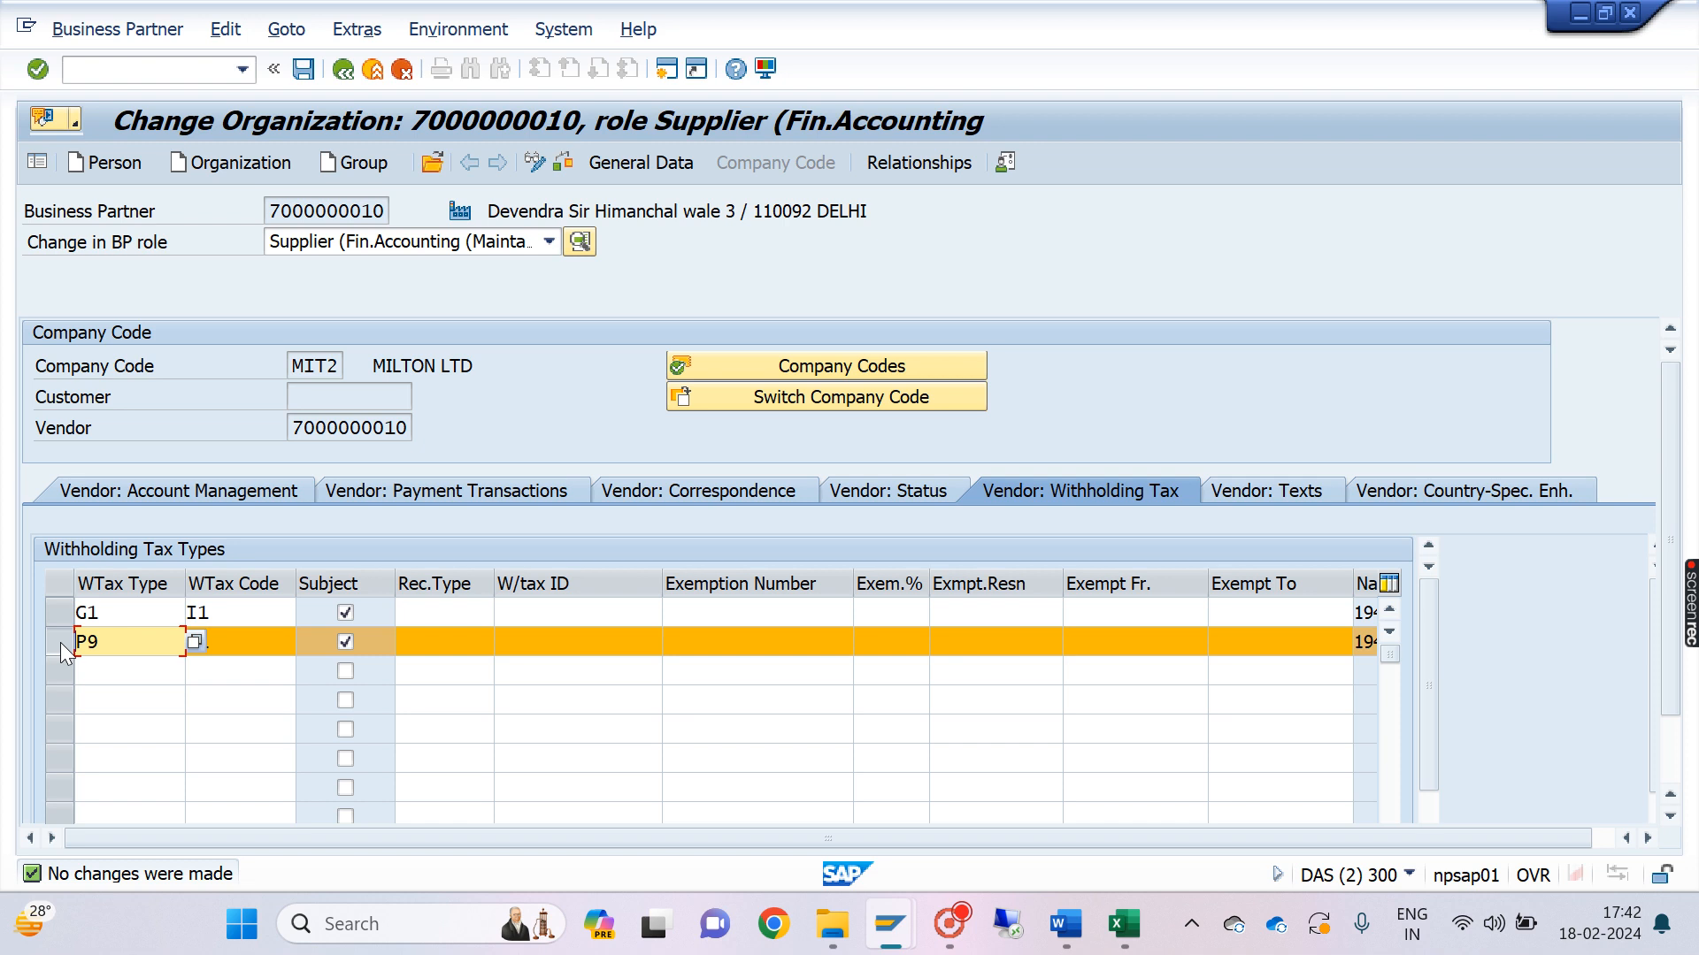
left_click(257, 608)
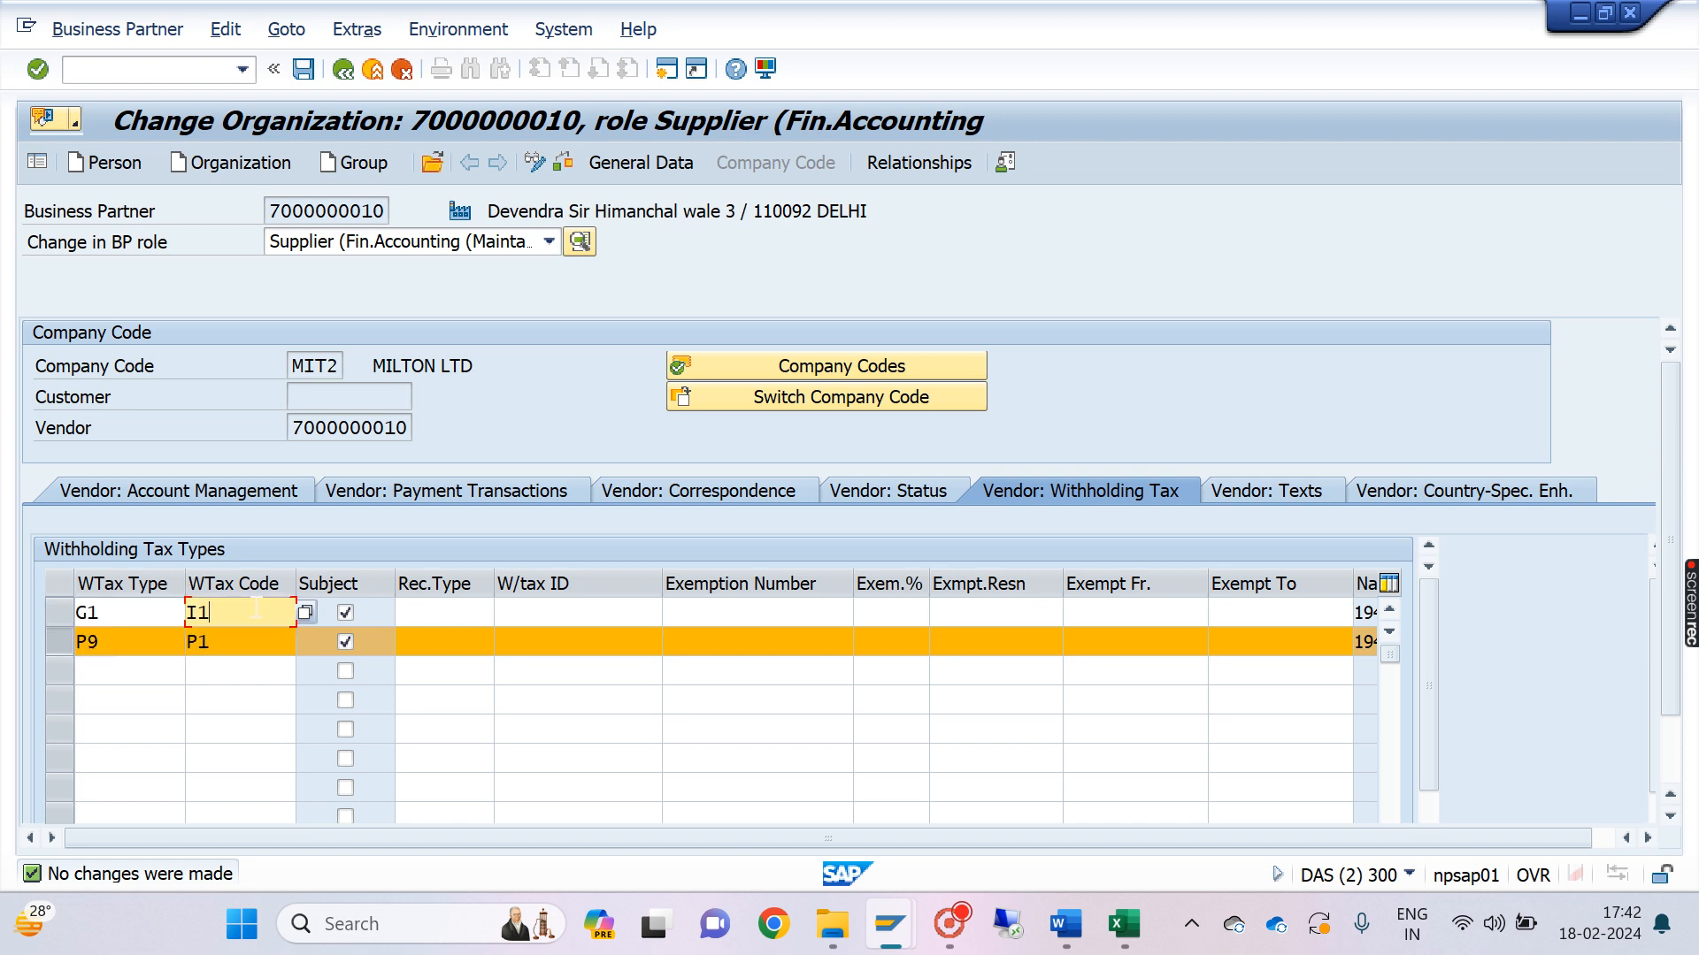
Step: Leave the business partner with /n and open vendor invoice entry through transaction FB60
left_click(159, 70)
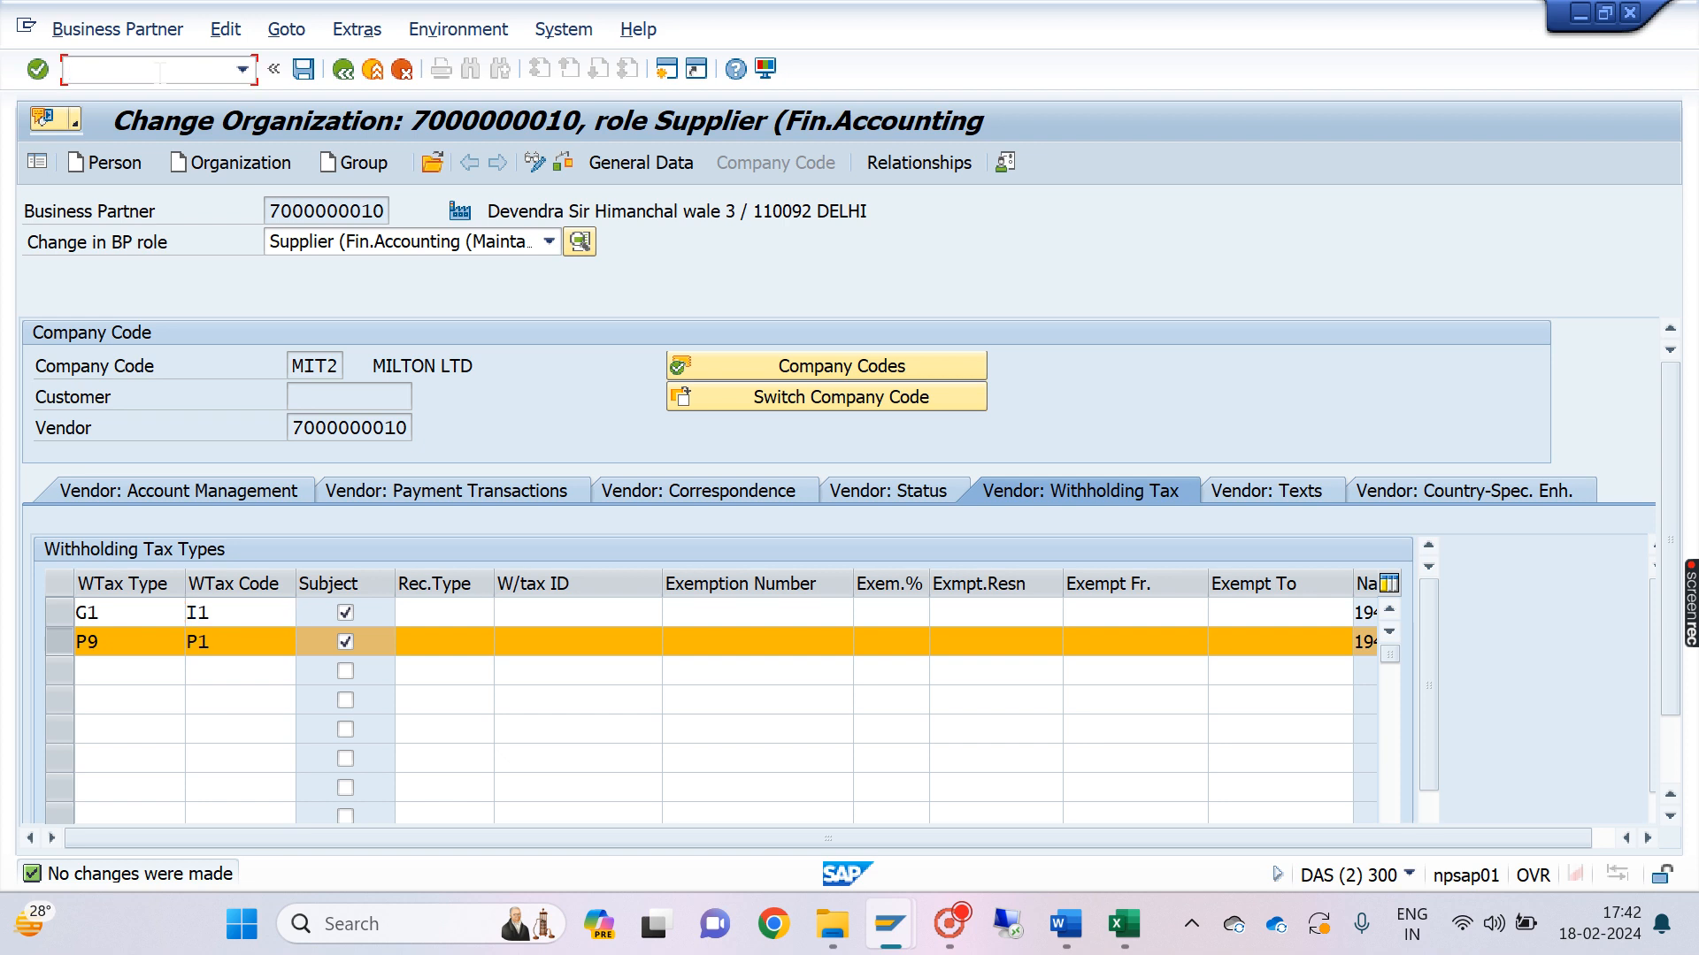
type("/n")
key("Return")
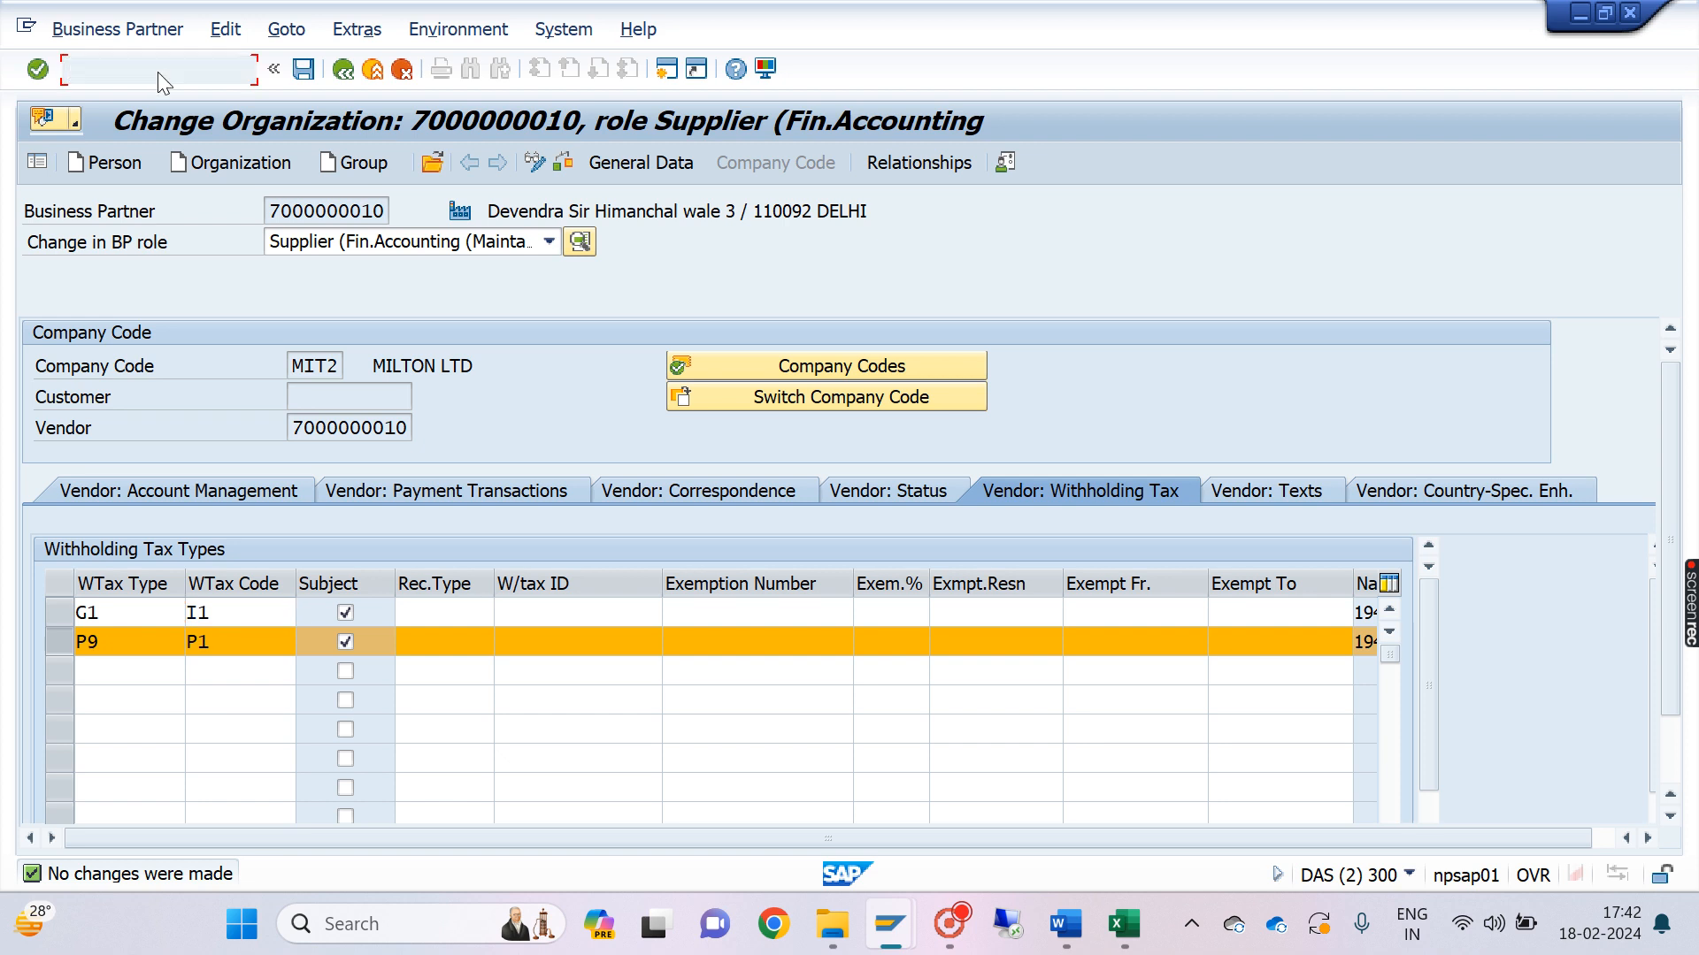
type("FB60")
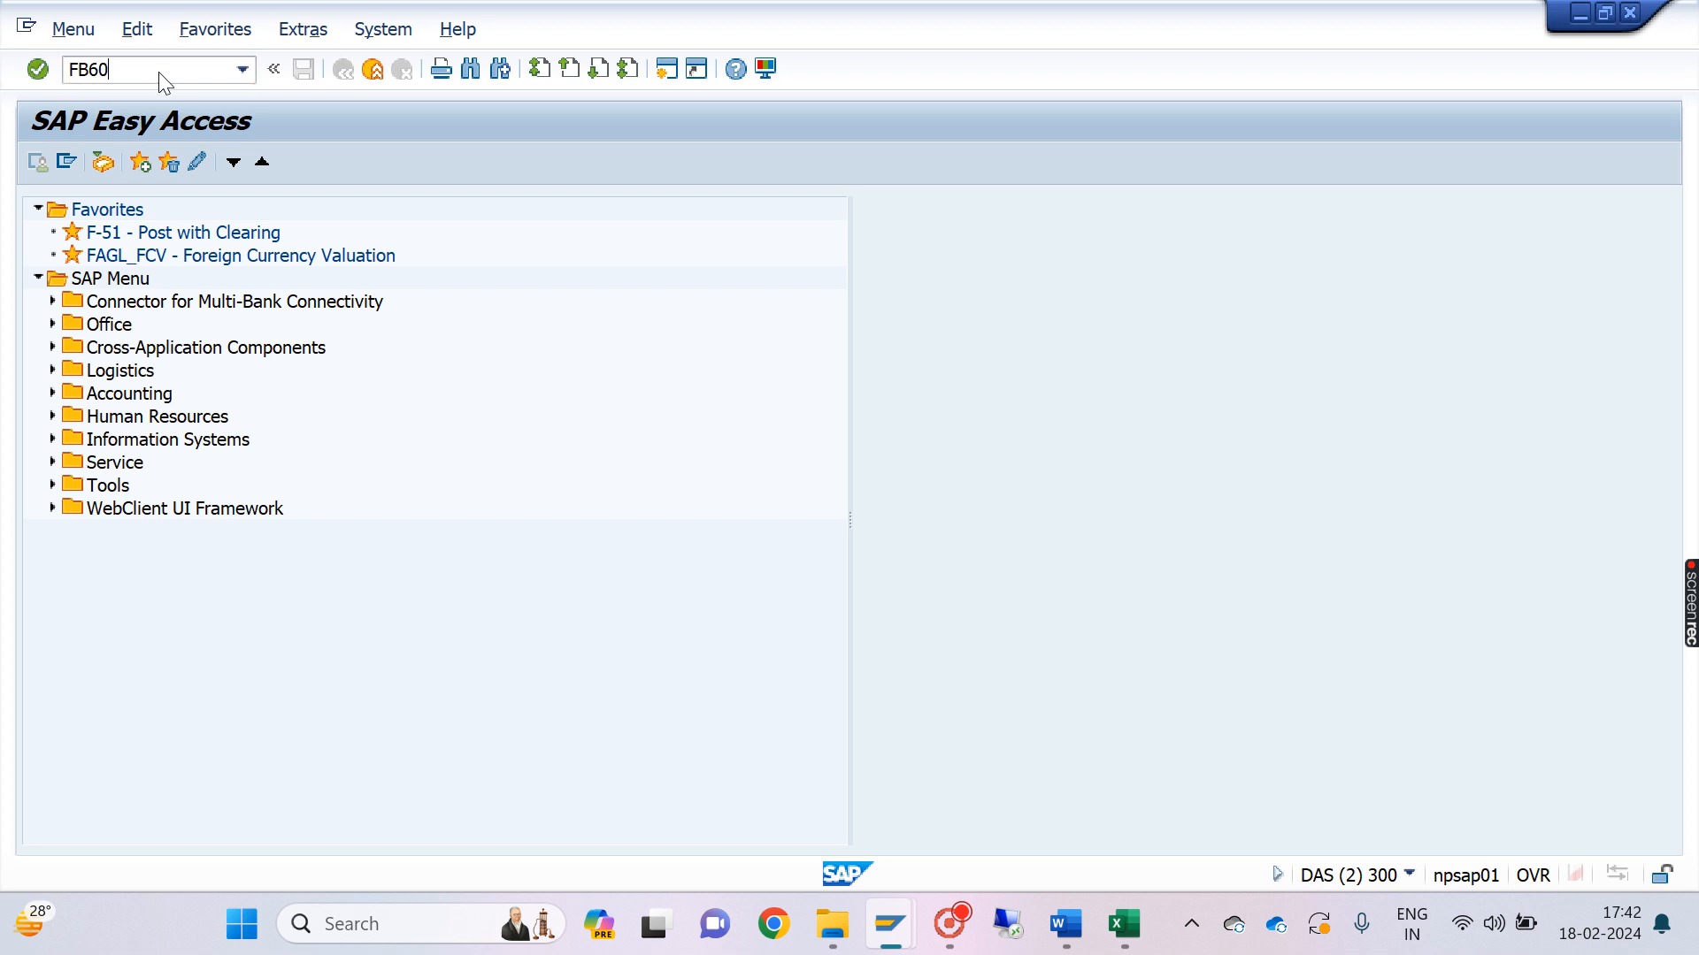
key("Return")
Step: Fill the invoice header with the same vendor's number, invoice date 10.02.2024 and amount 10000 INR
type("7")
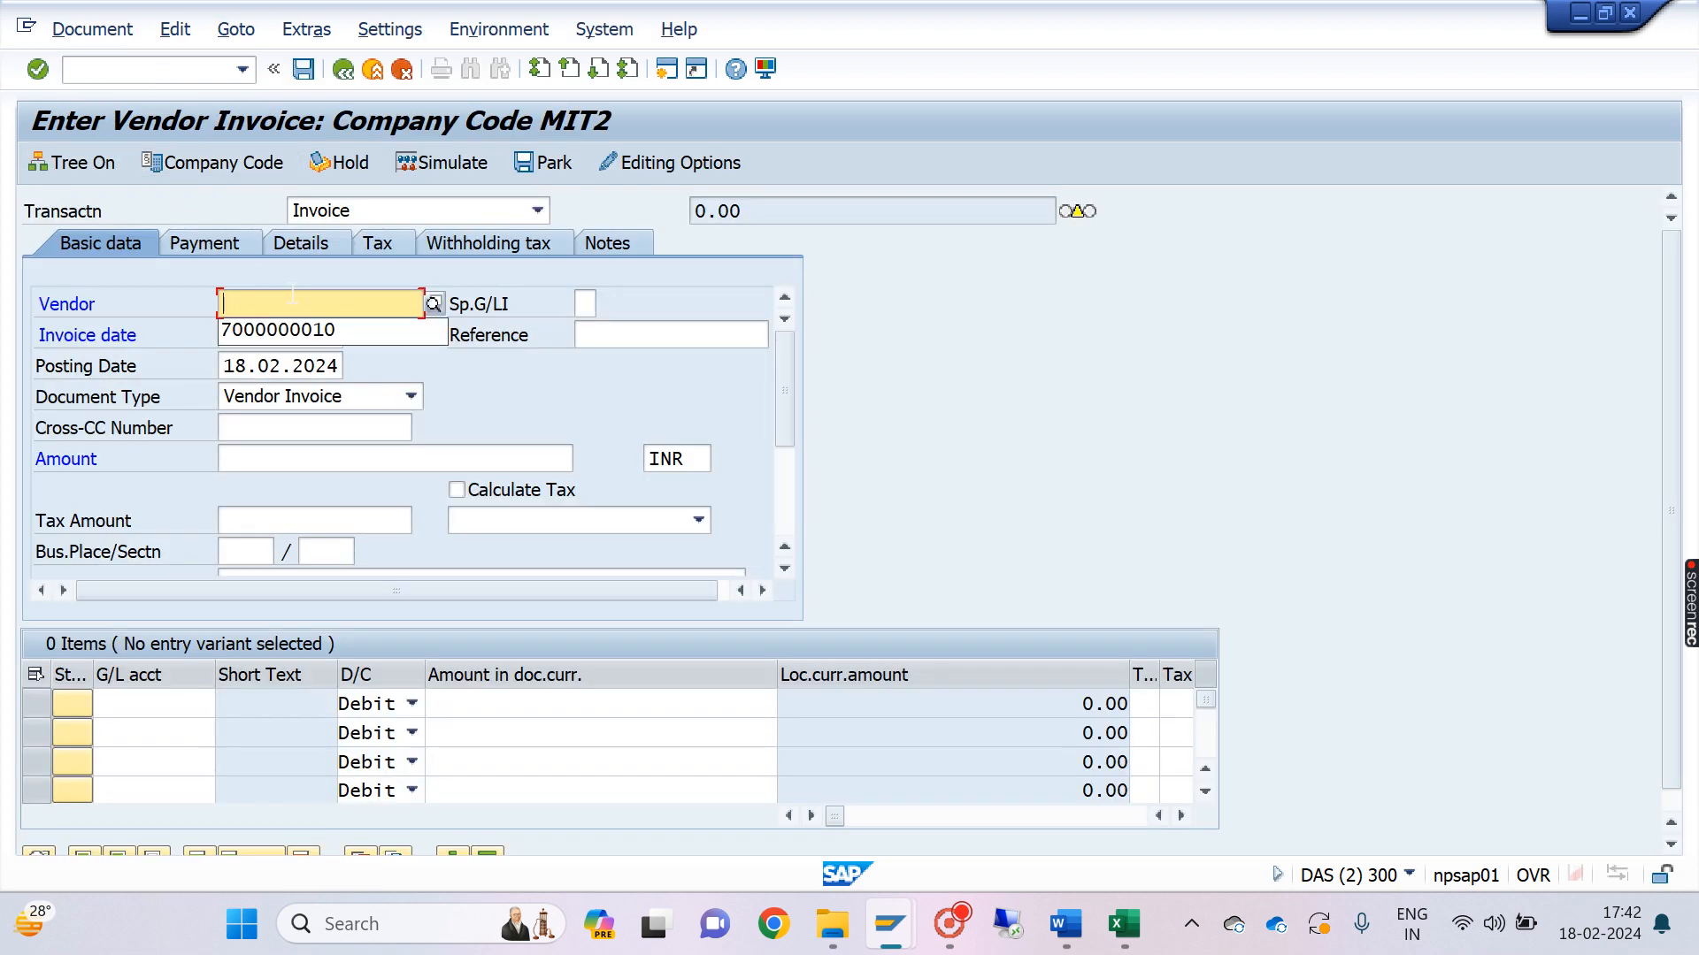
left_click(284, 331)
left_click(279, 336)
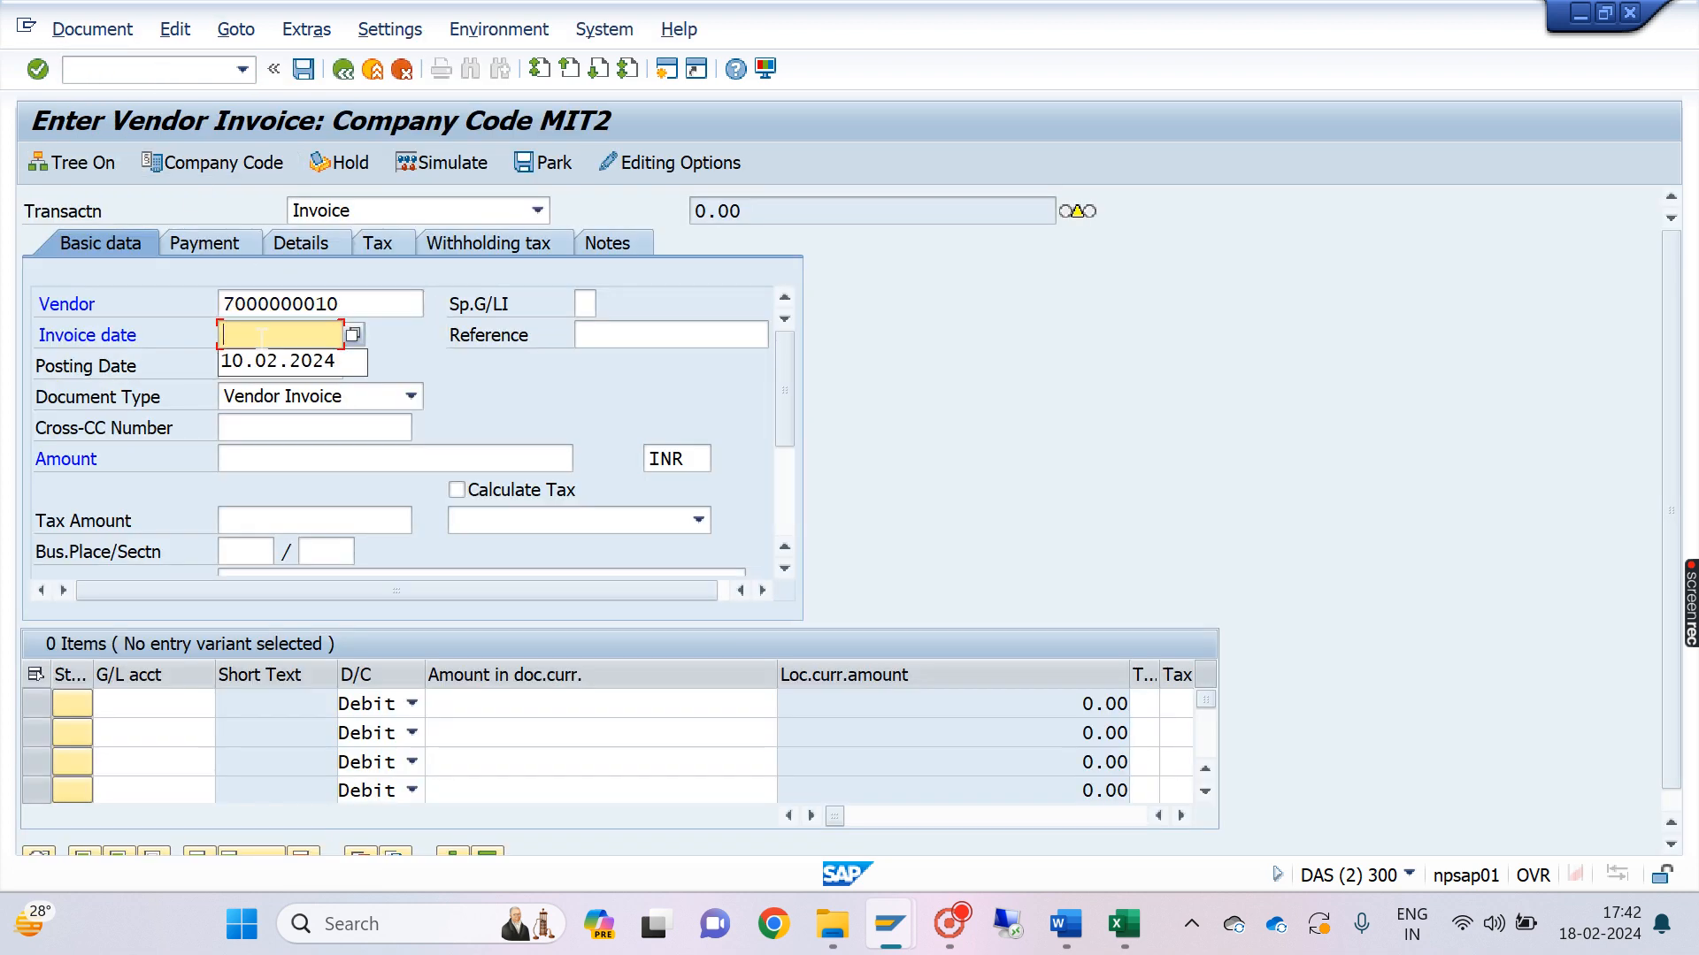
left_click(259, 363)
left_click(256, 459)
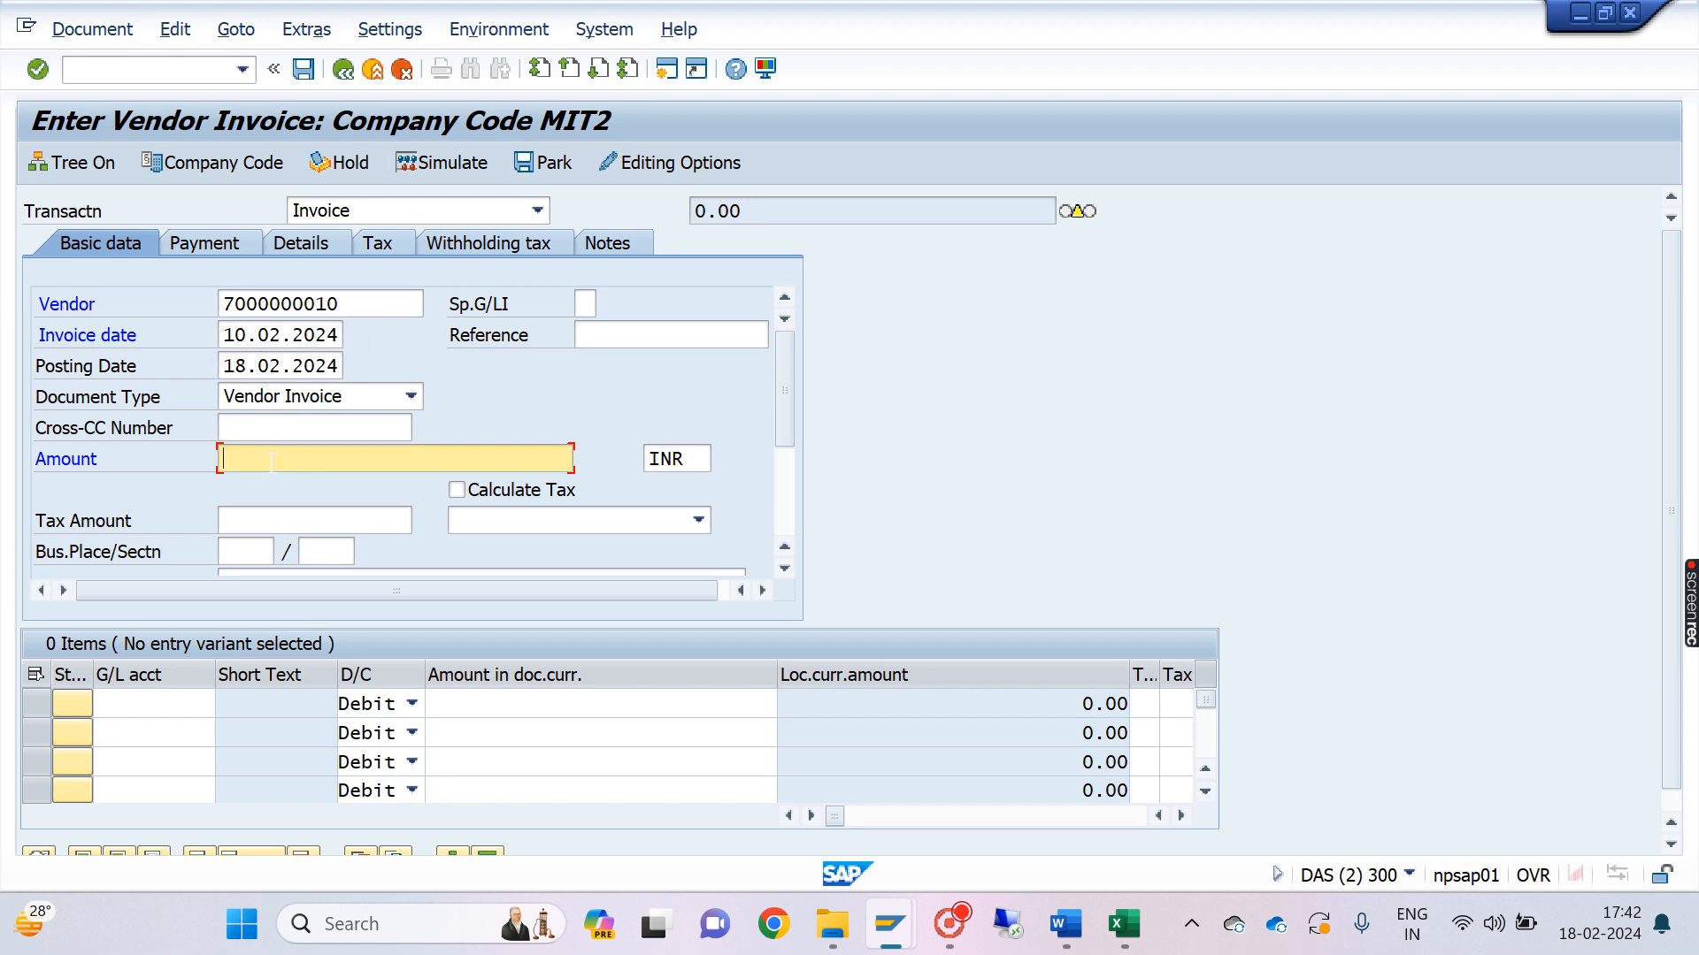
left_click(252, 487)
Step: Add a debit line item of 10000 to the canteen expense G/L account
left_click(169, 697)
left_click(141, 724)
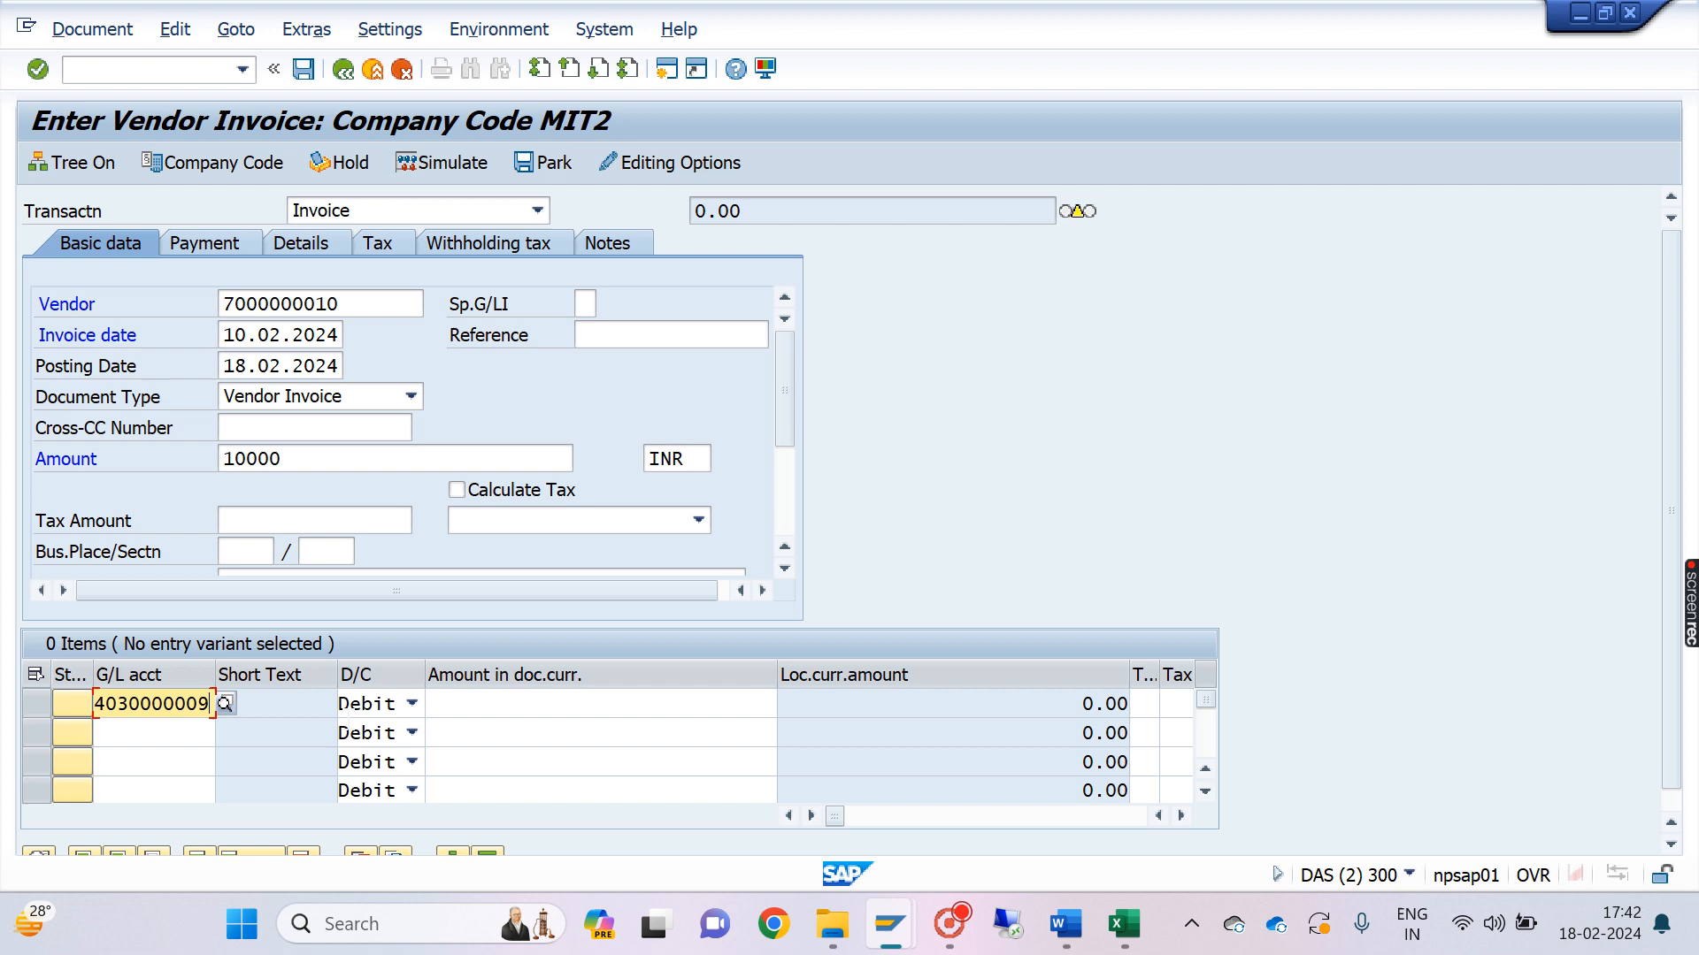
left_click(469, 694)
left_click(656, 733)
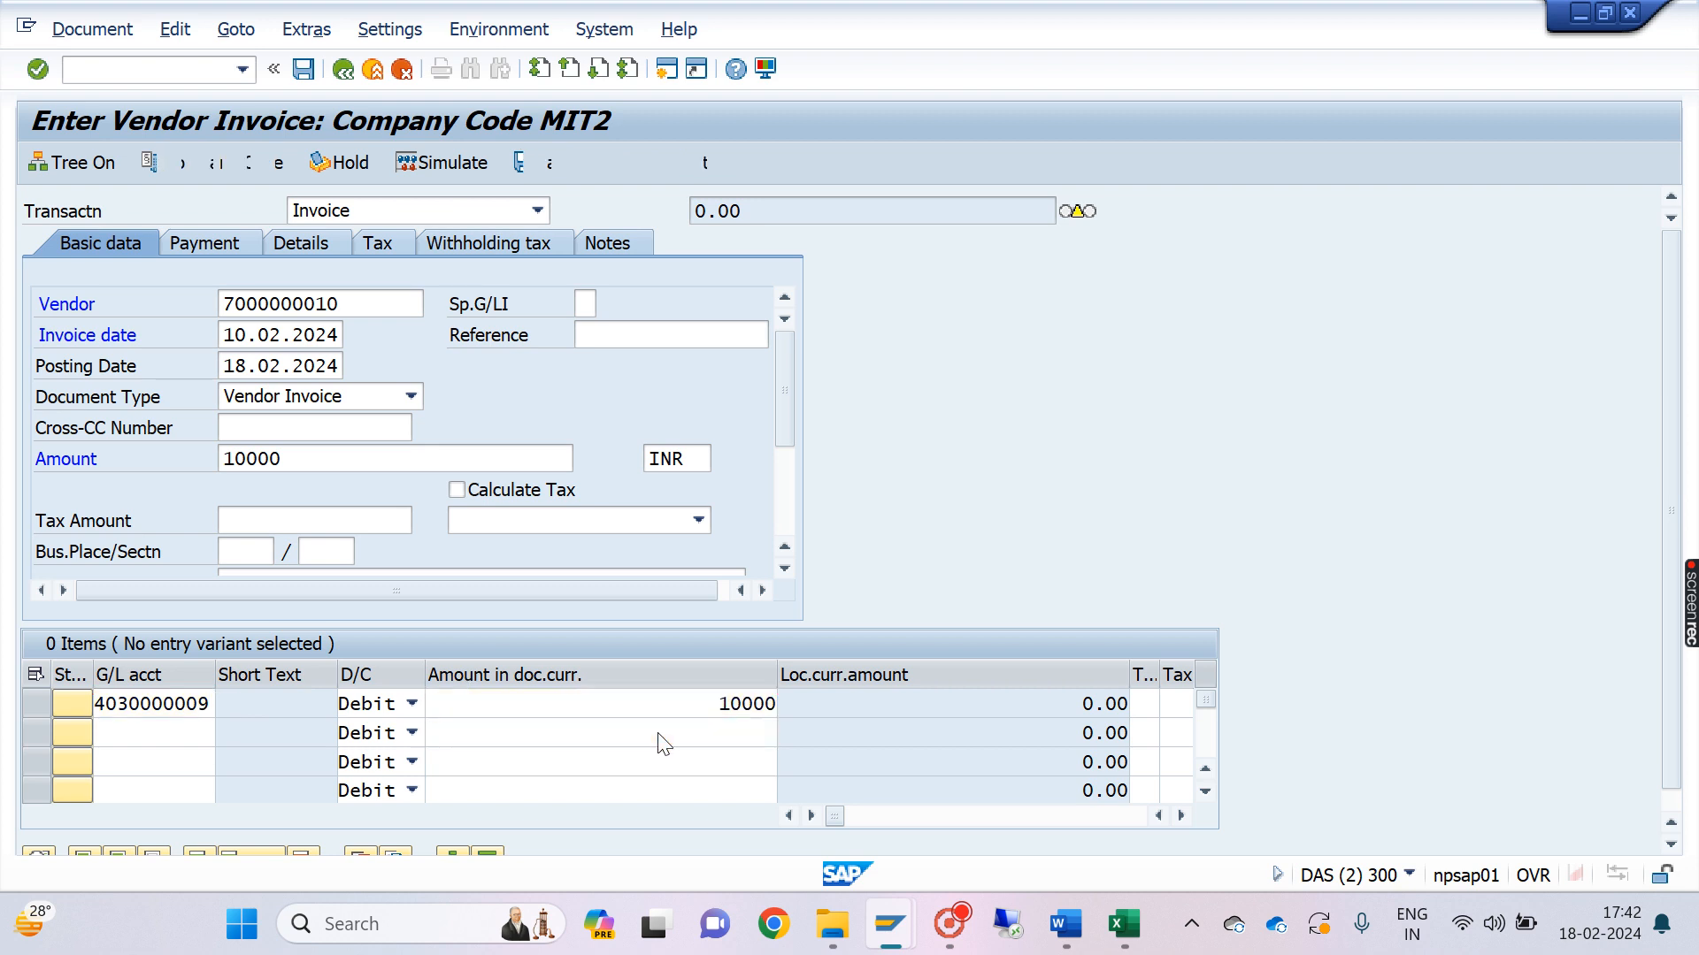
key("Return")
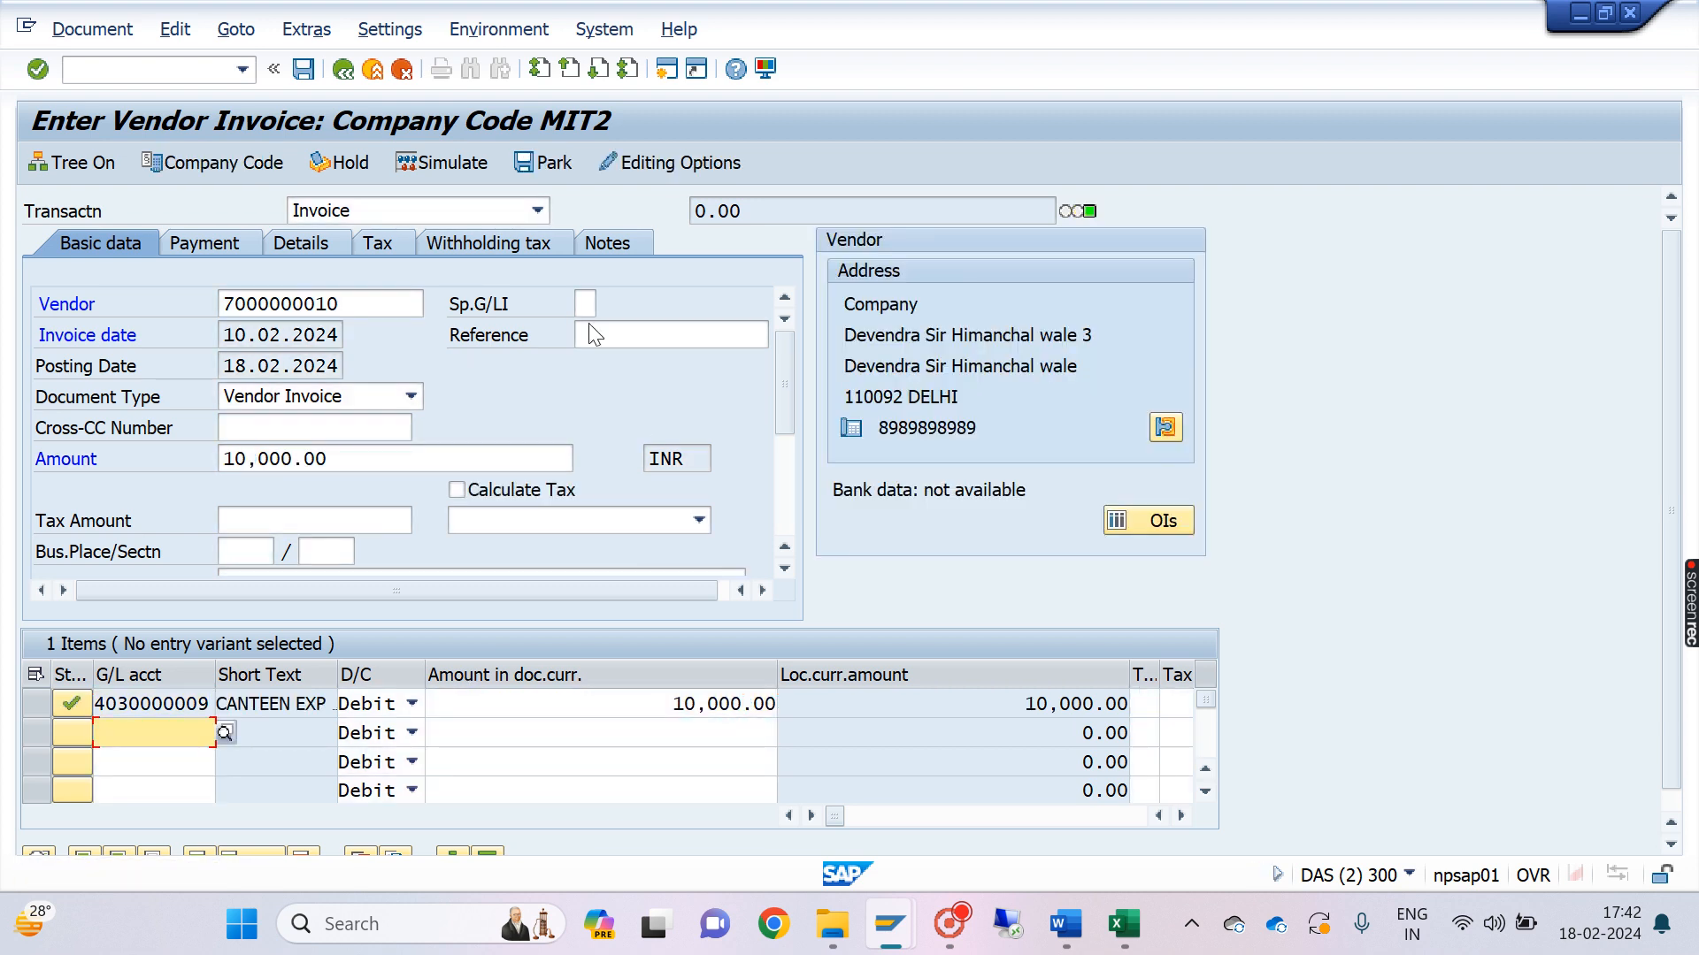
Step: Remove withholding tax code P1 from the invoice's second withholding tax row, leaving code I1 on the first
left_click(495, 237)
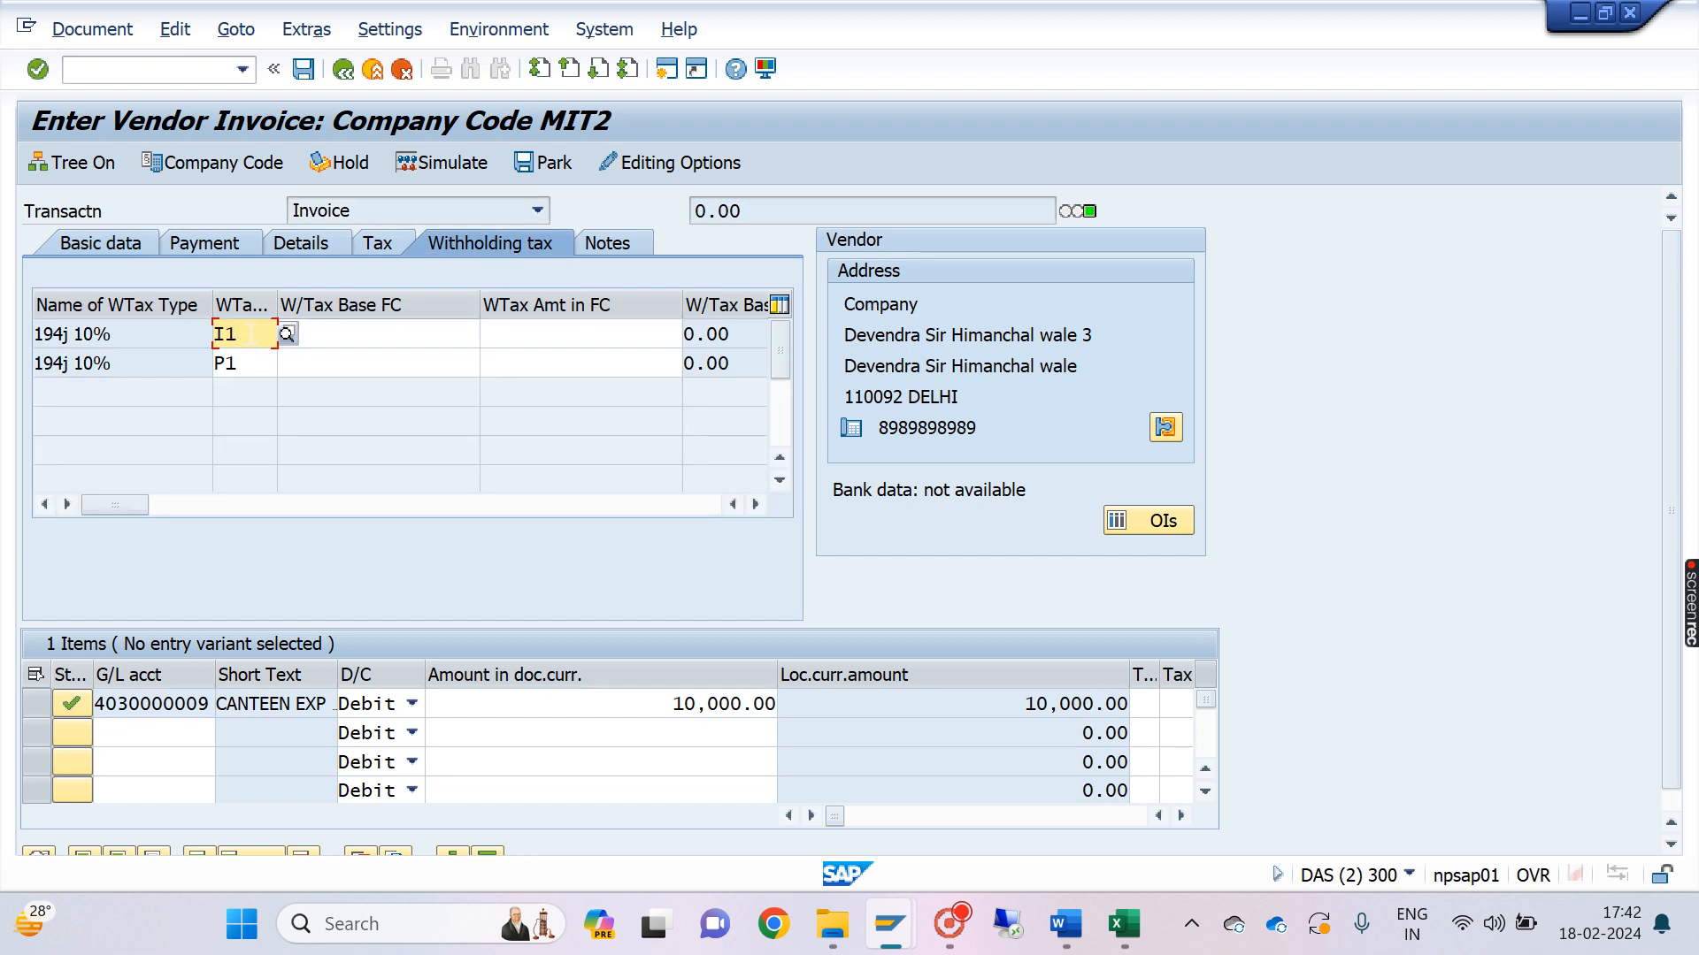
left_click(250, 363)
key("BackSpace")
key("BackSpace")
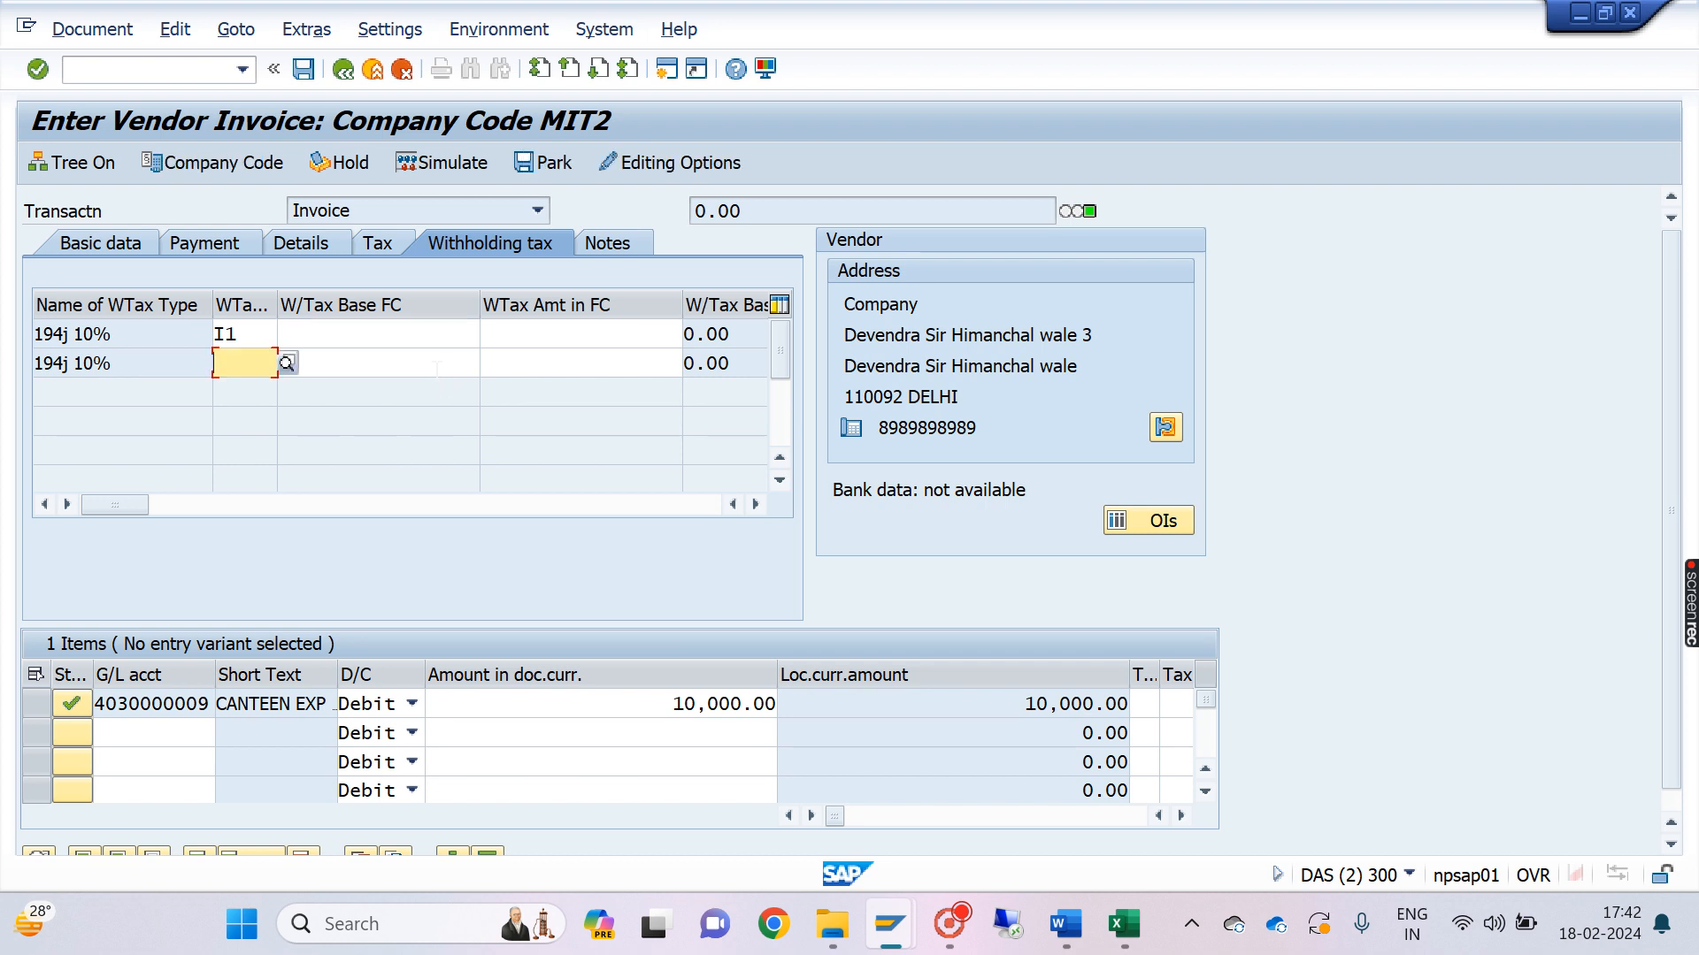
Step: Simulate the vendor invoice to check the TDS 194J line, and post the document
left_click(446, 166)
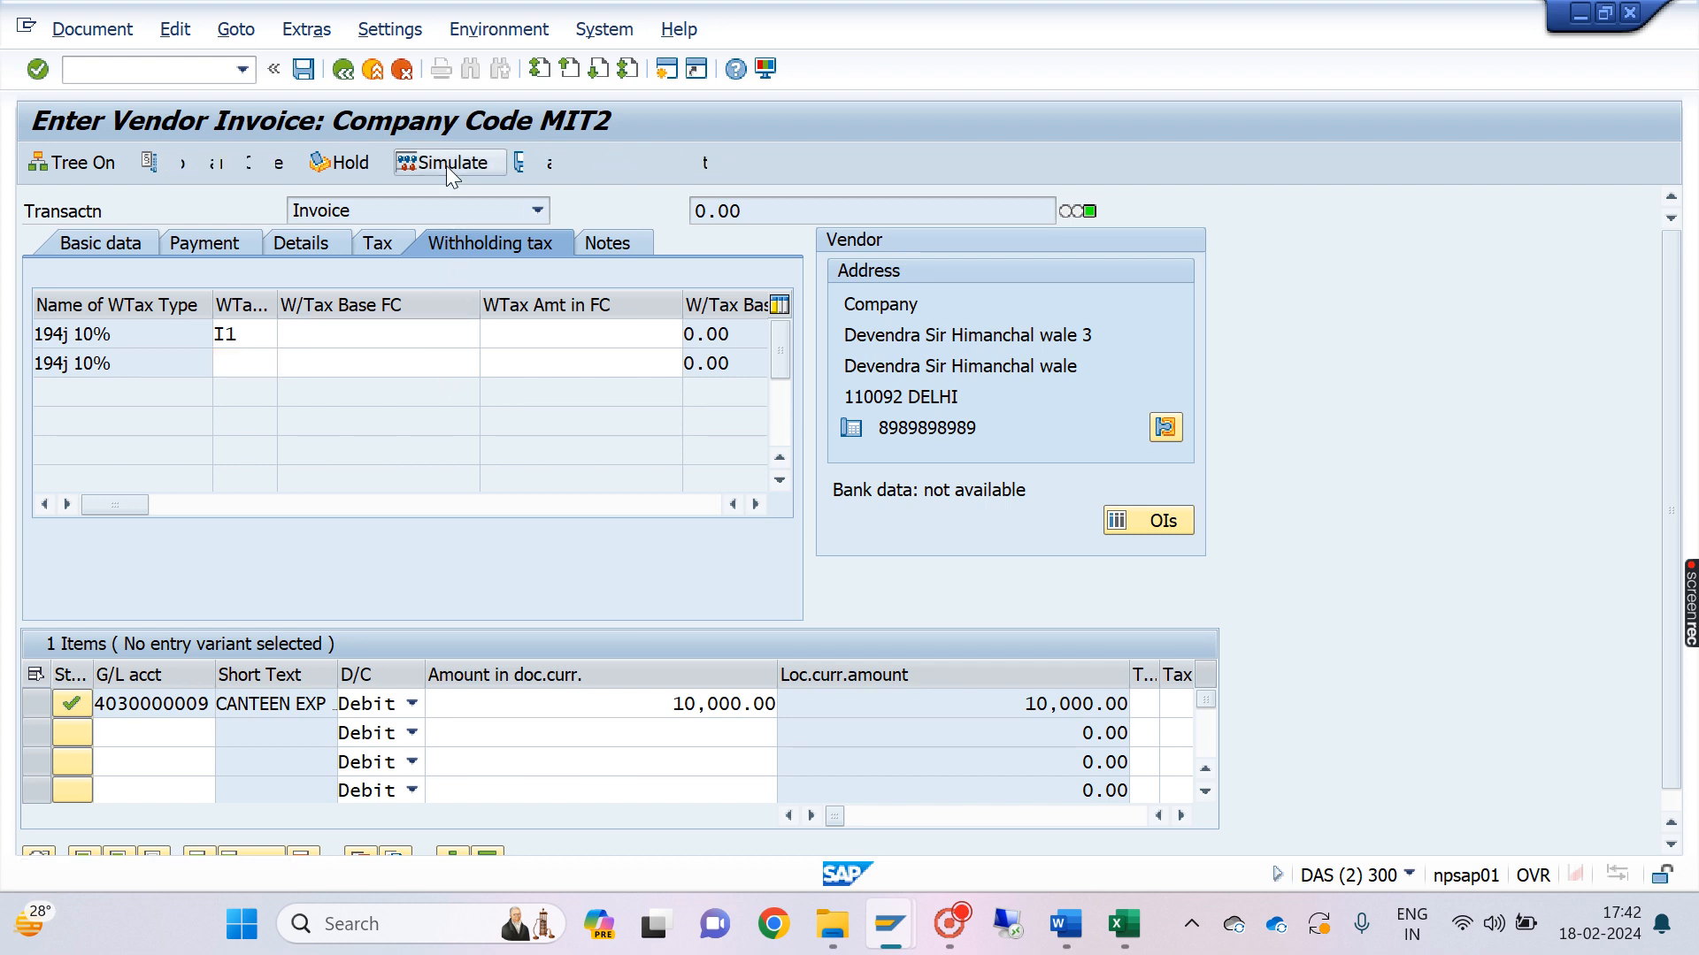
key("Return")
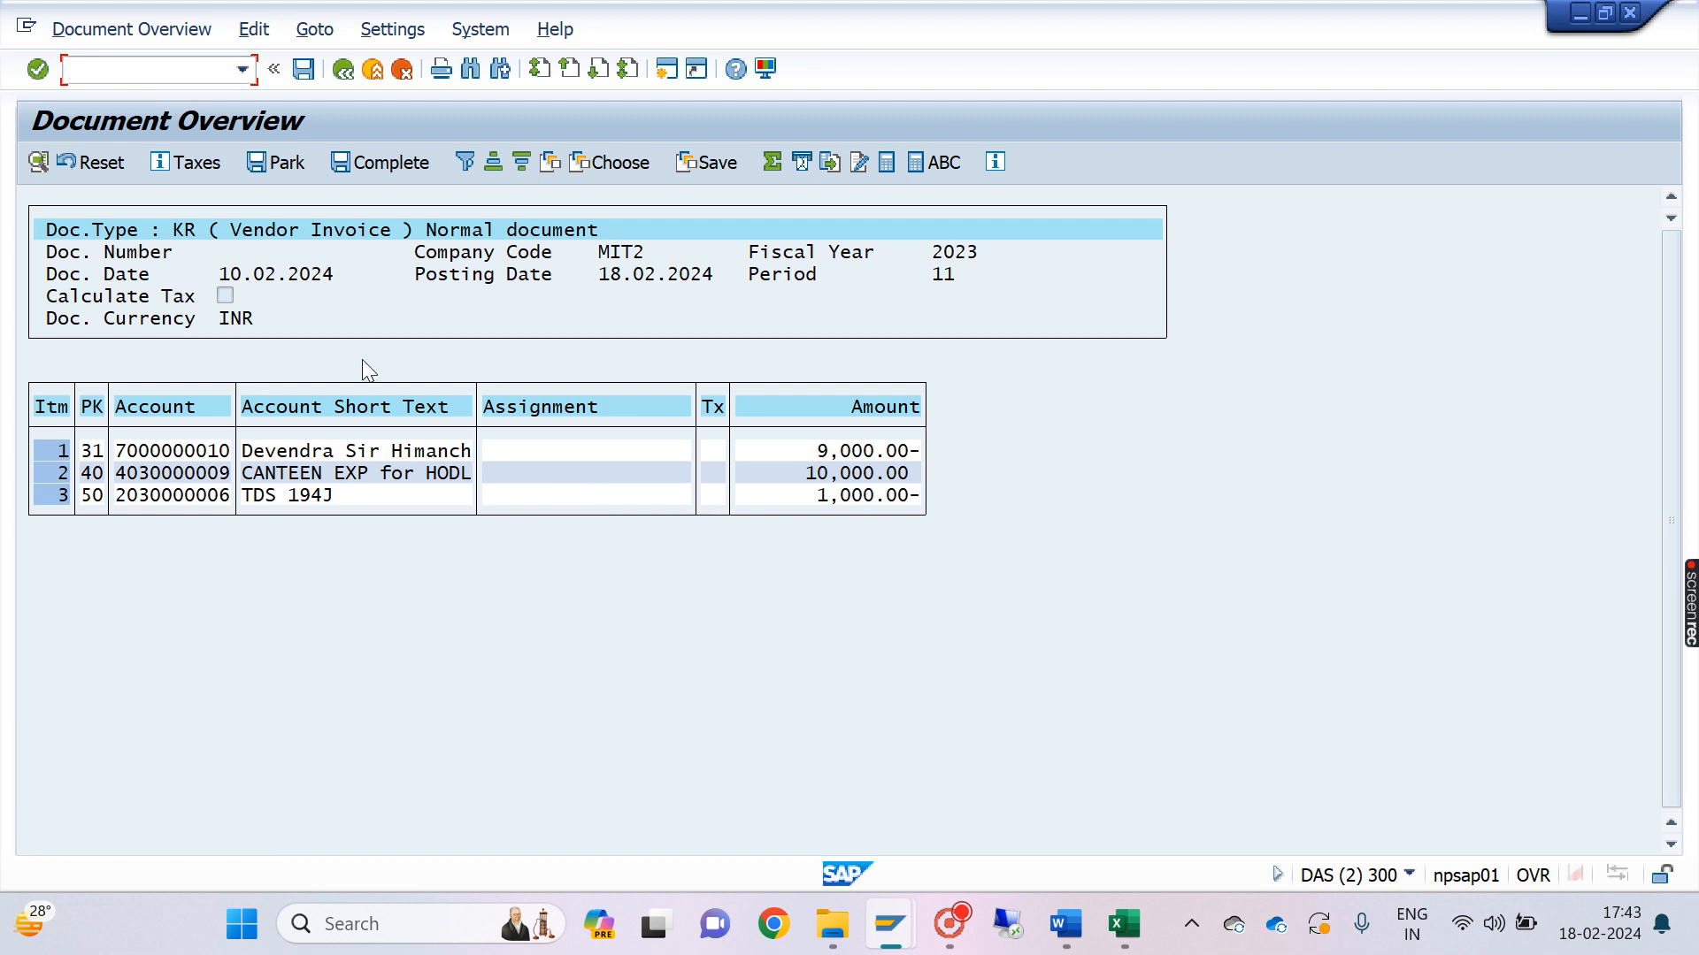
left_click(306, 68)
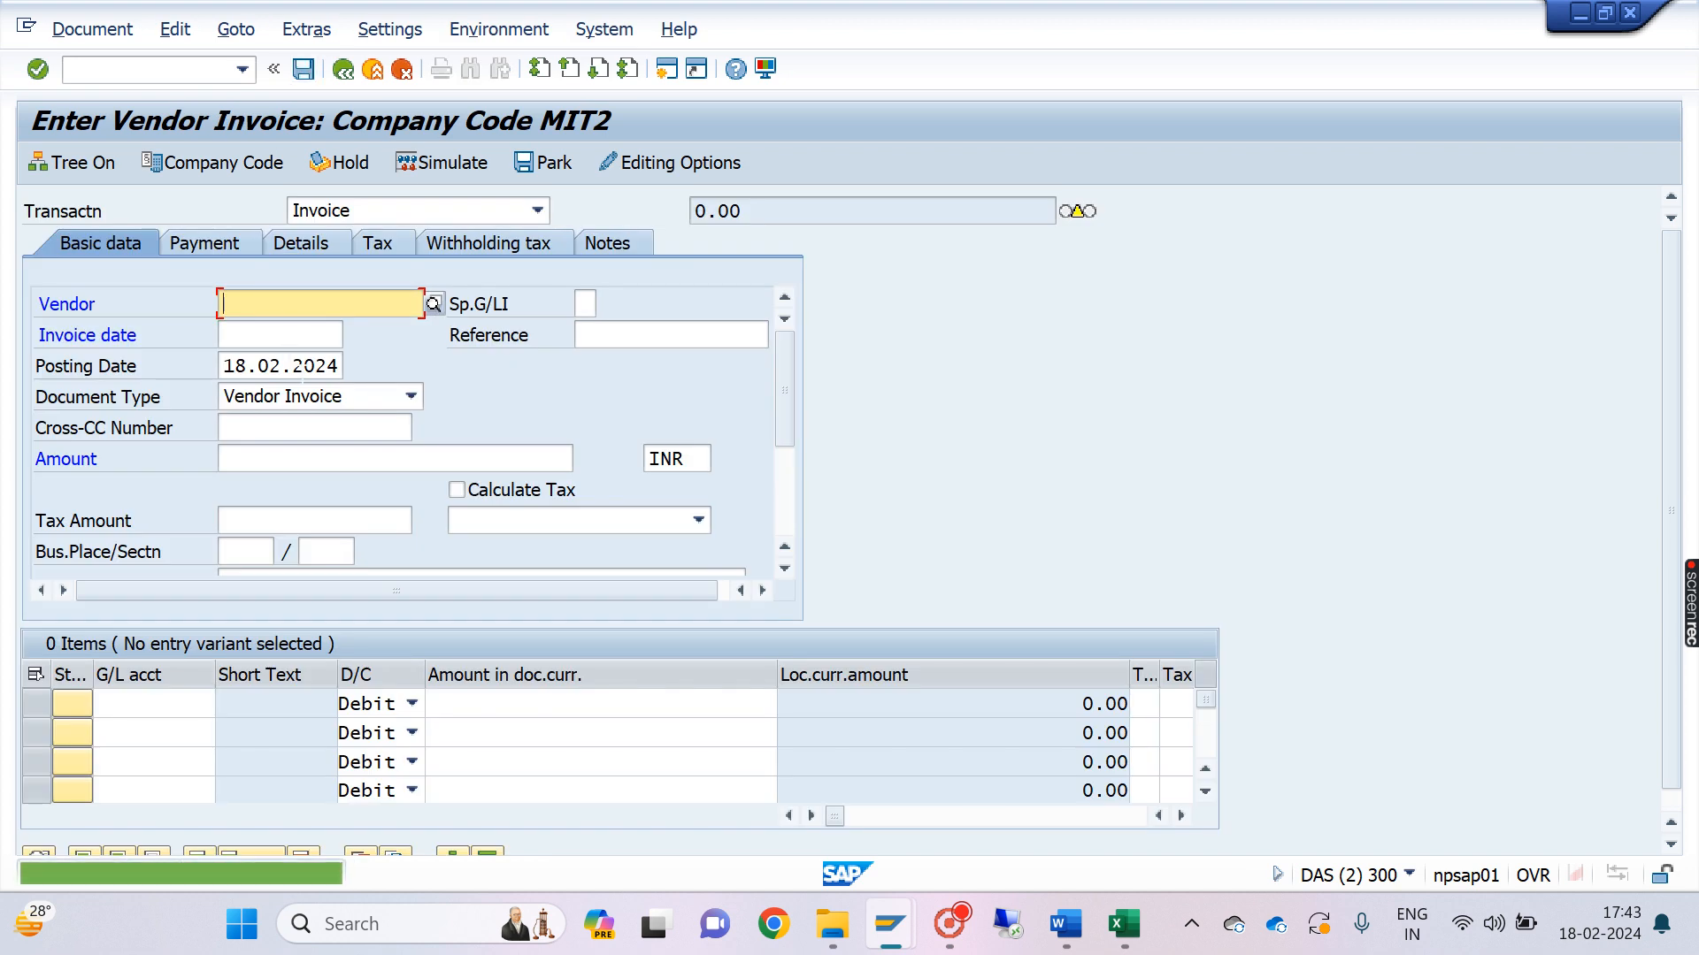
Step: Start a fresh FB60 vendor invoice and fill in the same vendor's number, invoice date 10.02.2024 and amount 10000 INR
left_click(75, 69)
type("/nFB60")
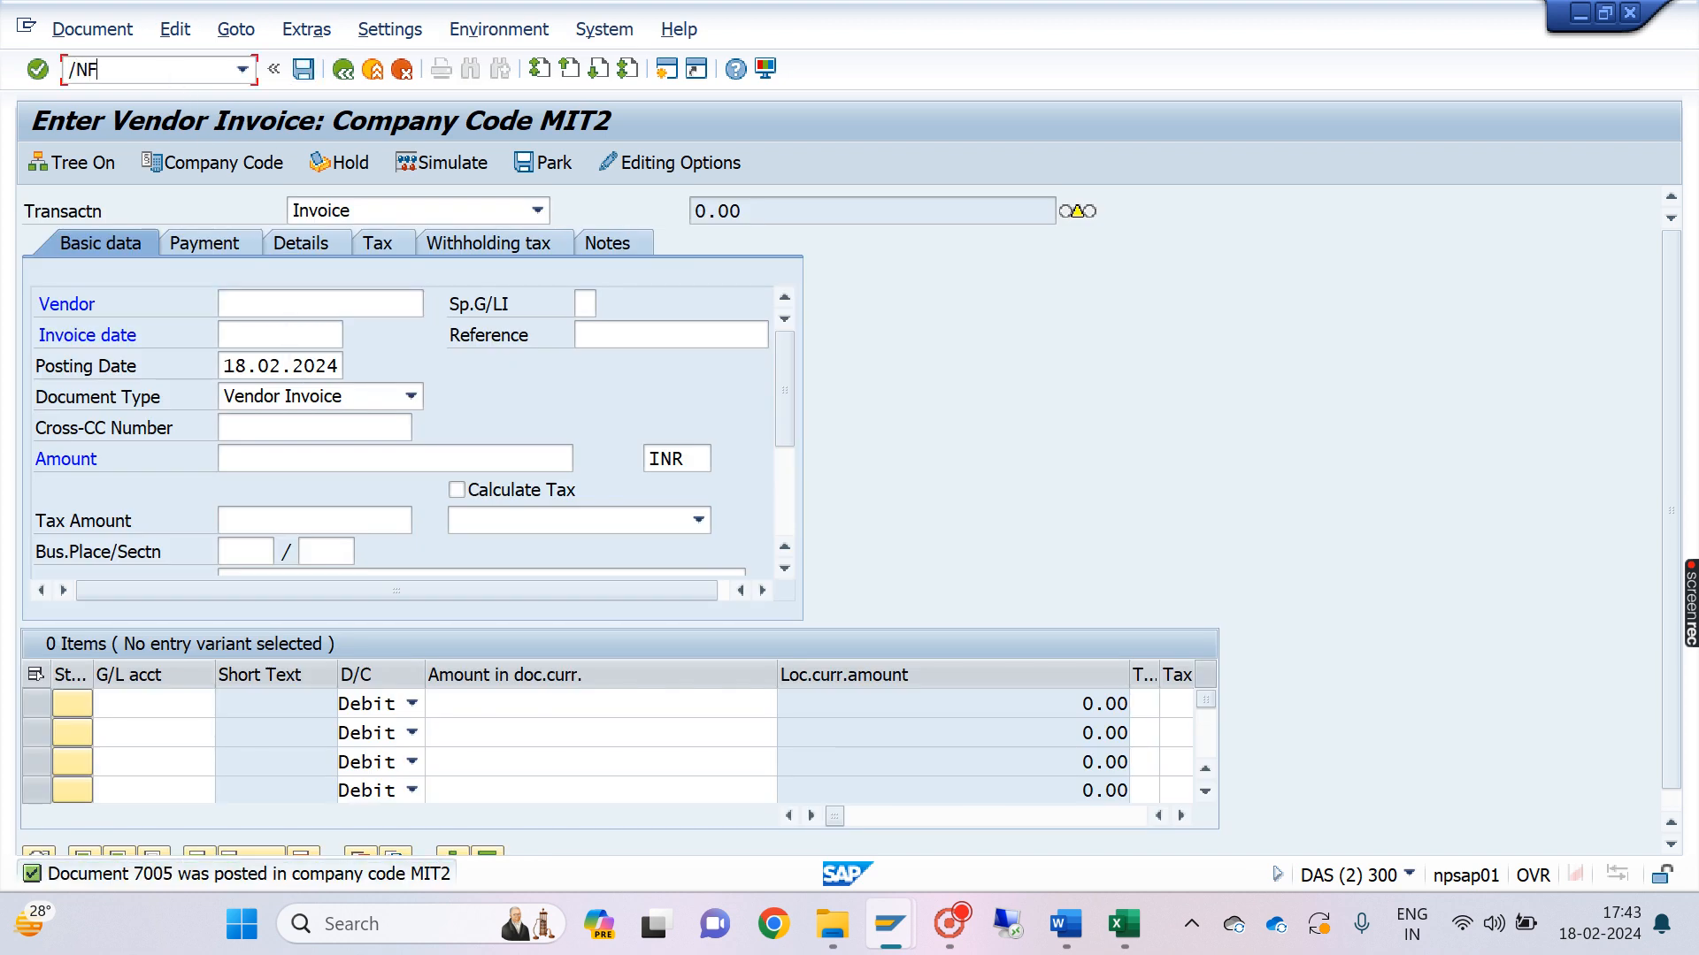
key("Return")
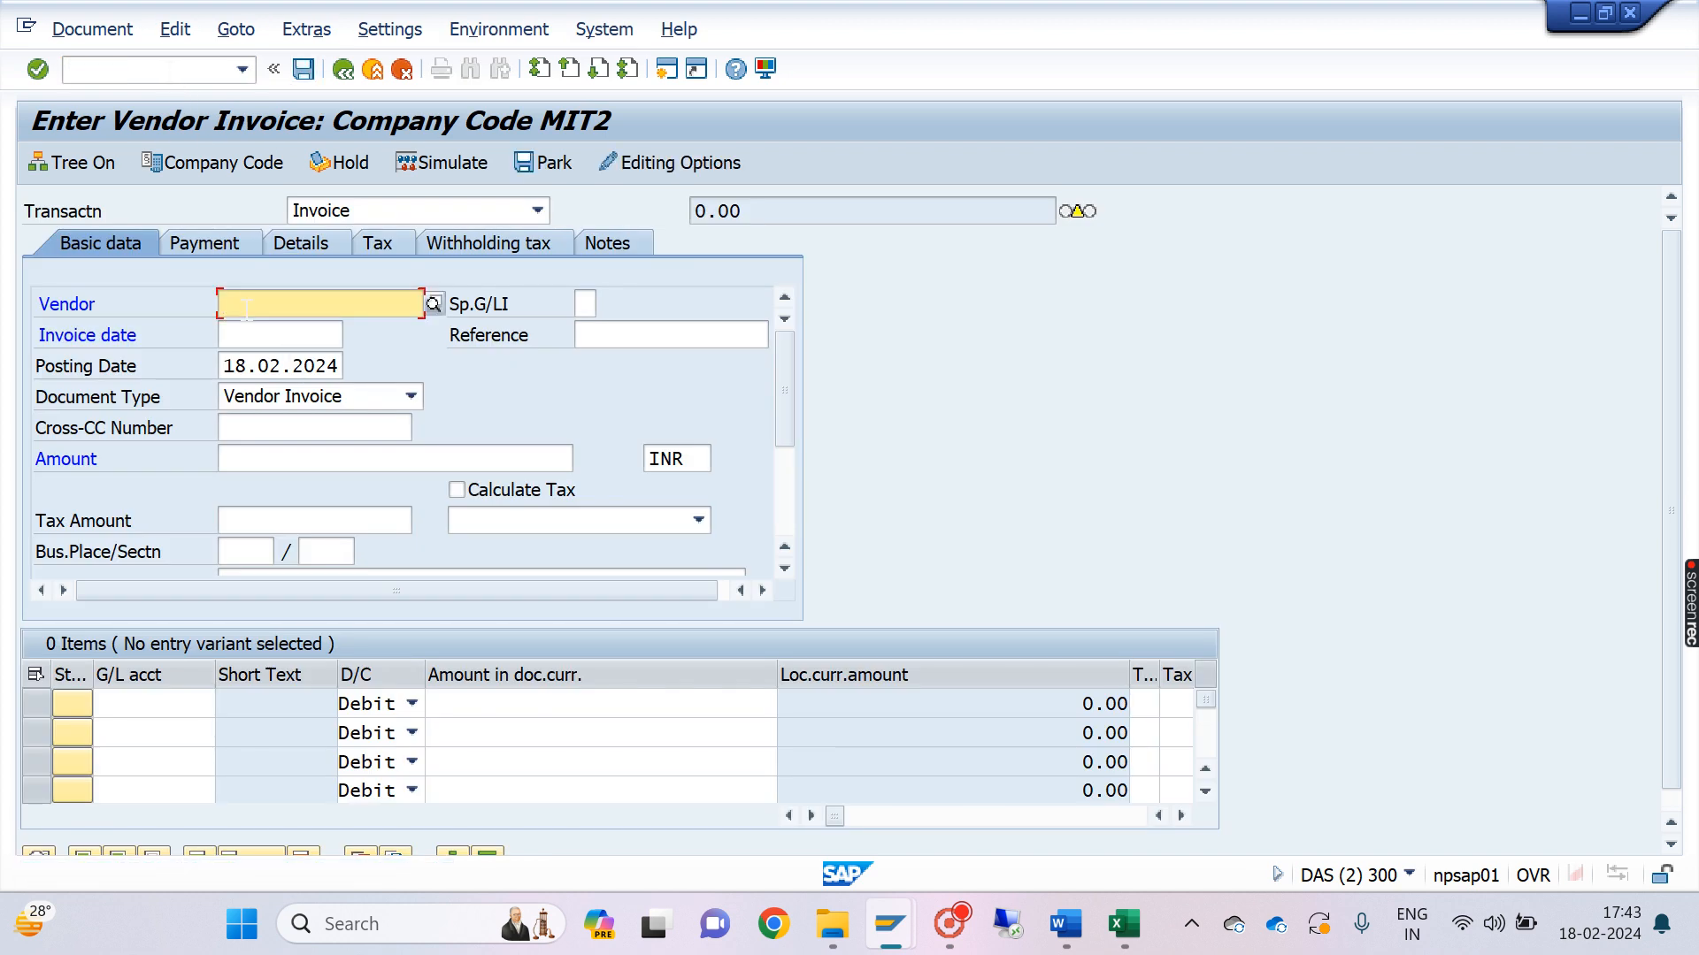
left_click(278, 303)
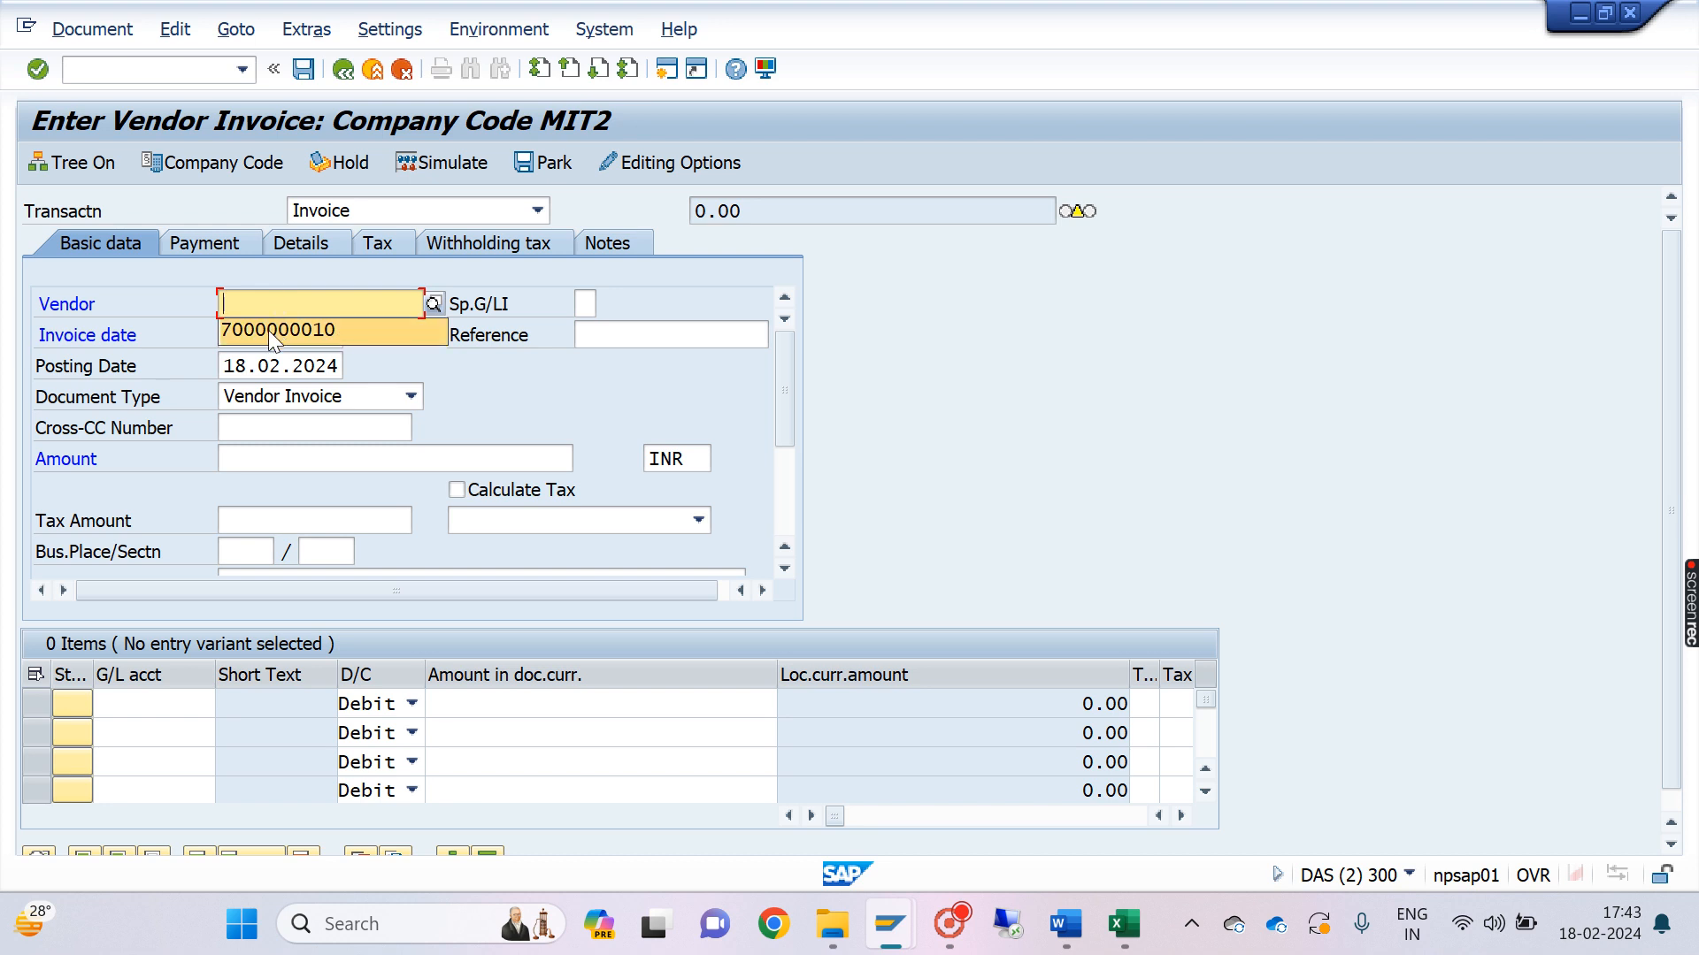
left_click(268, 331)
left_click(262, 336)
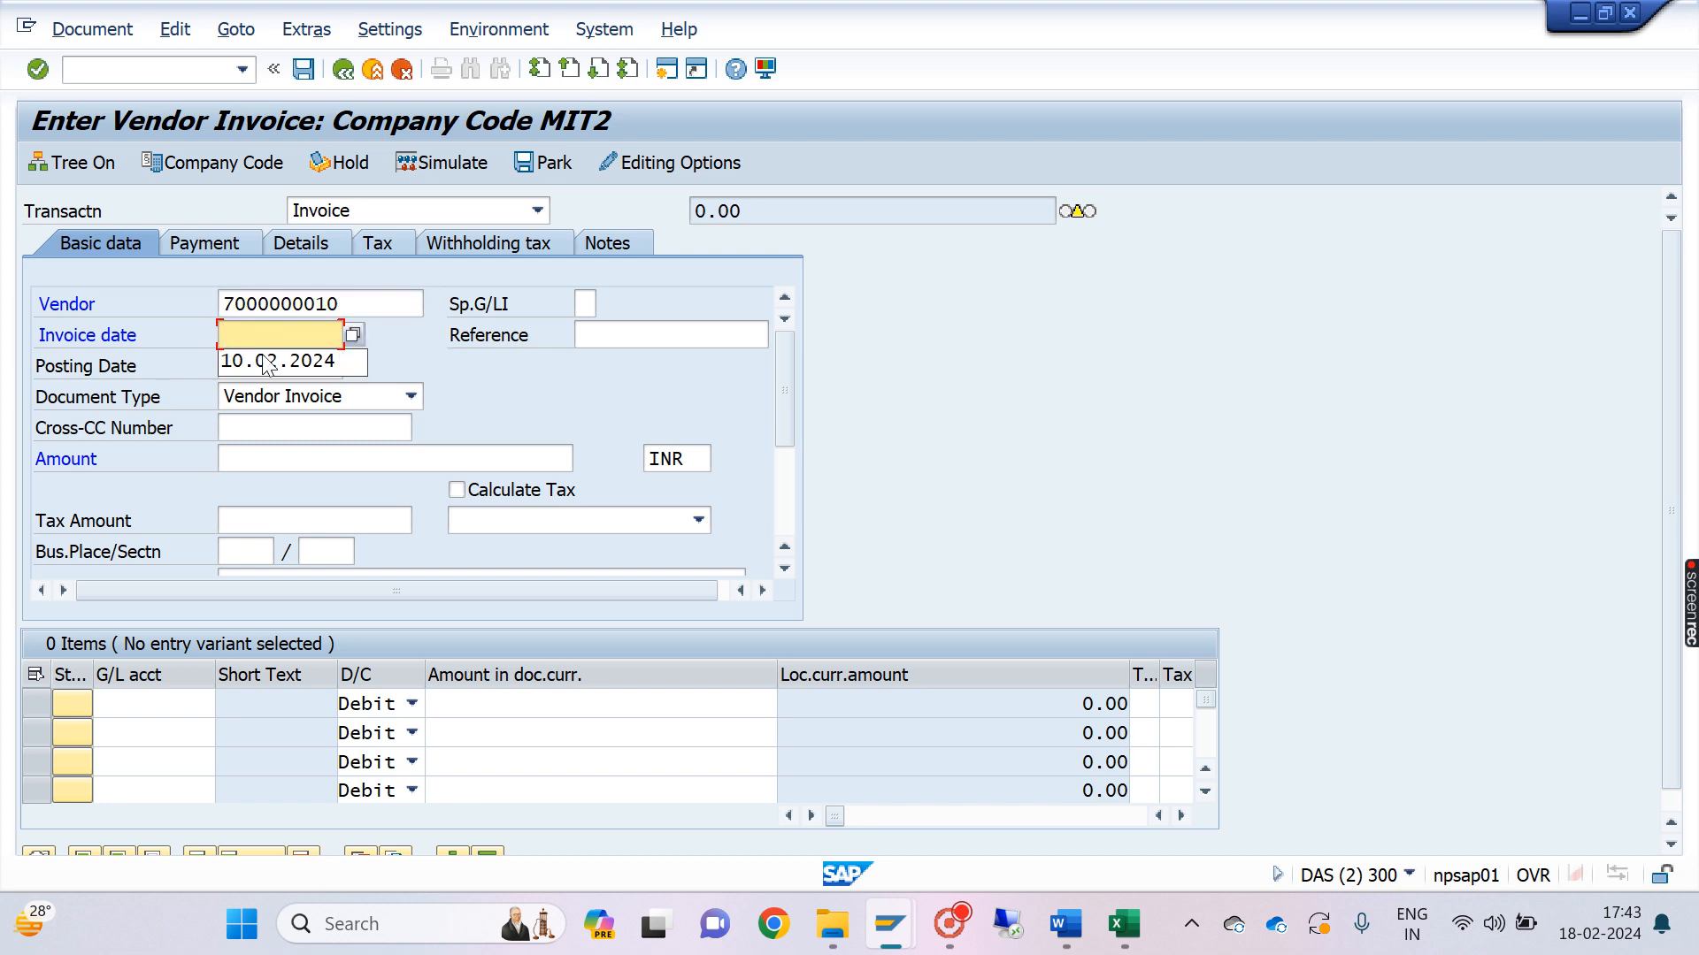
left_click(270, 360)
left_click(257, 459)
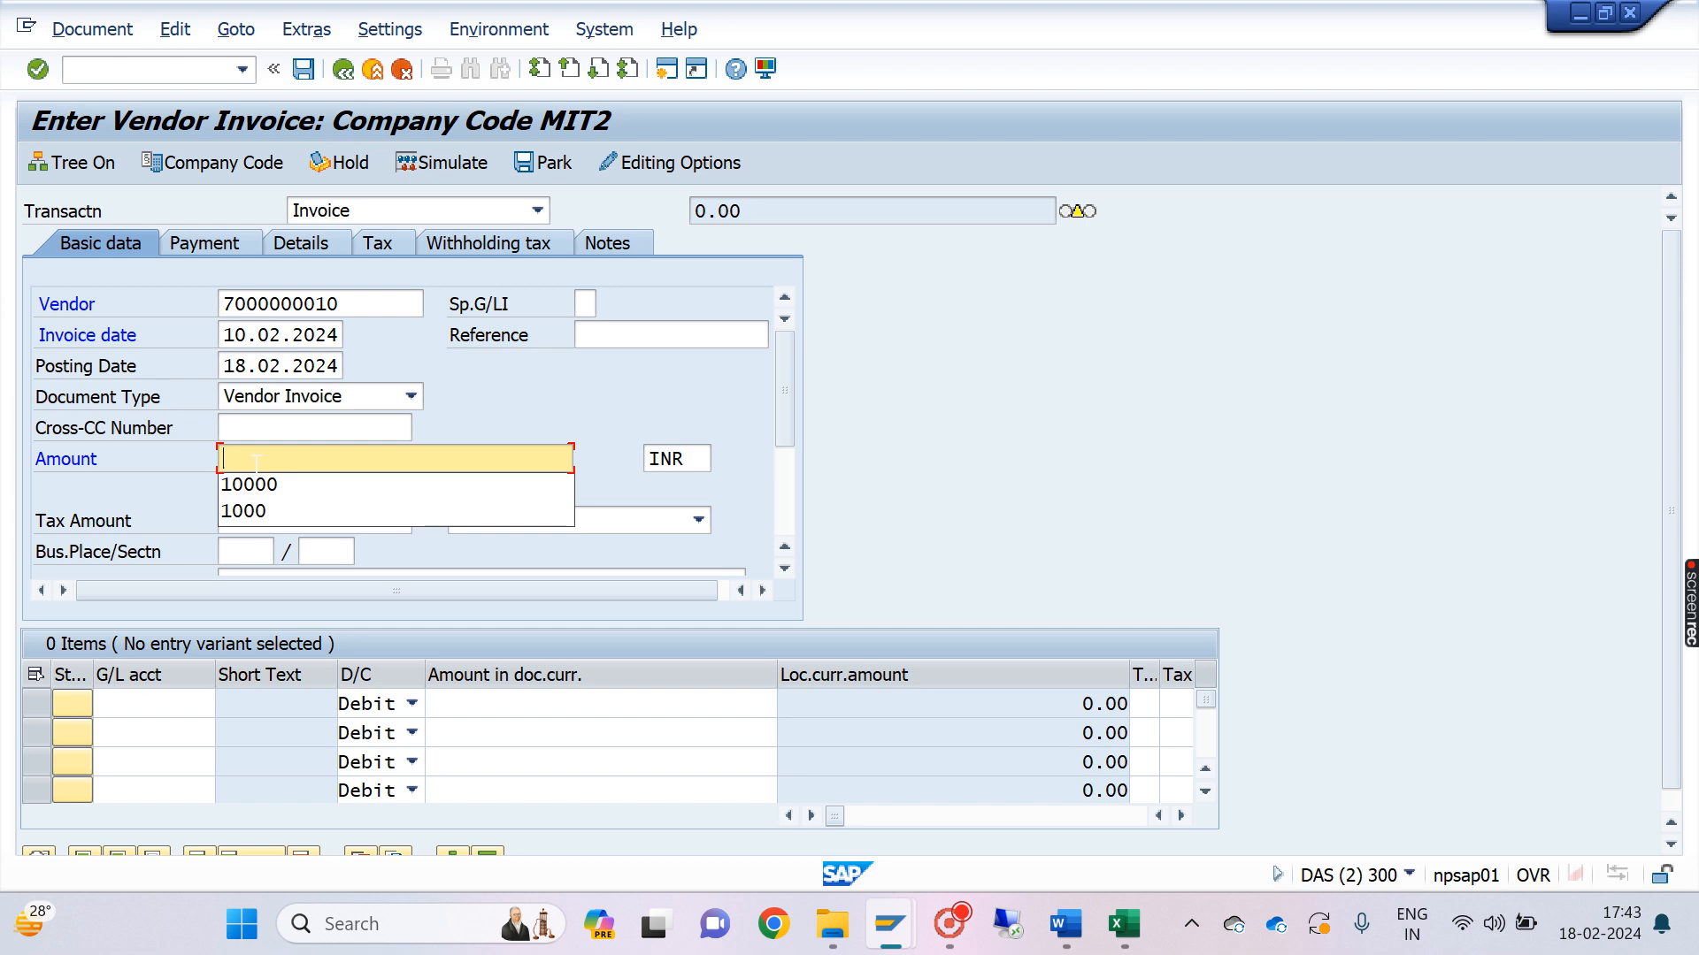
left_click(237, 484)
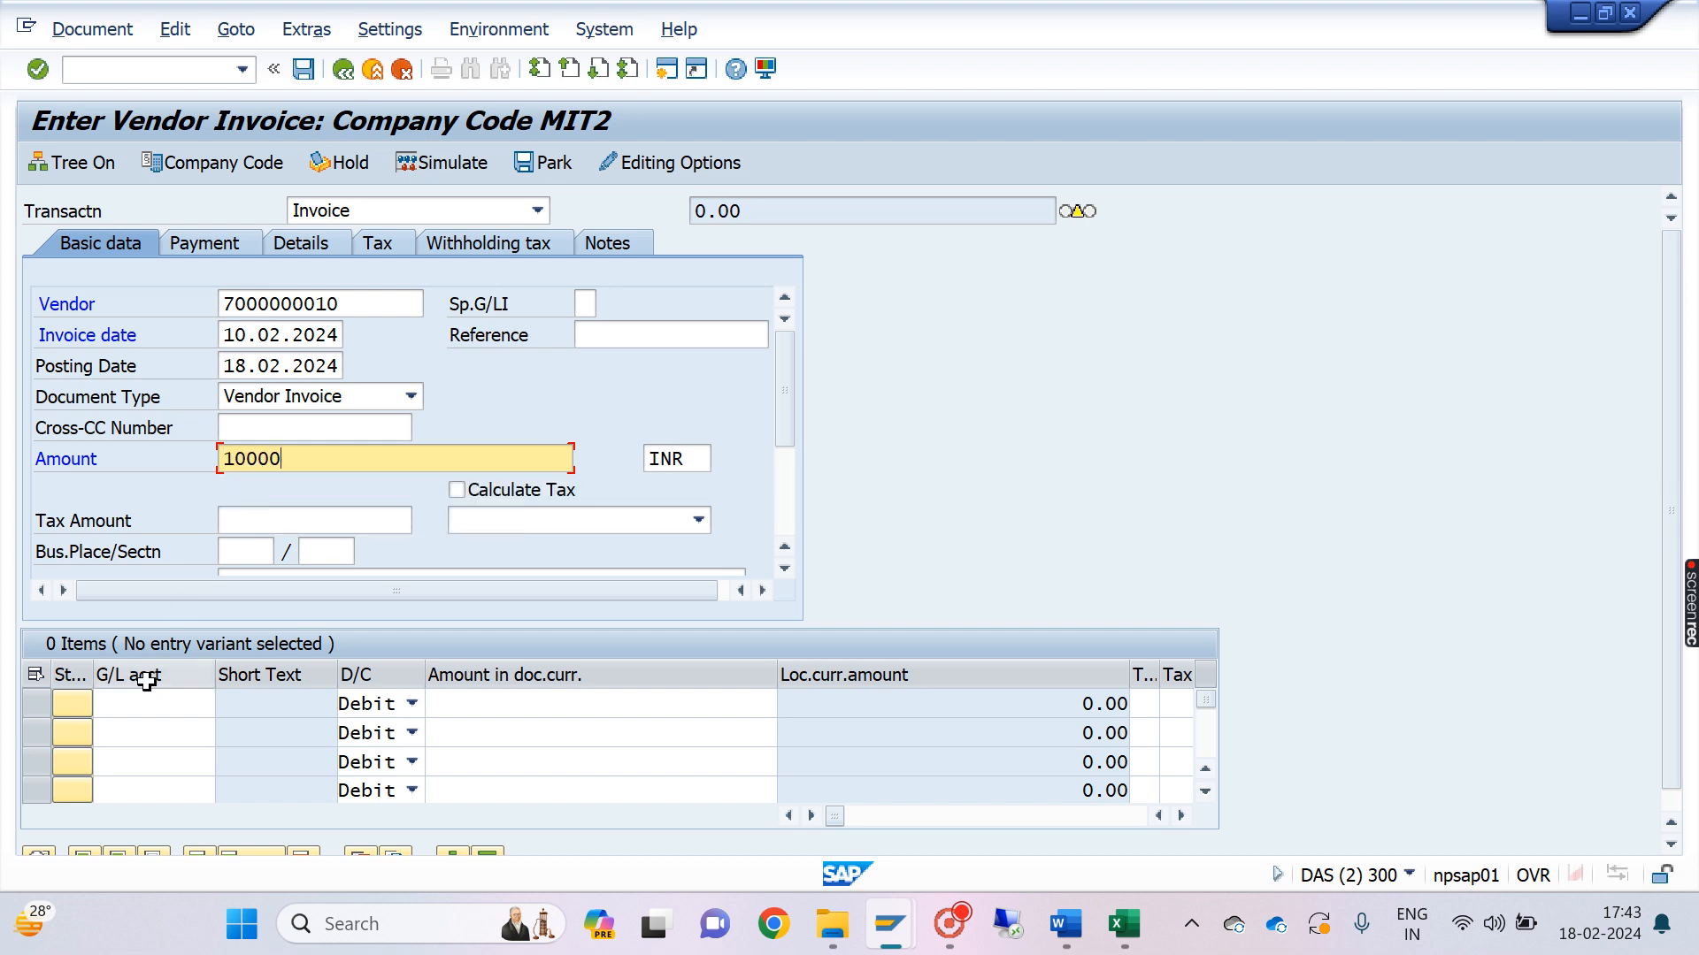
Step: Add a debit line item of 10000 to the canteen expense G/L account
left_click(122, 705)
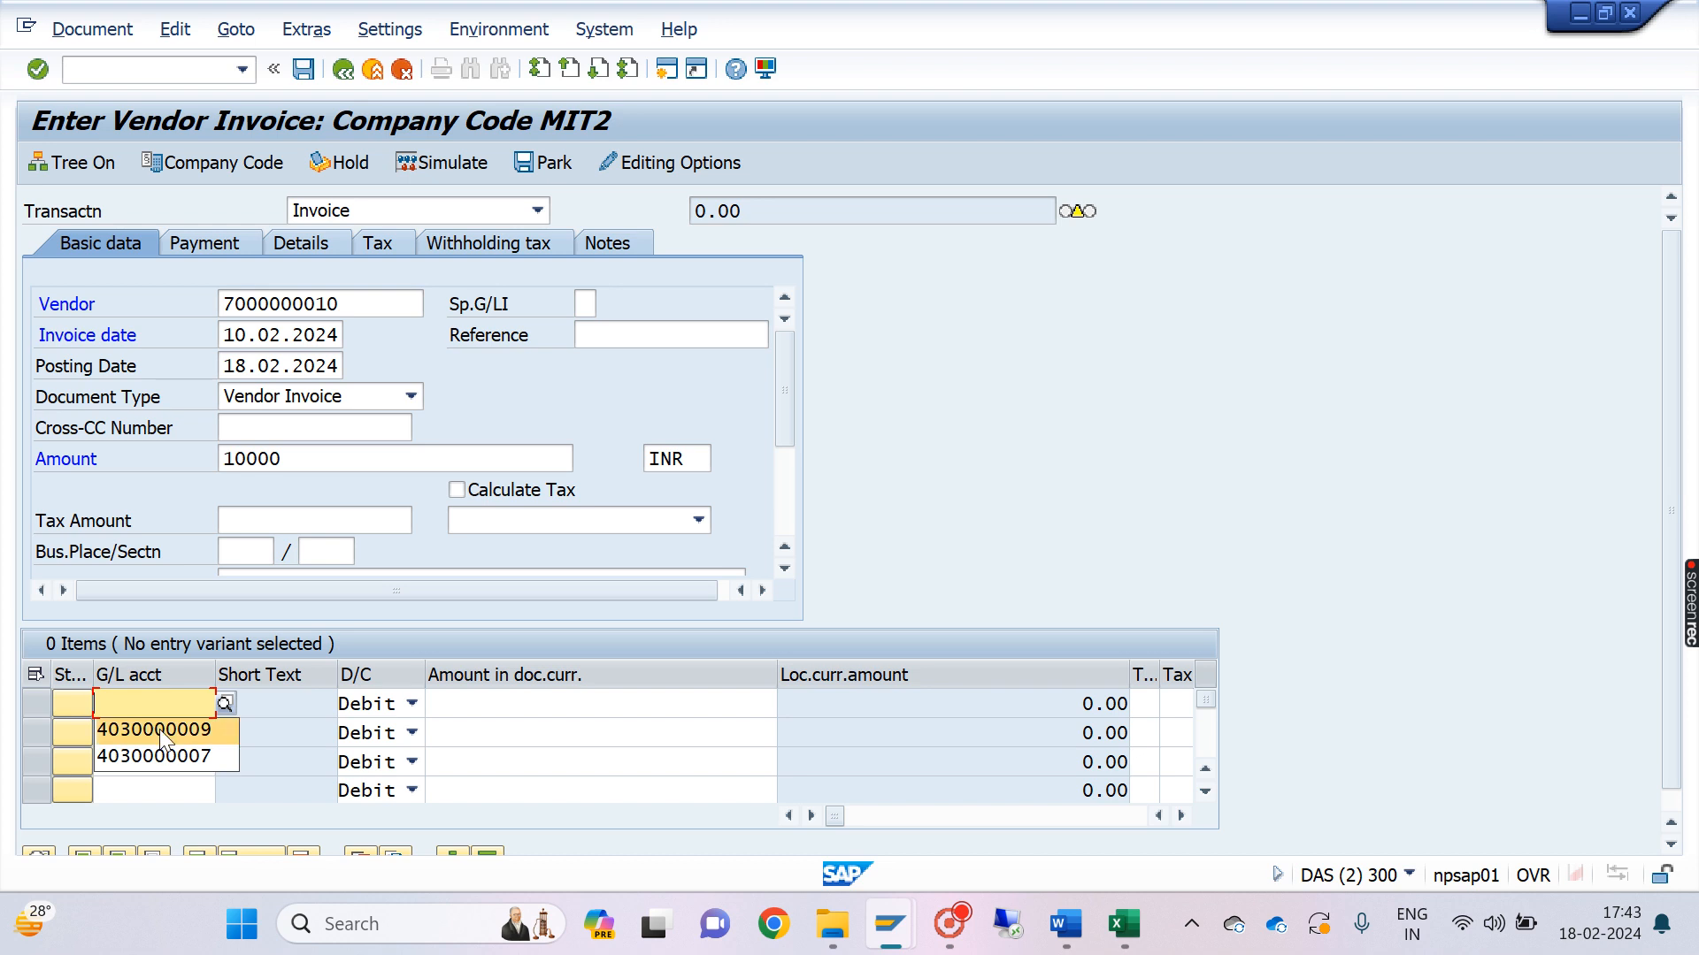
left_click(159, 731)
left_click(721, 705)
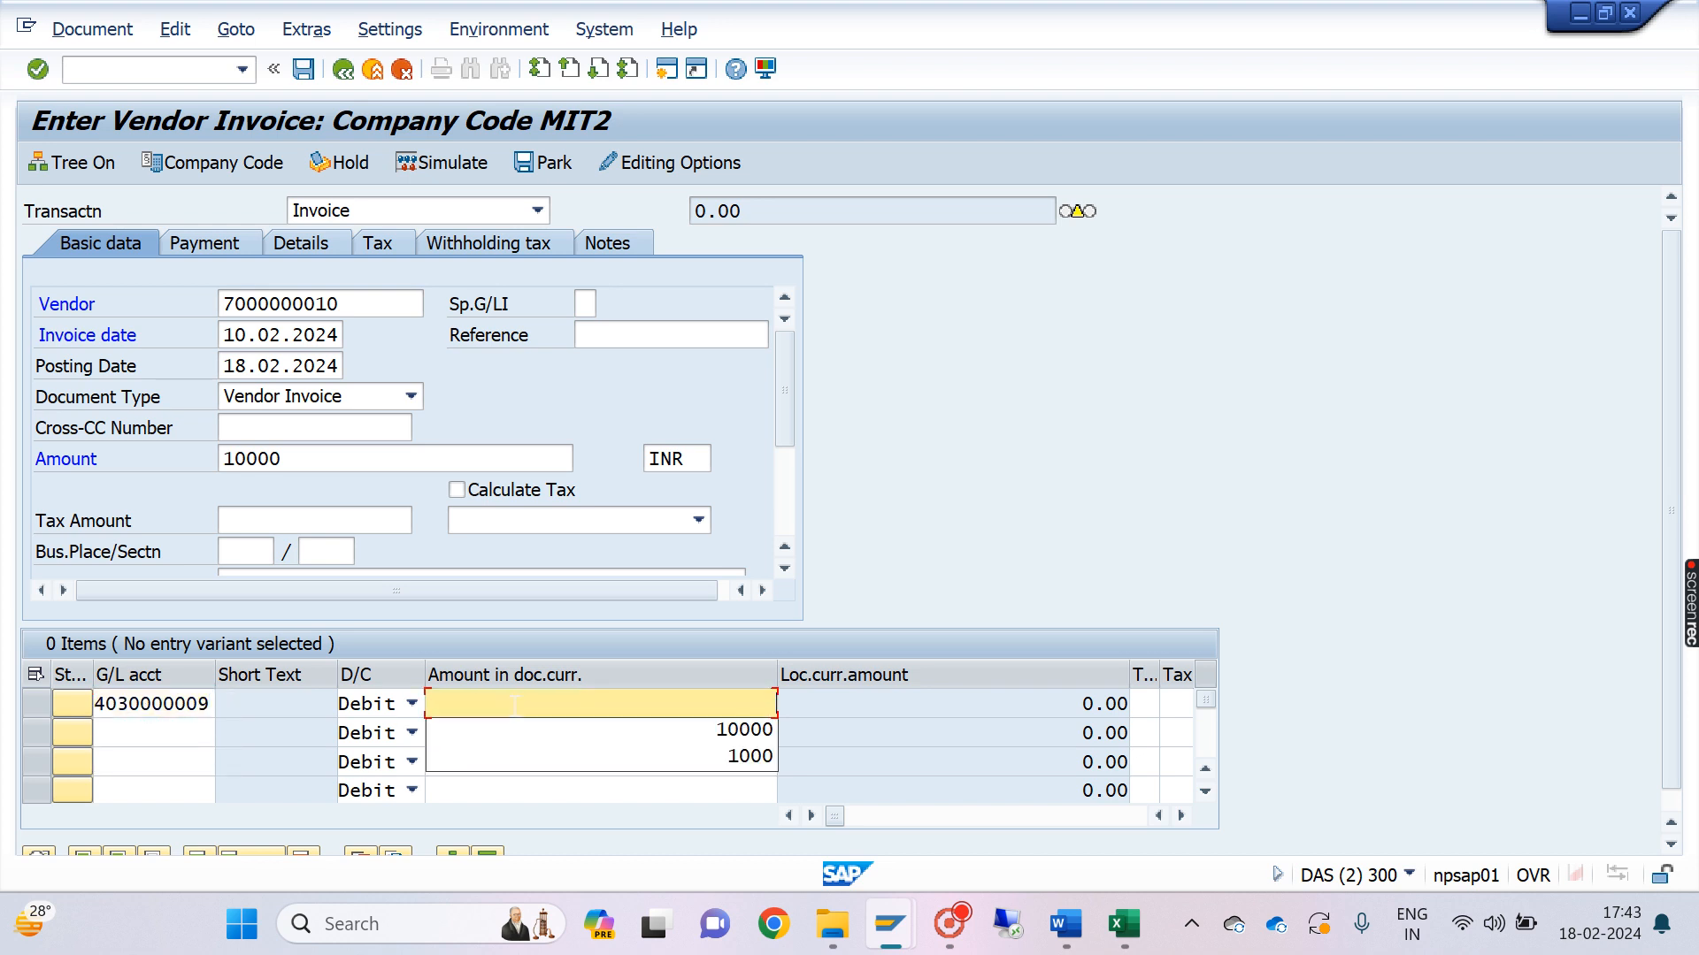
left_click(725, 734)
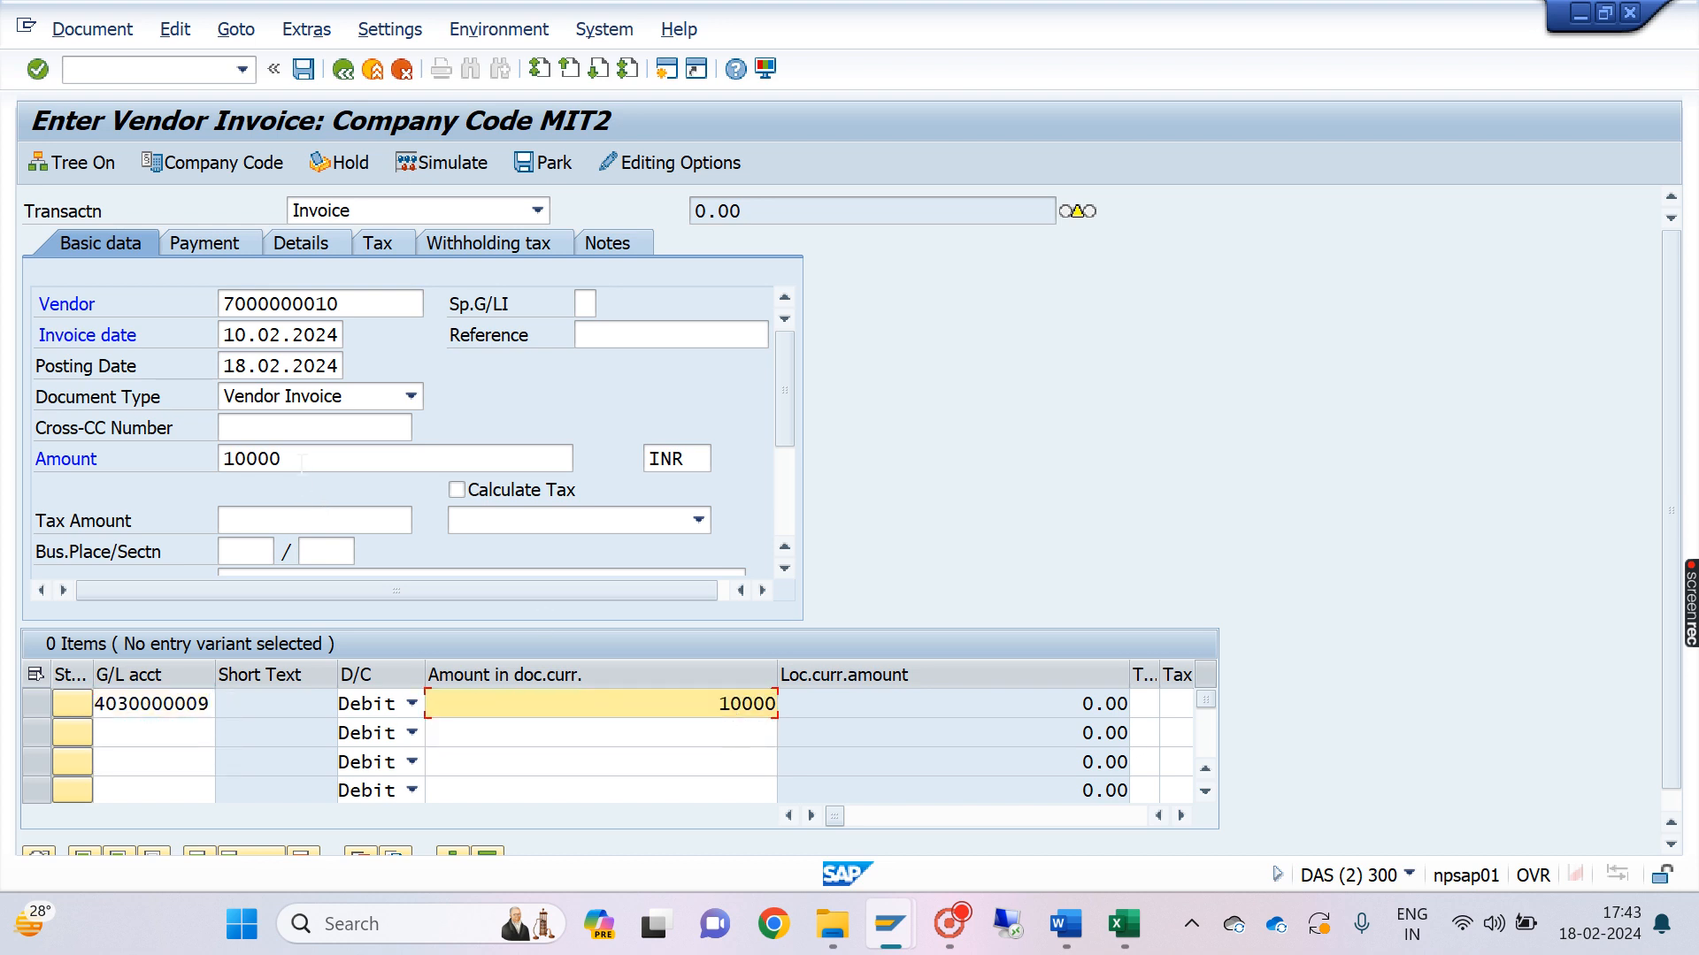
Step: Set both the business place and the section of the invoice to UK01
left_click(302, 462)
left_click(255, 557)
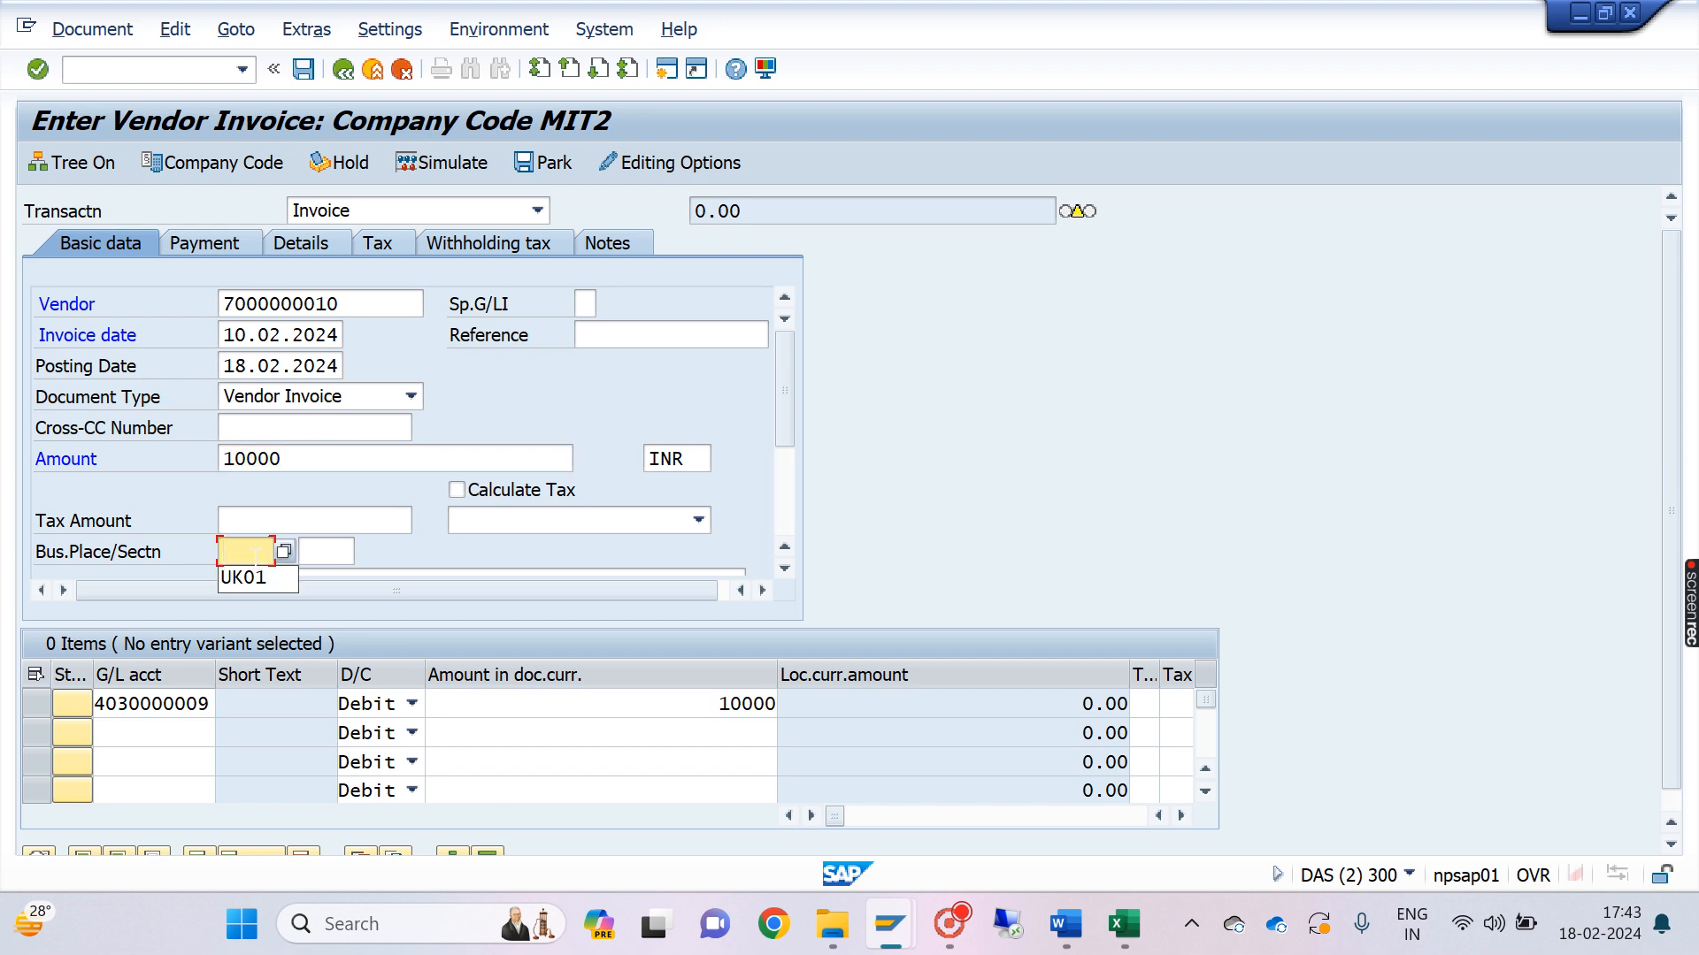
left_click(227, 586)
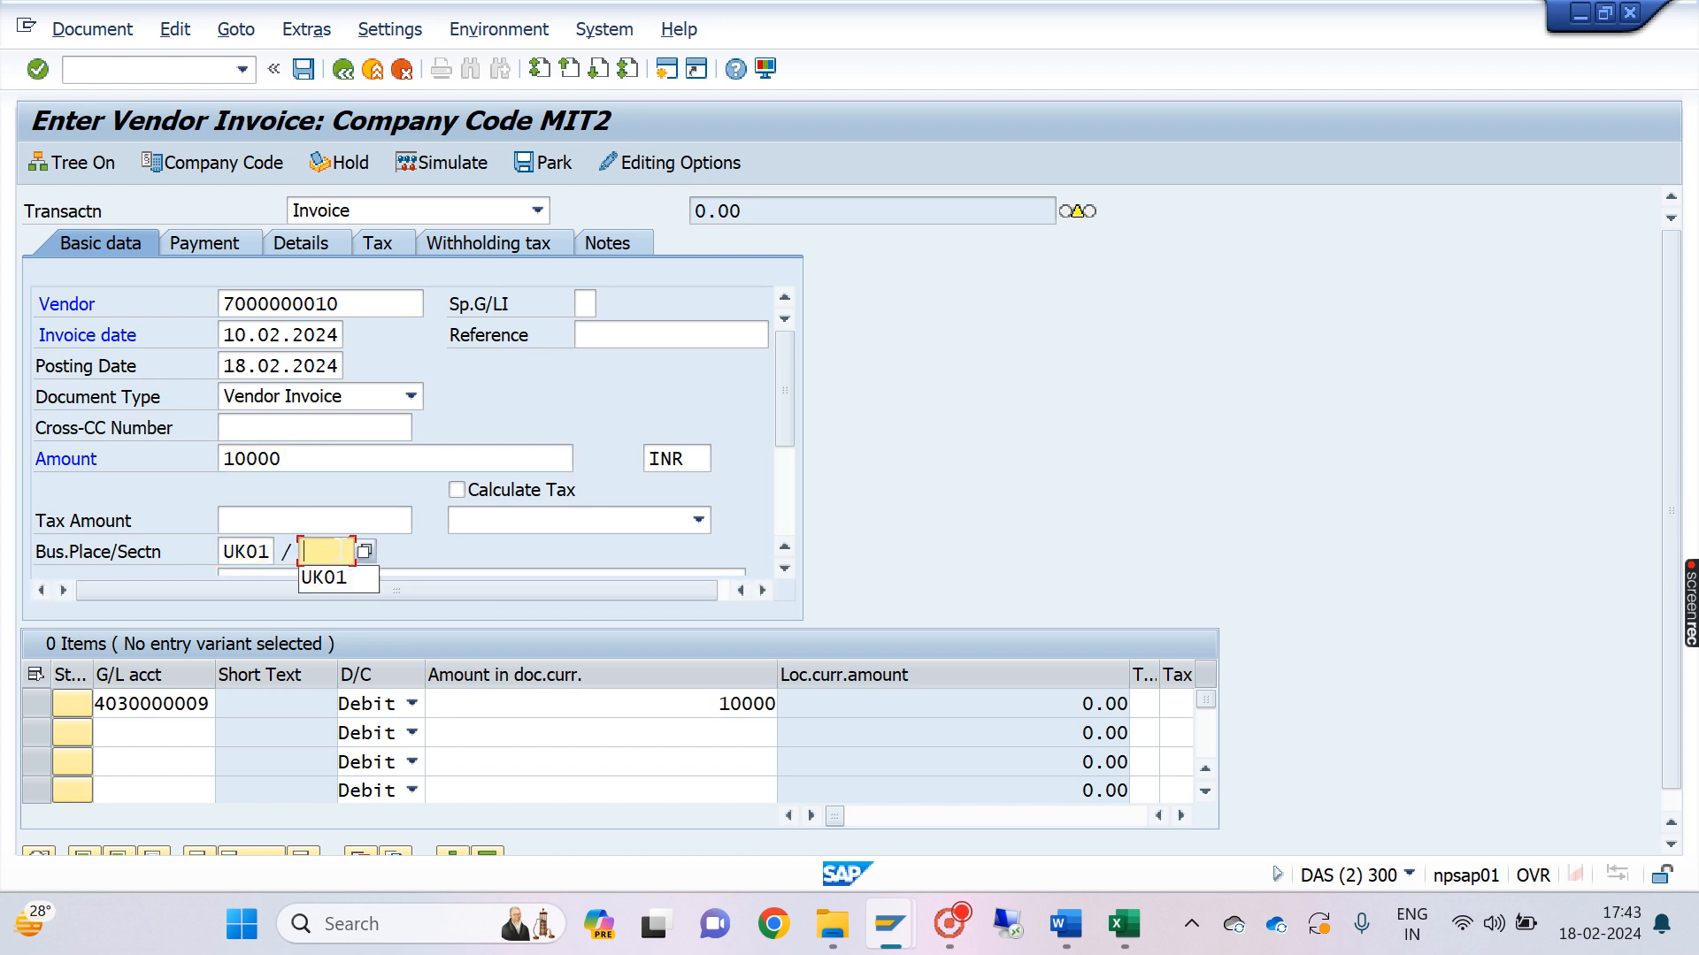
left_click(321, 586)
left_click(321, 462)
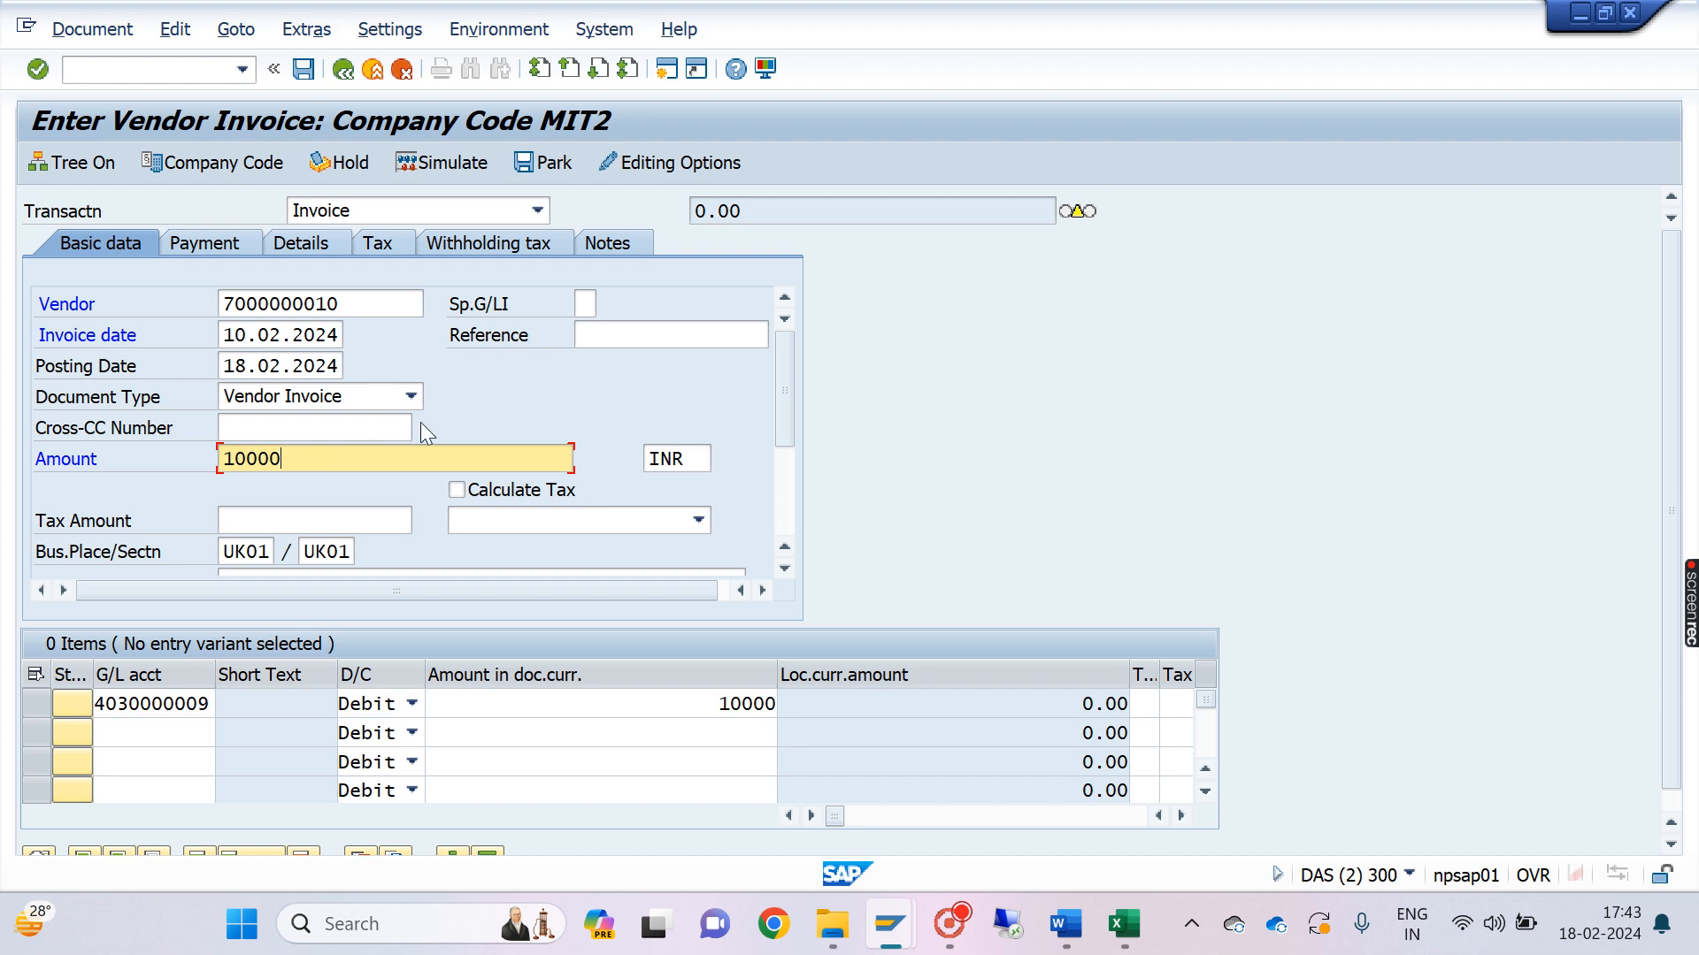
Step: Clear withholding tax code P1 from the second withholding tax row of the invoice
left_click(497, 236)
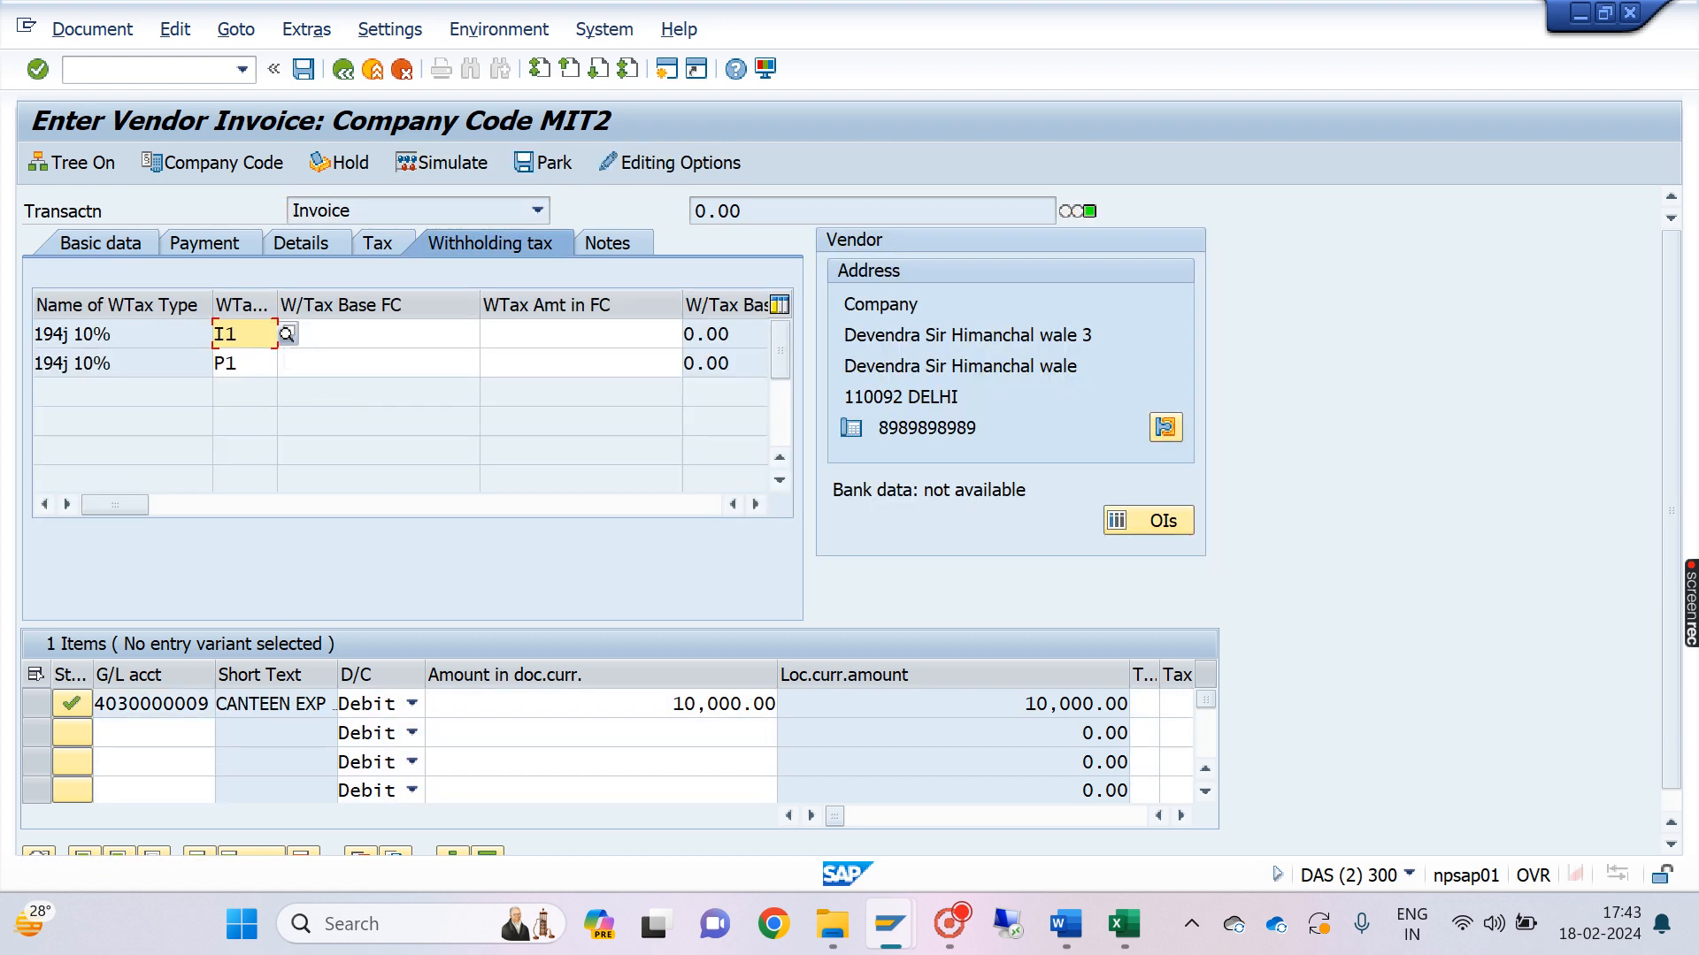
left_click(252, 362)
key("BackSpace")
key("BackSpace")
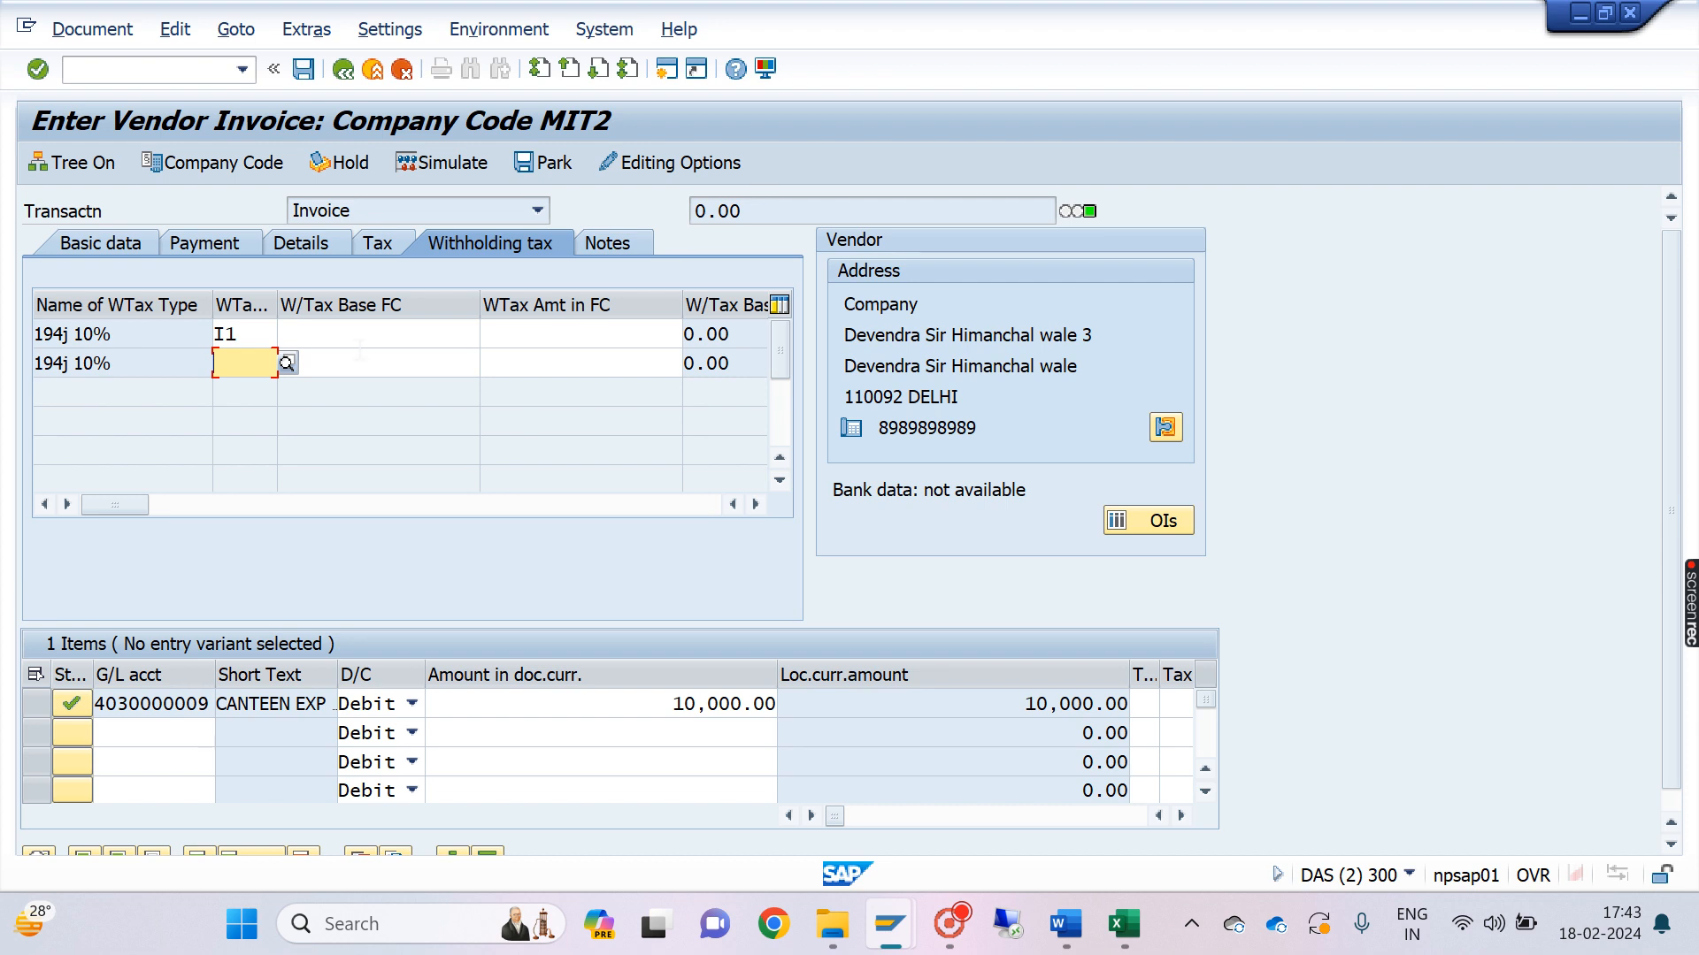
Step: Enter a withholding tax base of 15000 for the row with tax code I1
left_click(416, 334)
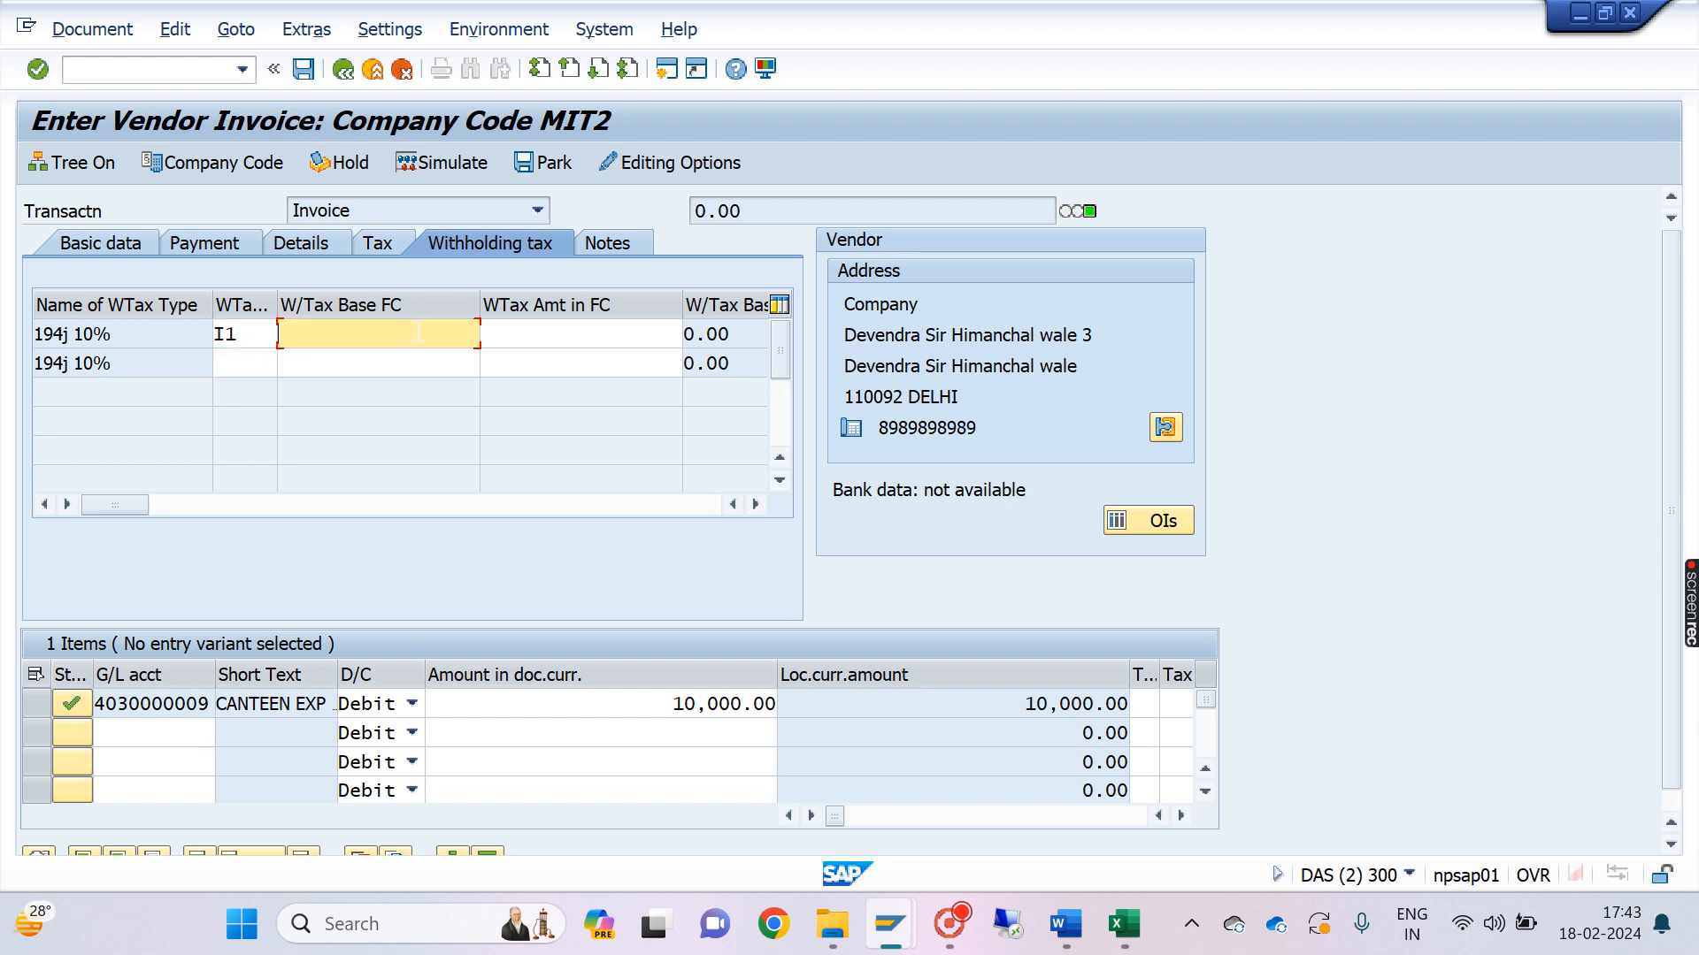
type("15000")
key("Return")
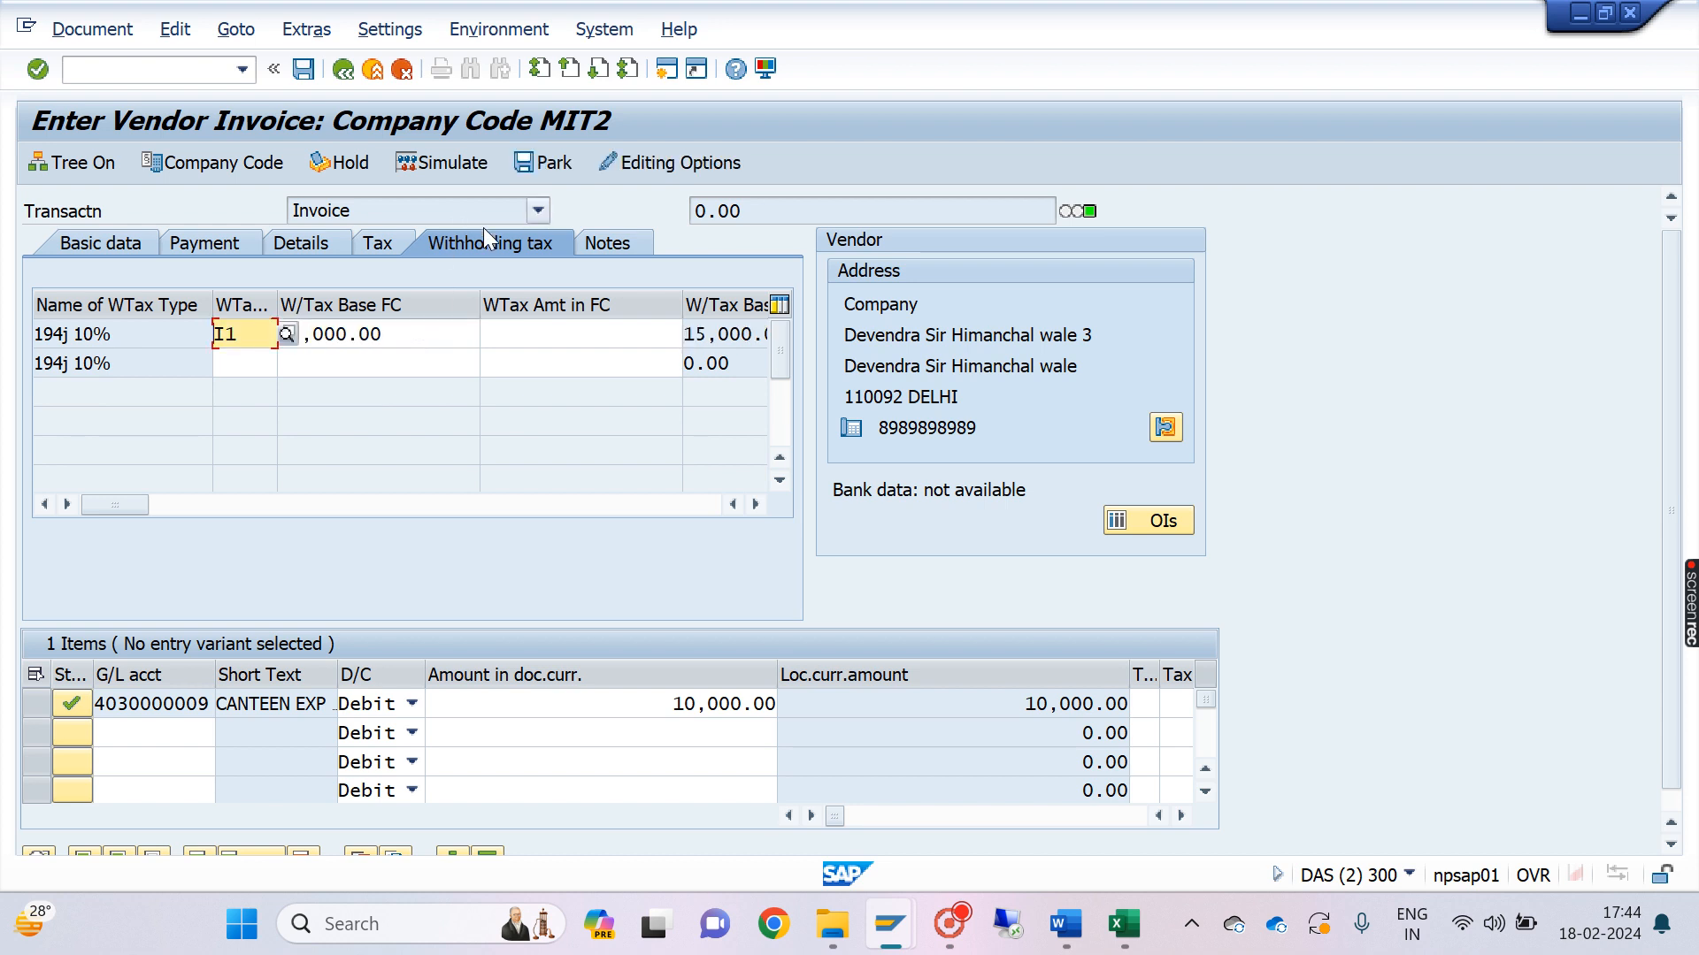
Step: Simulate the vendor invoice to check its withholding tax line, and post the document
left_click(453, 164)
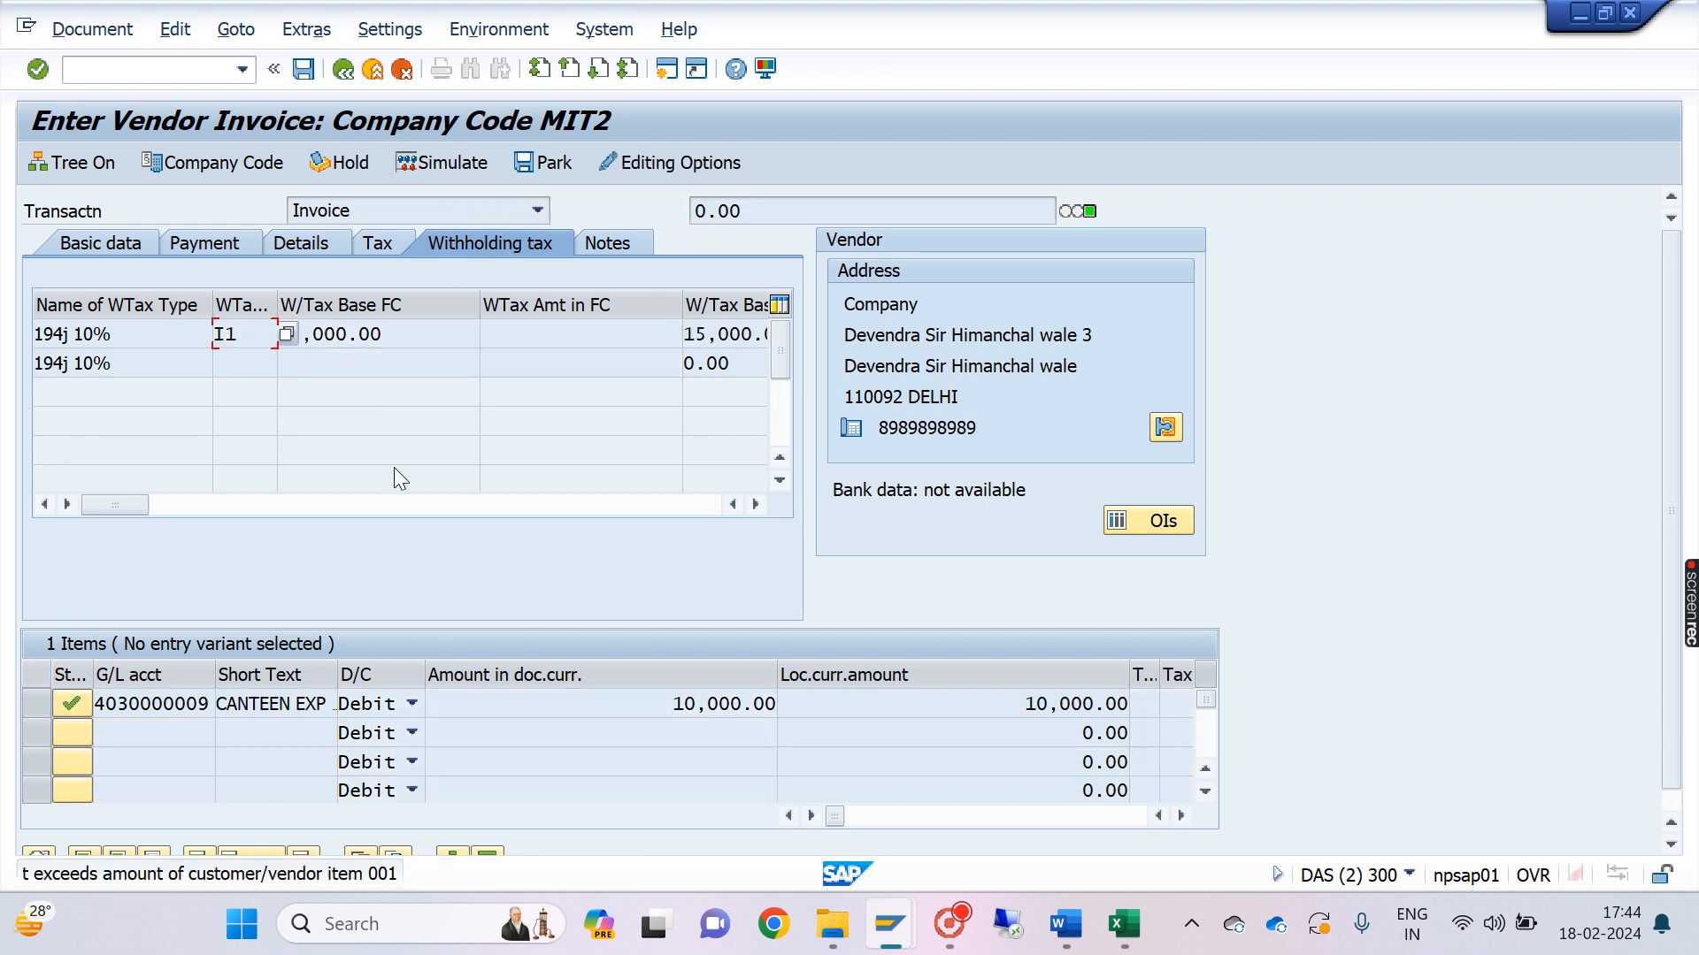
key("Return")
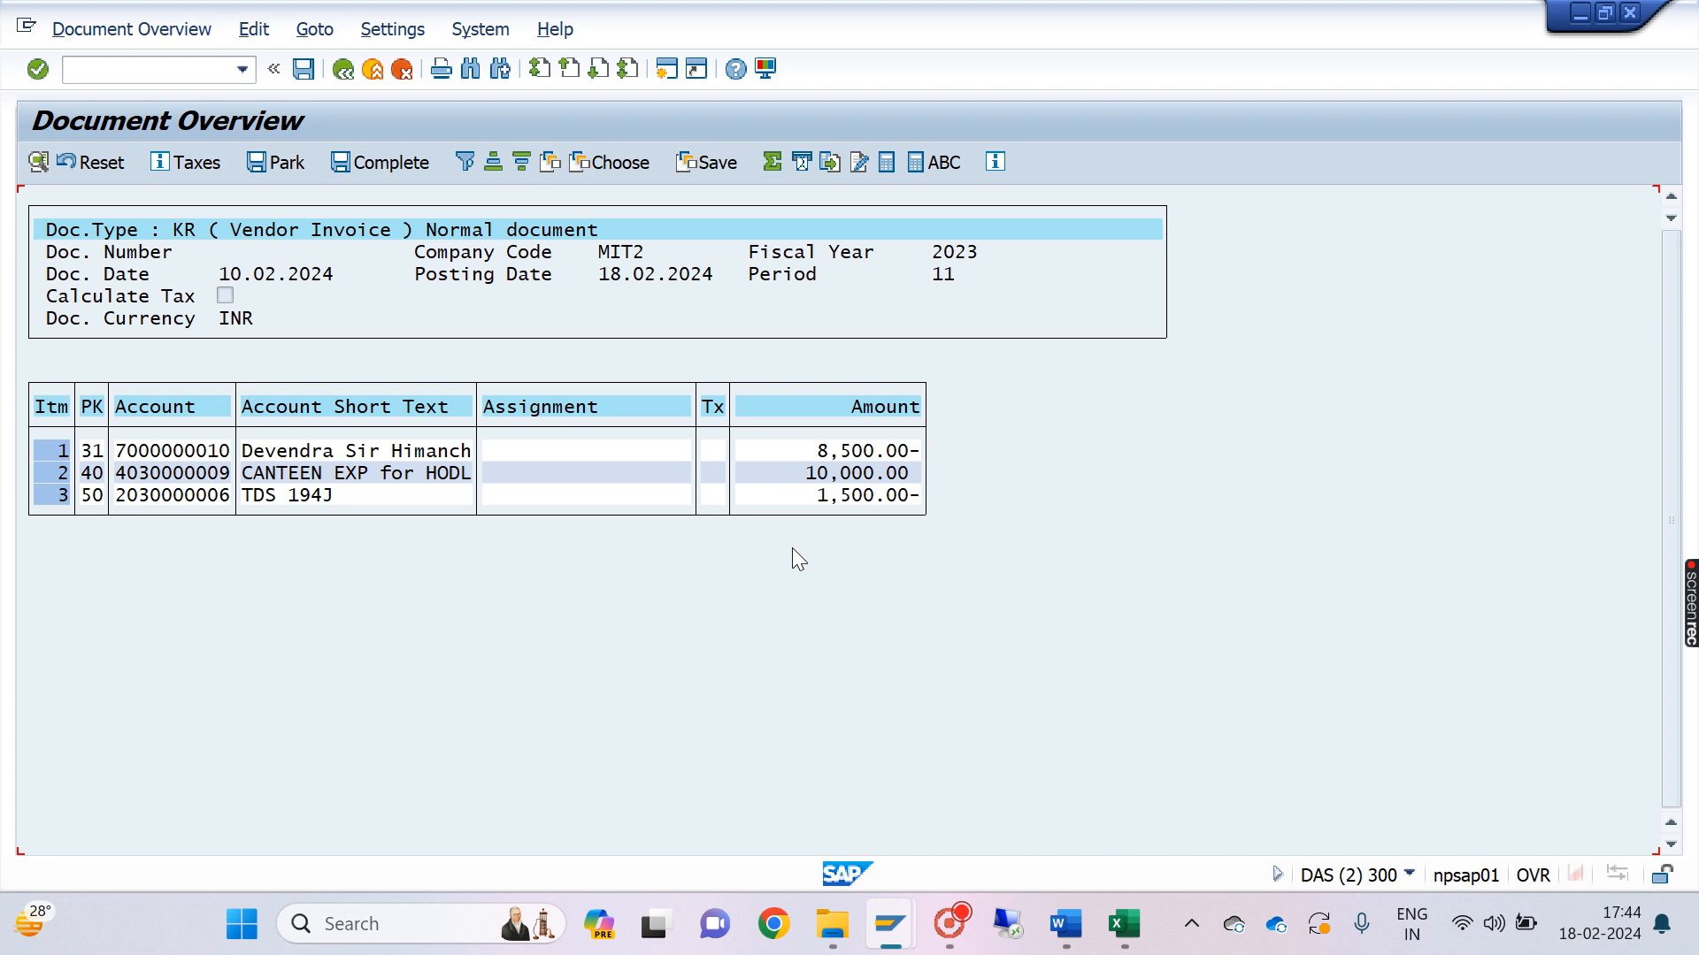
left_click(304, 70)
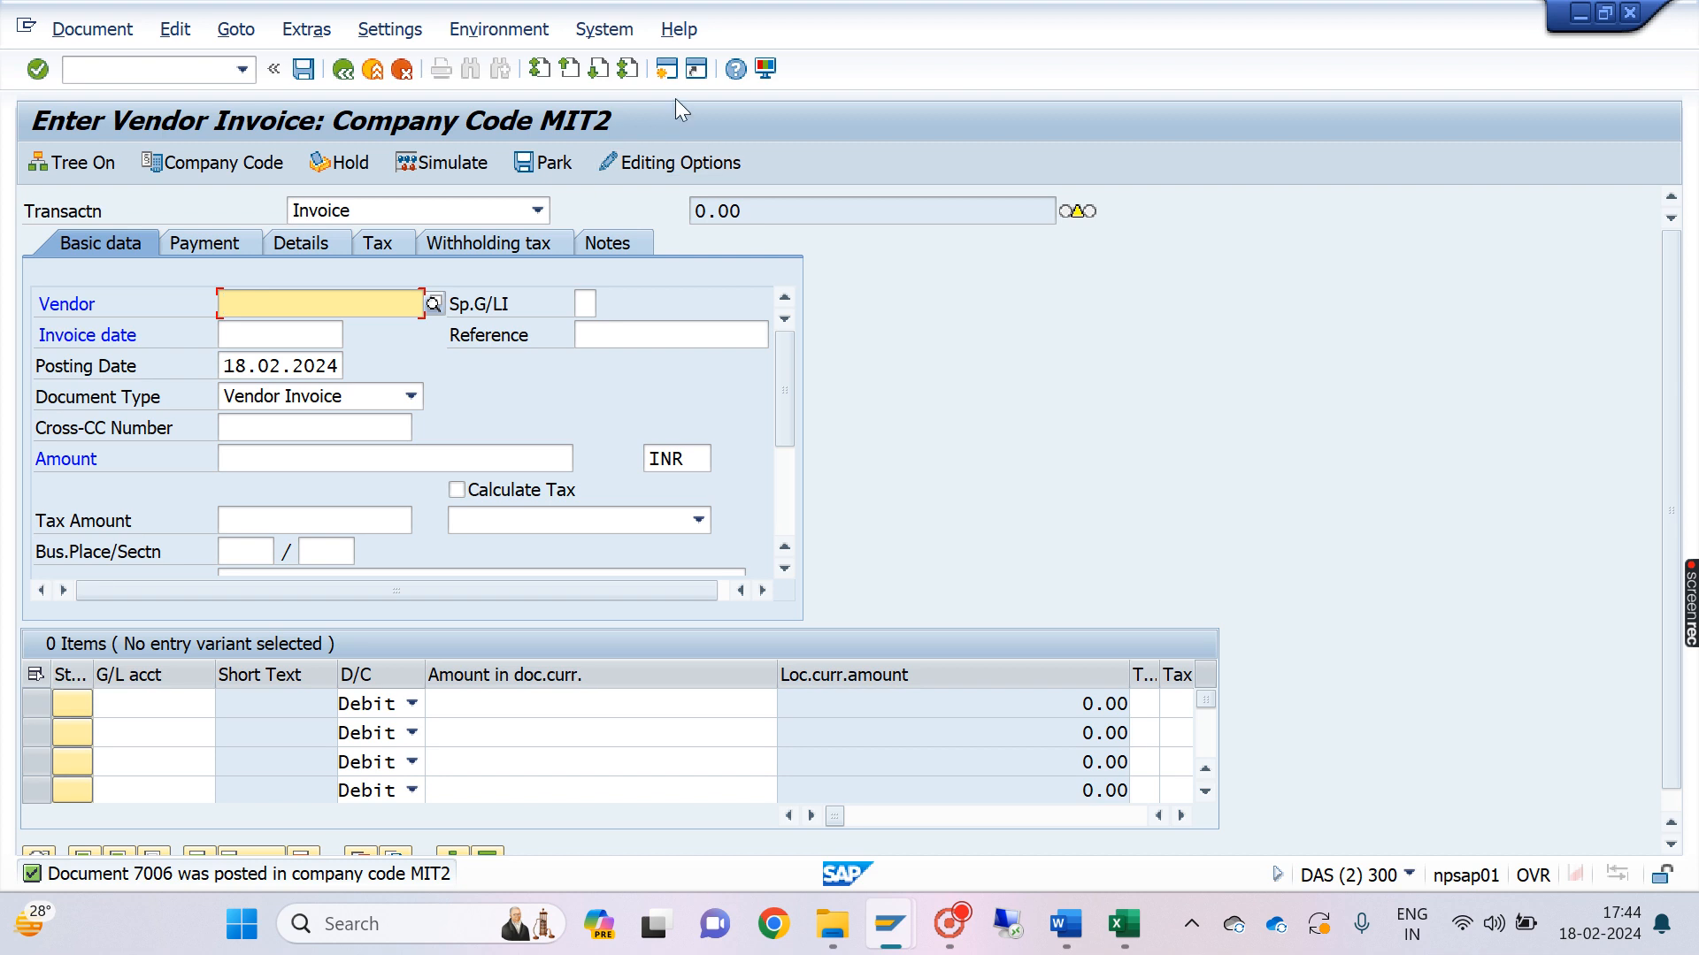
Step: Open transaction SE16H in a new session and load table BSEG in place of LFA1
left_click(666, 69)
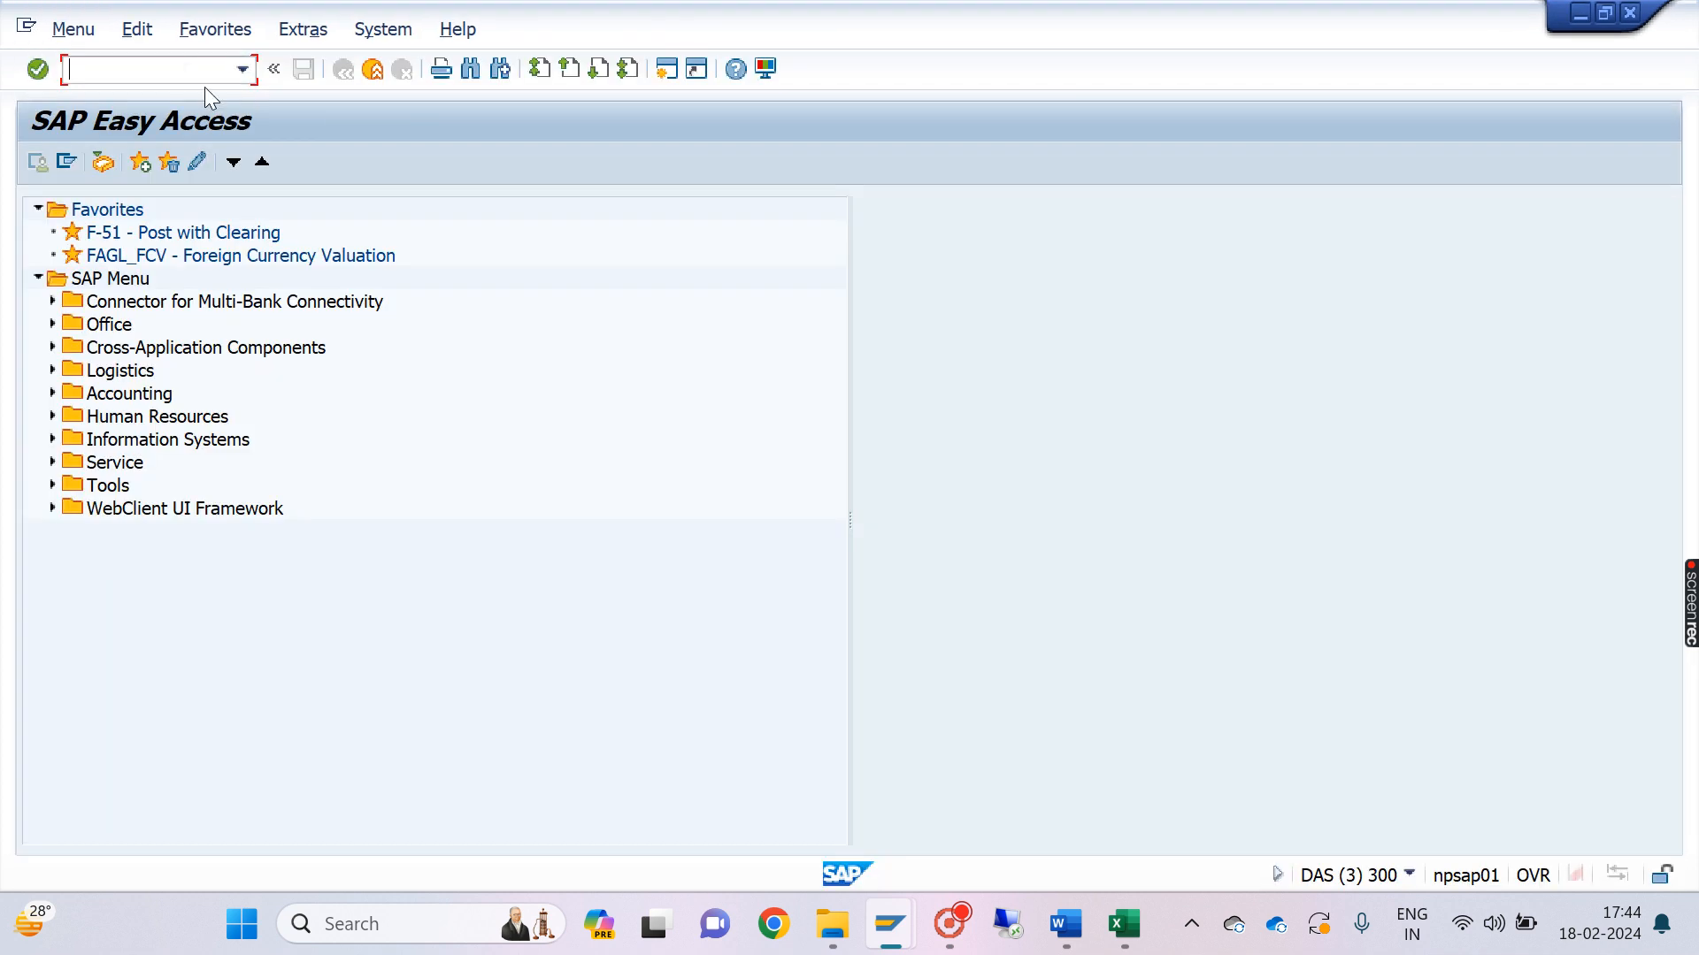
type("SE16H")
key("Return")
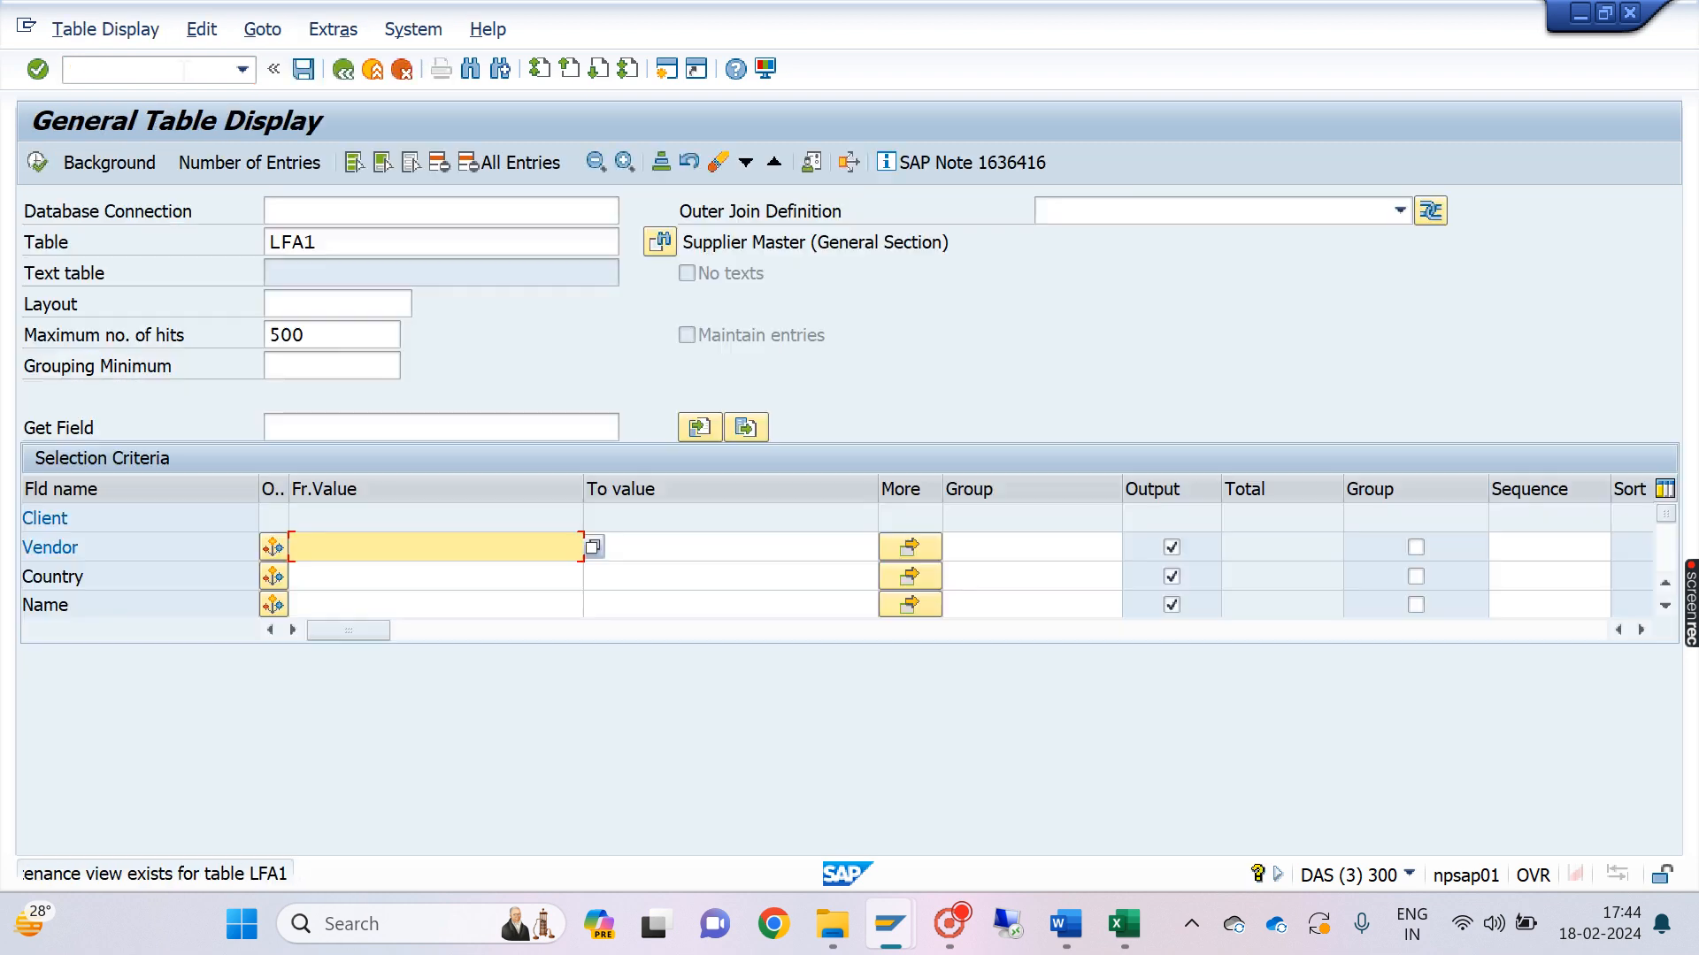
left_click(334, 245)
key("BackSpace")
key("BackSpace")
key("BackSpace")
key("BackSpace")
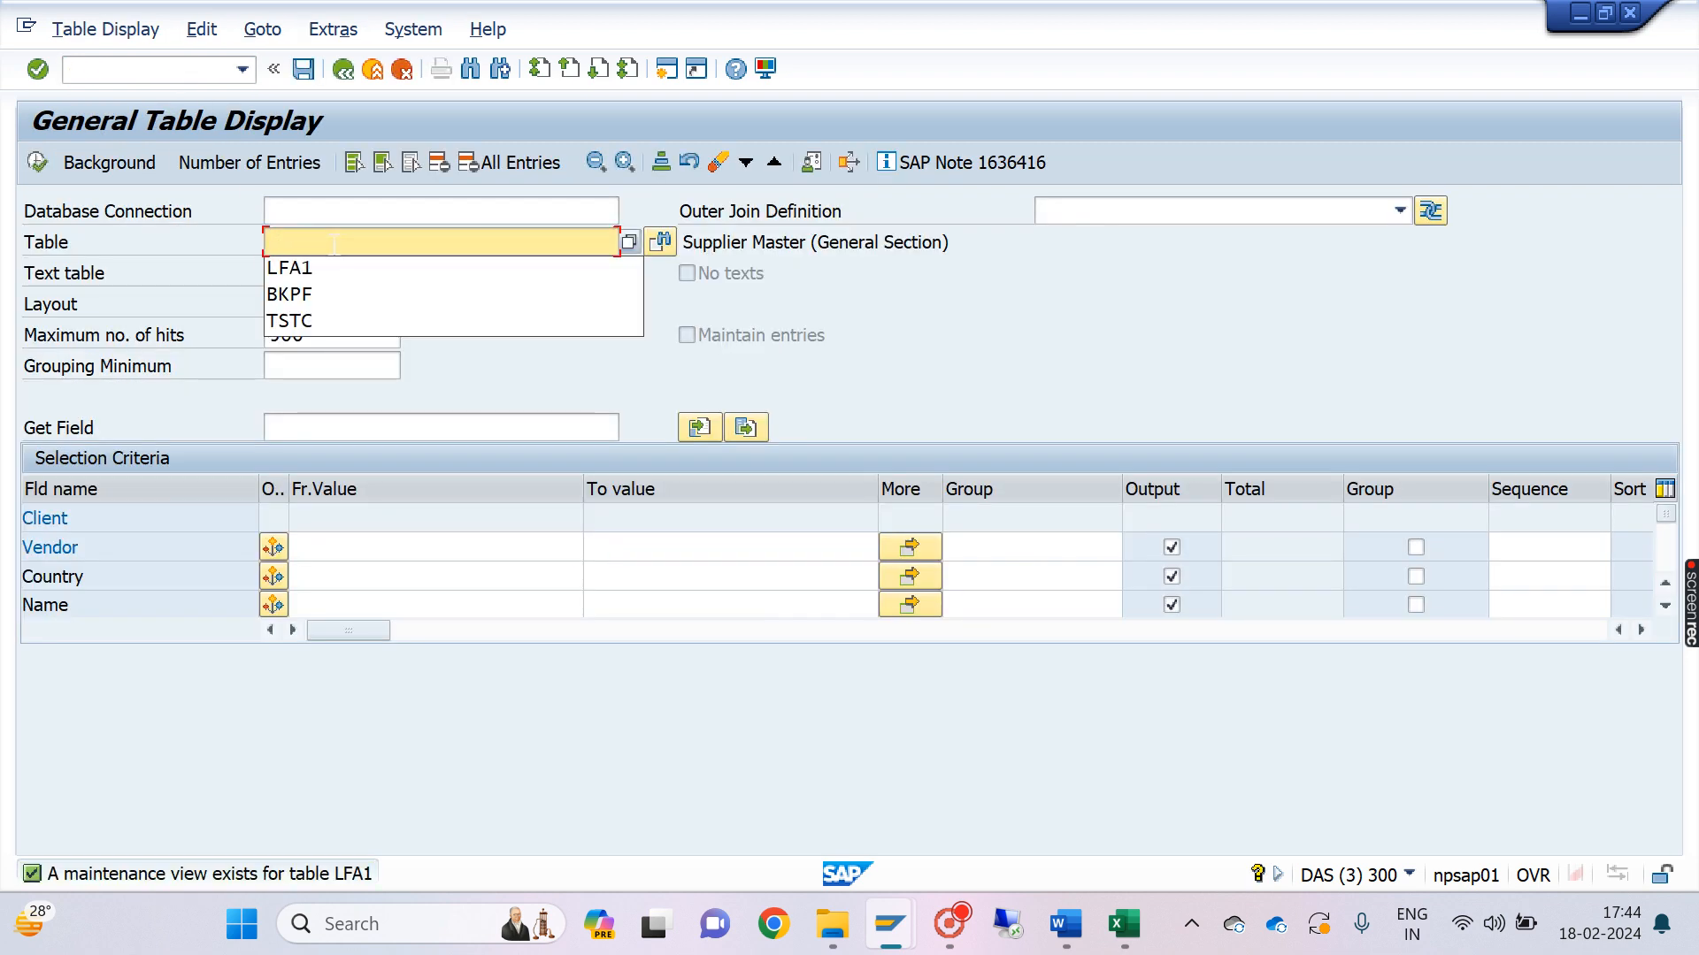
type("BSEG")
key("Return")
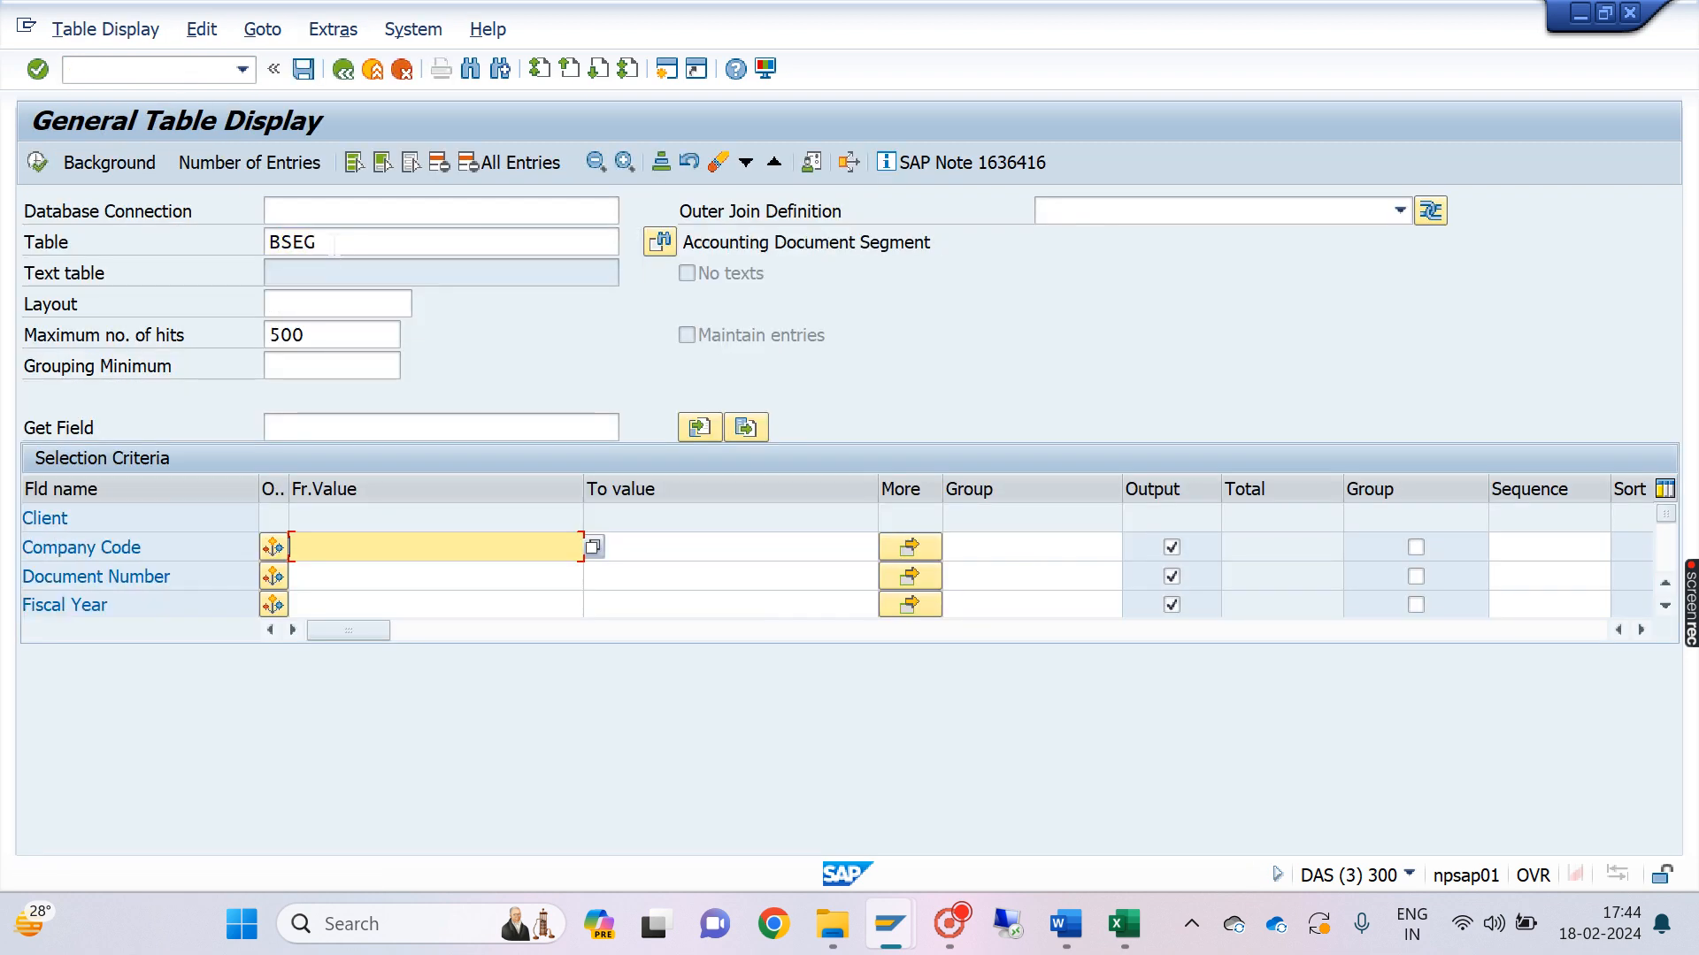
Step: Display the BSEG entries for company code MIT2 and document number 7006
left_click(392, 576)
type("7")
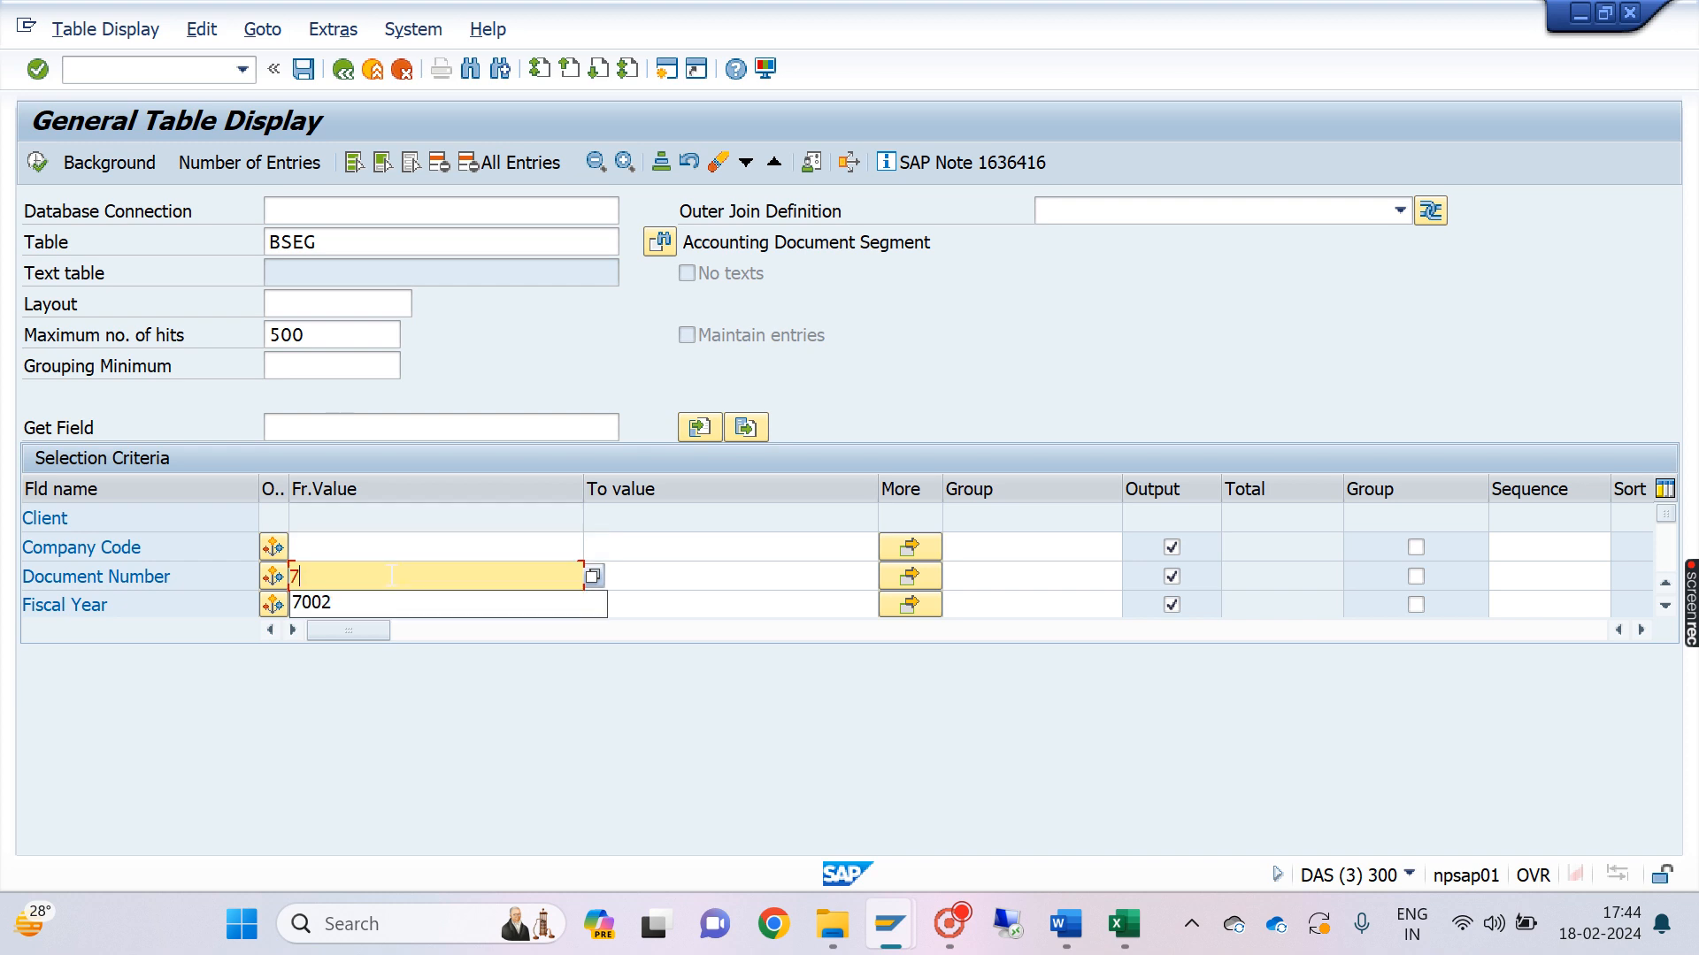
type("006")
left_click(420, 549)
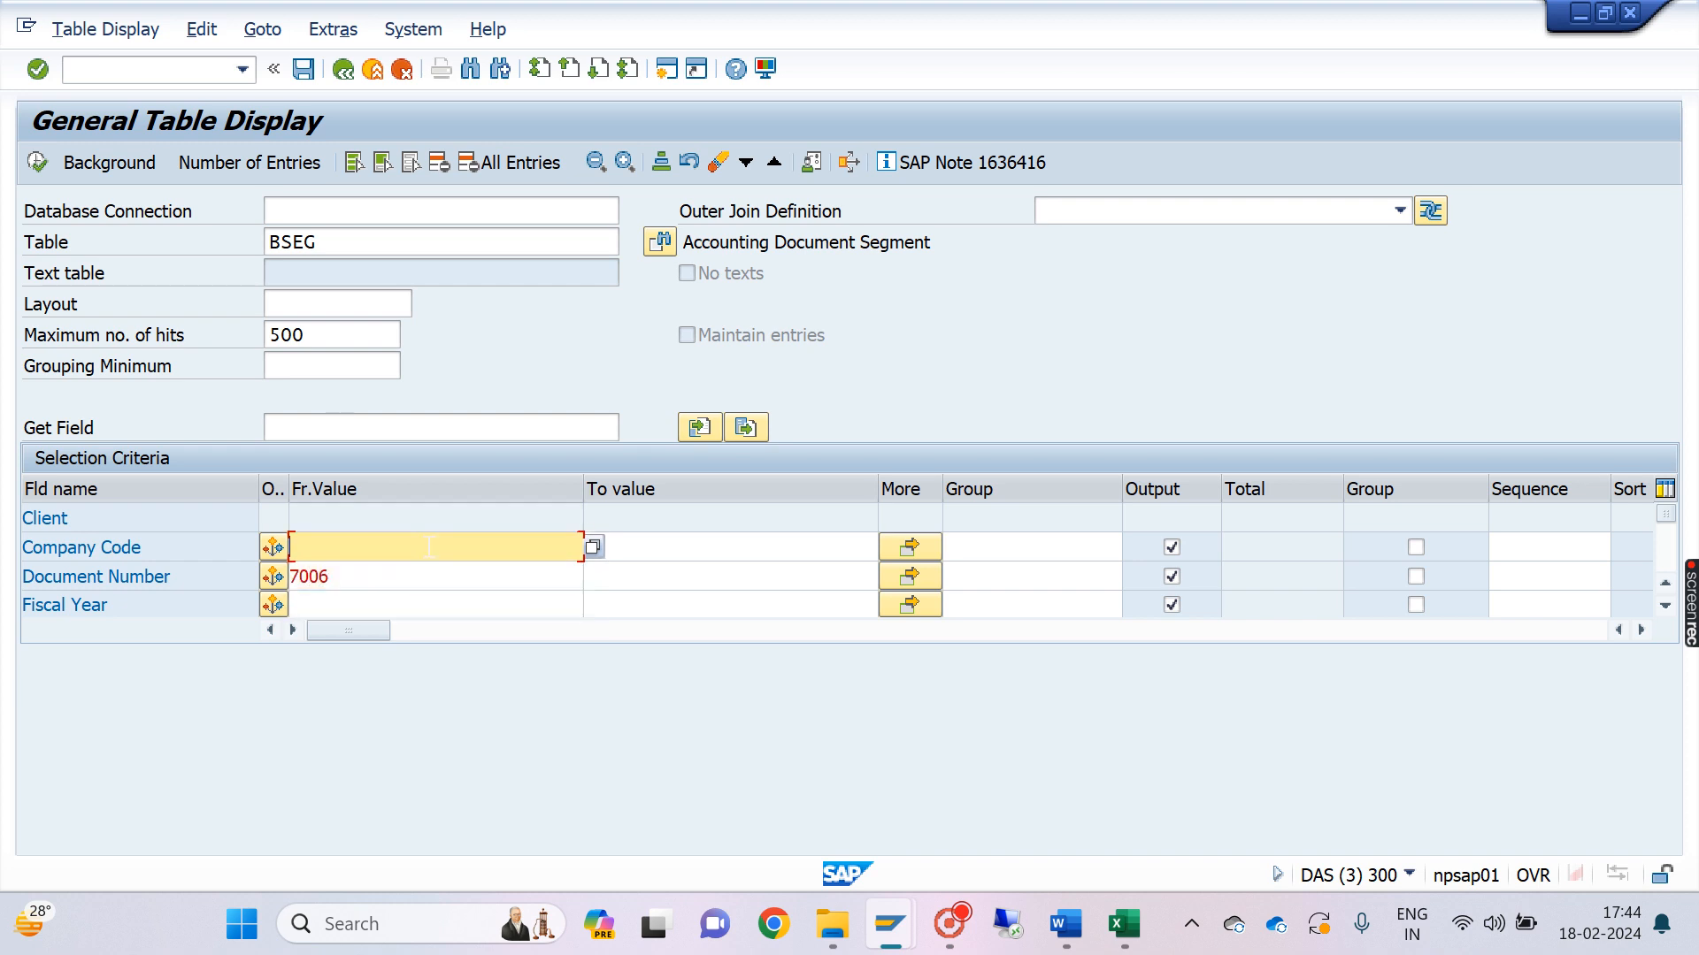
type("MIT2")
key("super+p")
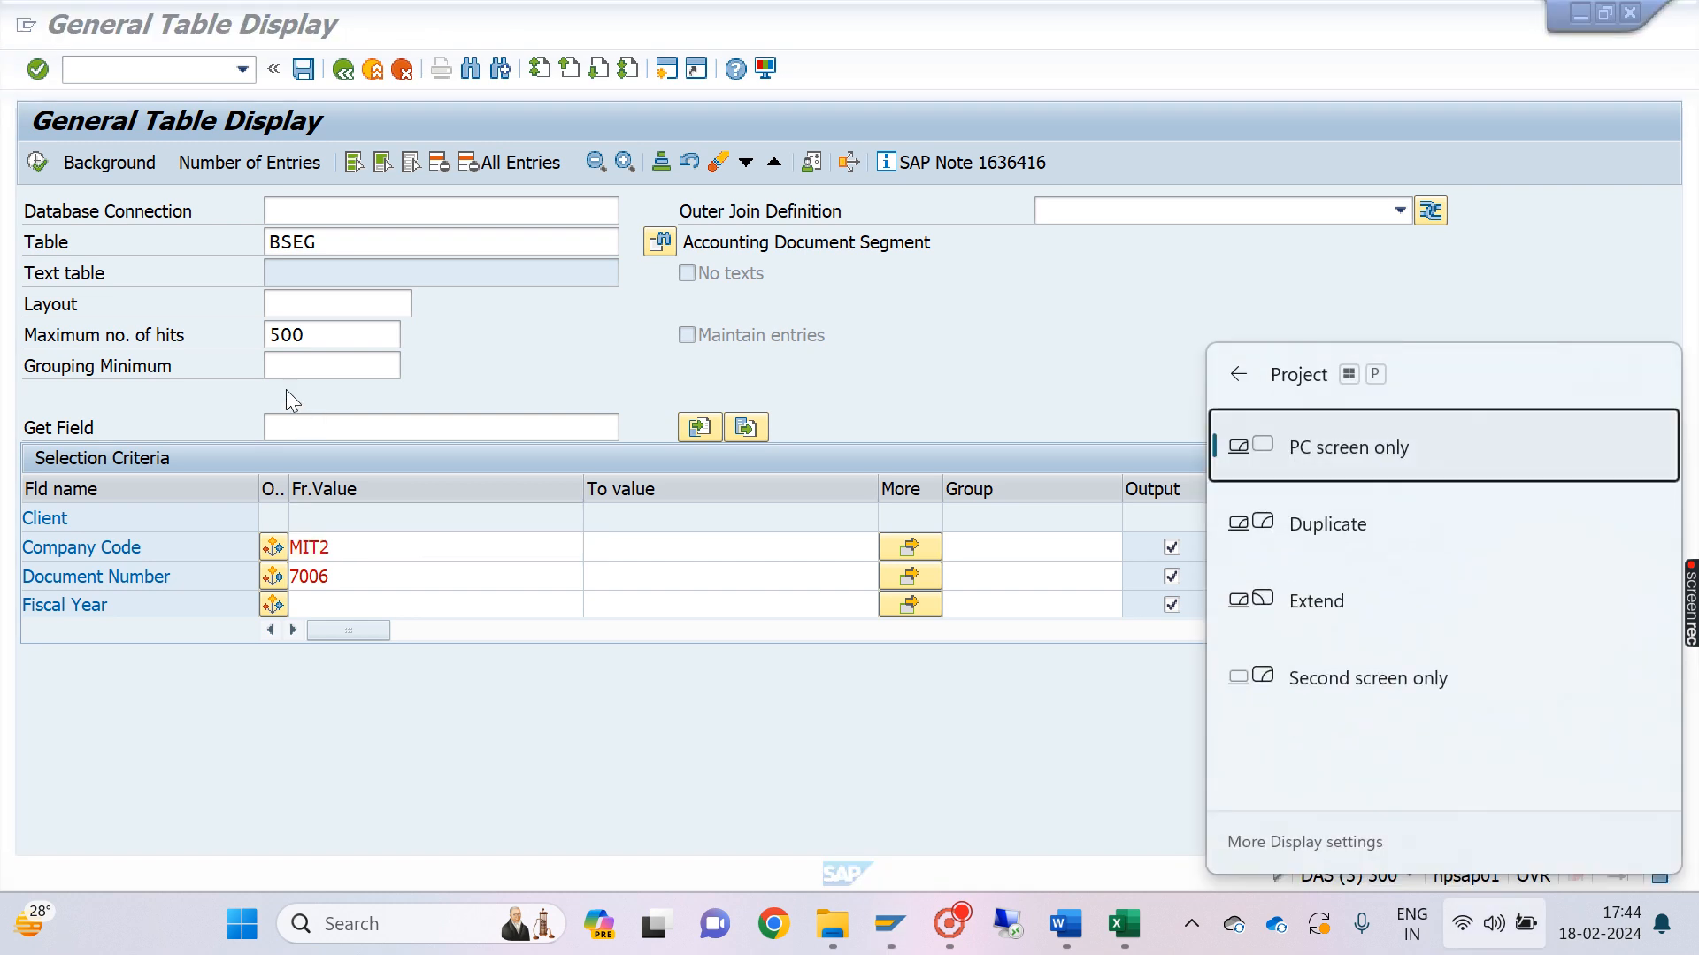
left_click(33, 159)
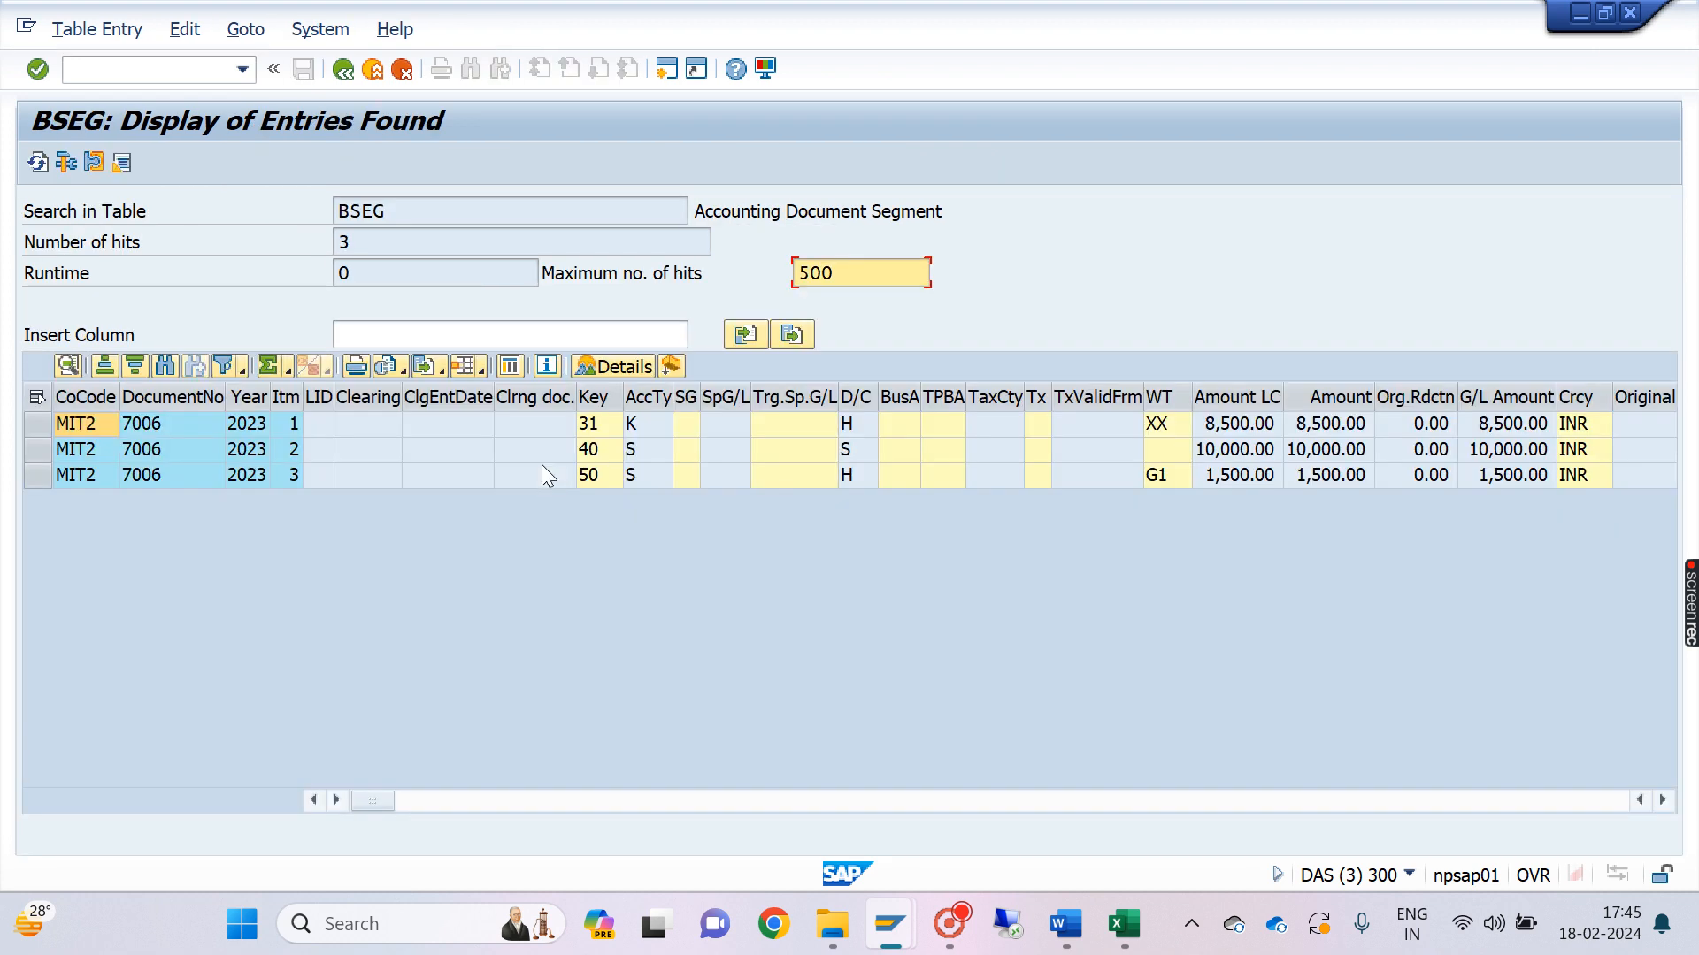
Step: Examine the posted document's line items across the account type, withholding tax code, amount and tax columns
left_click(644, 426)
key("Right")
key("Right")
key("Right")
key("Right")
key("Right")
key("Right")
key("Right")
key("Right")
key("Right")
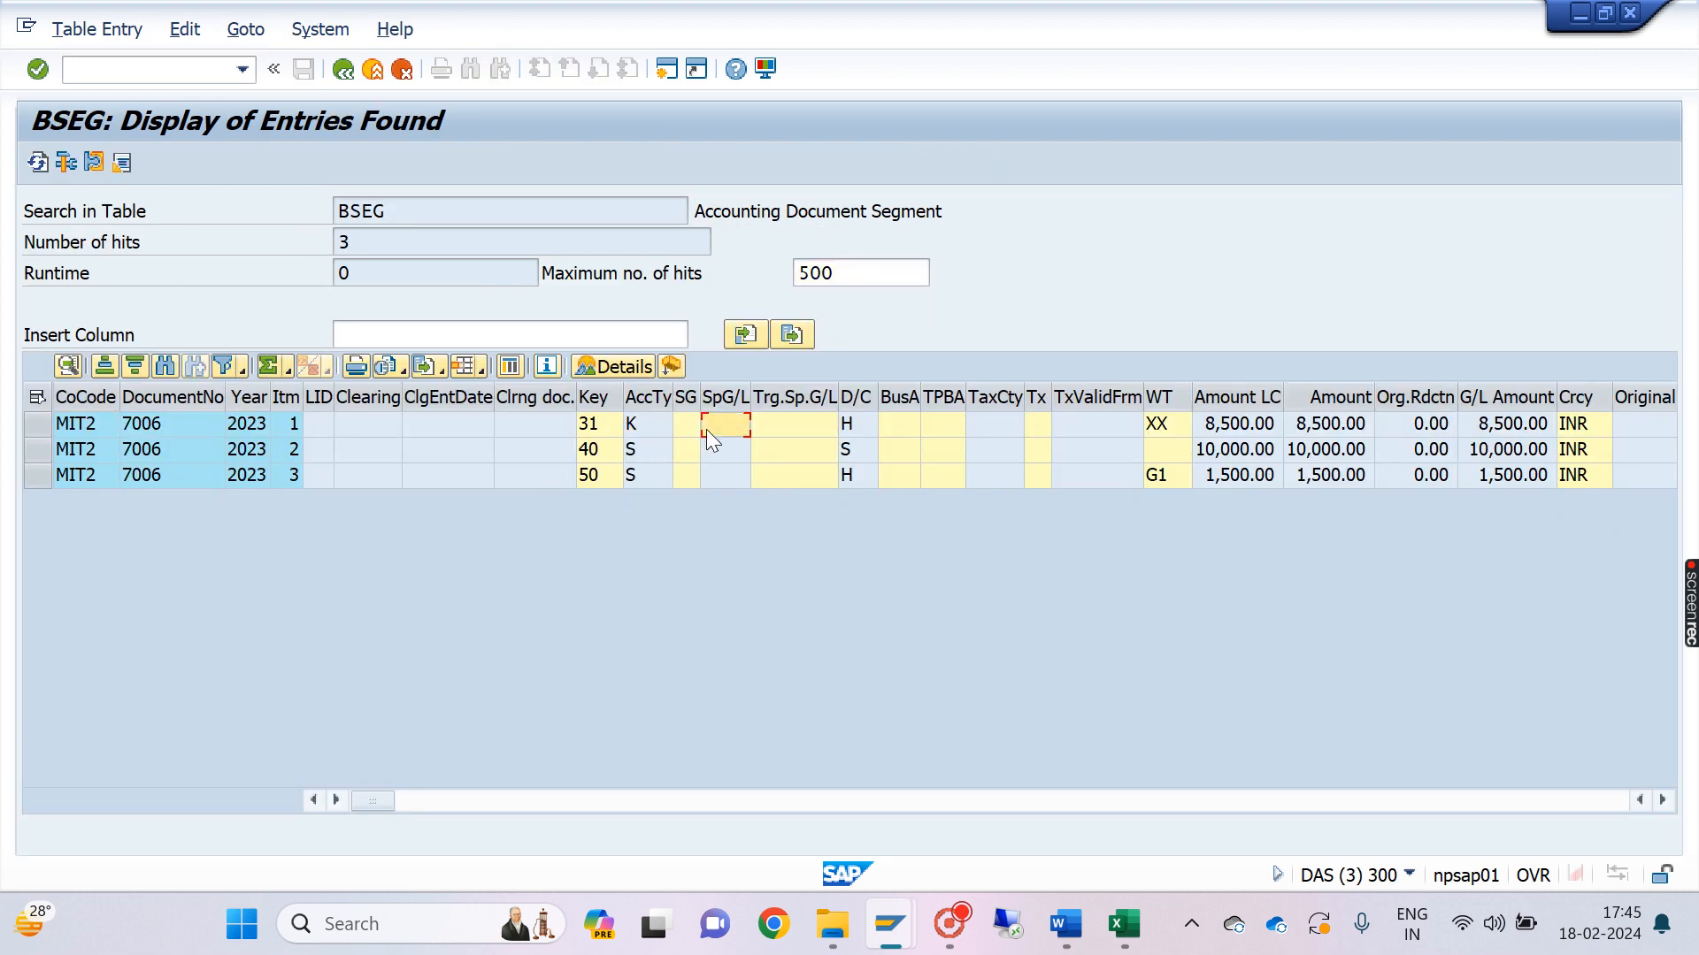
key("Right")
key("Right")
key("Right")
key("Right")
key("Right")
key("Right")
key("Right")
key("Right")
key("Right")
key("Right")
key("Right")
key("Right")
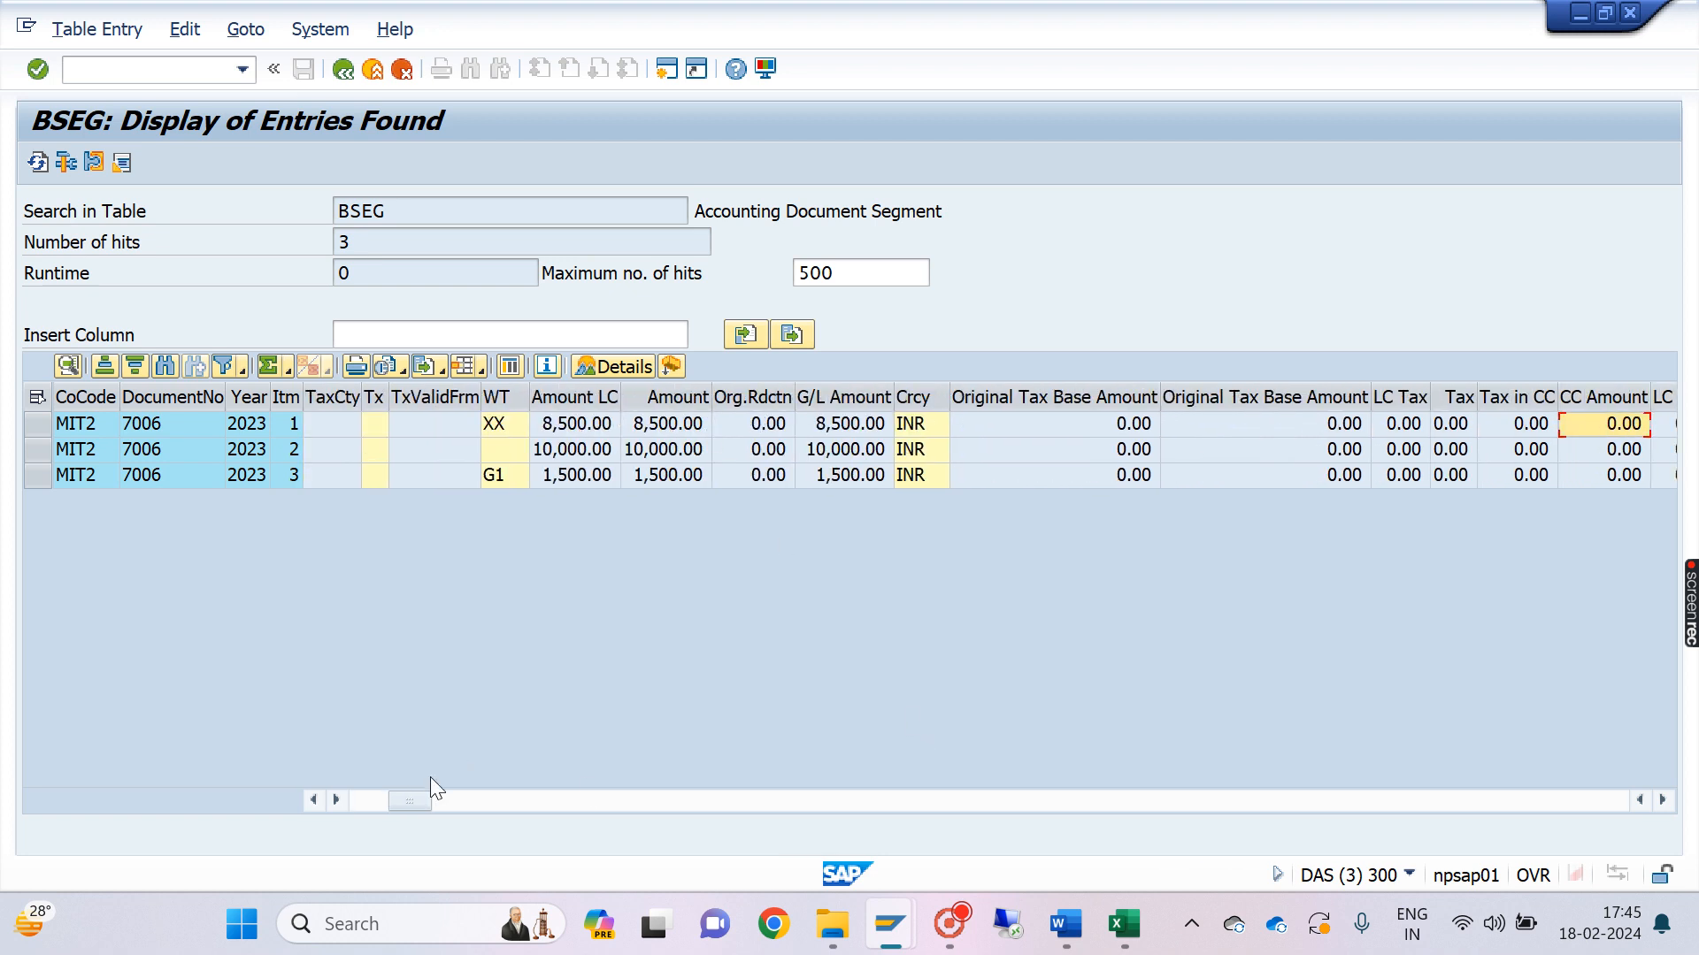
left_click_drag(415, 795, 300, 799)
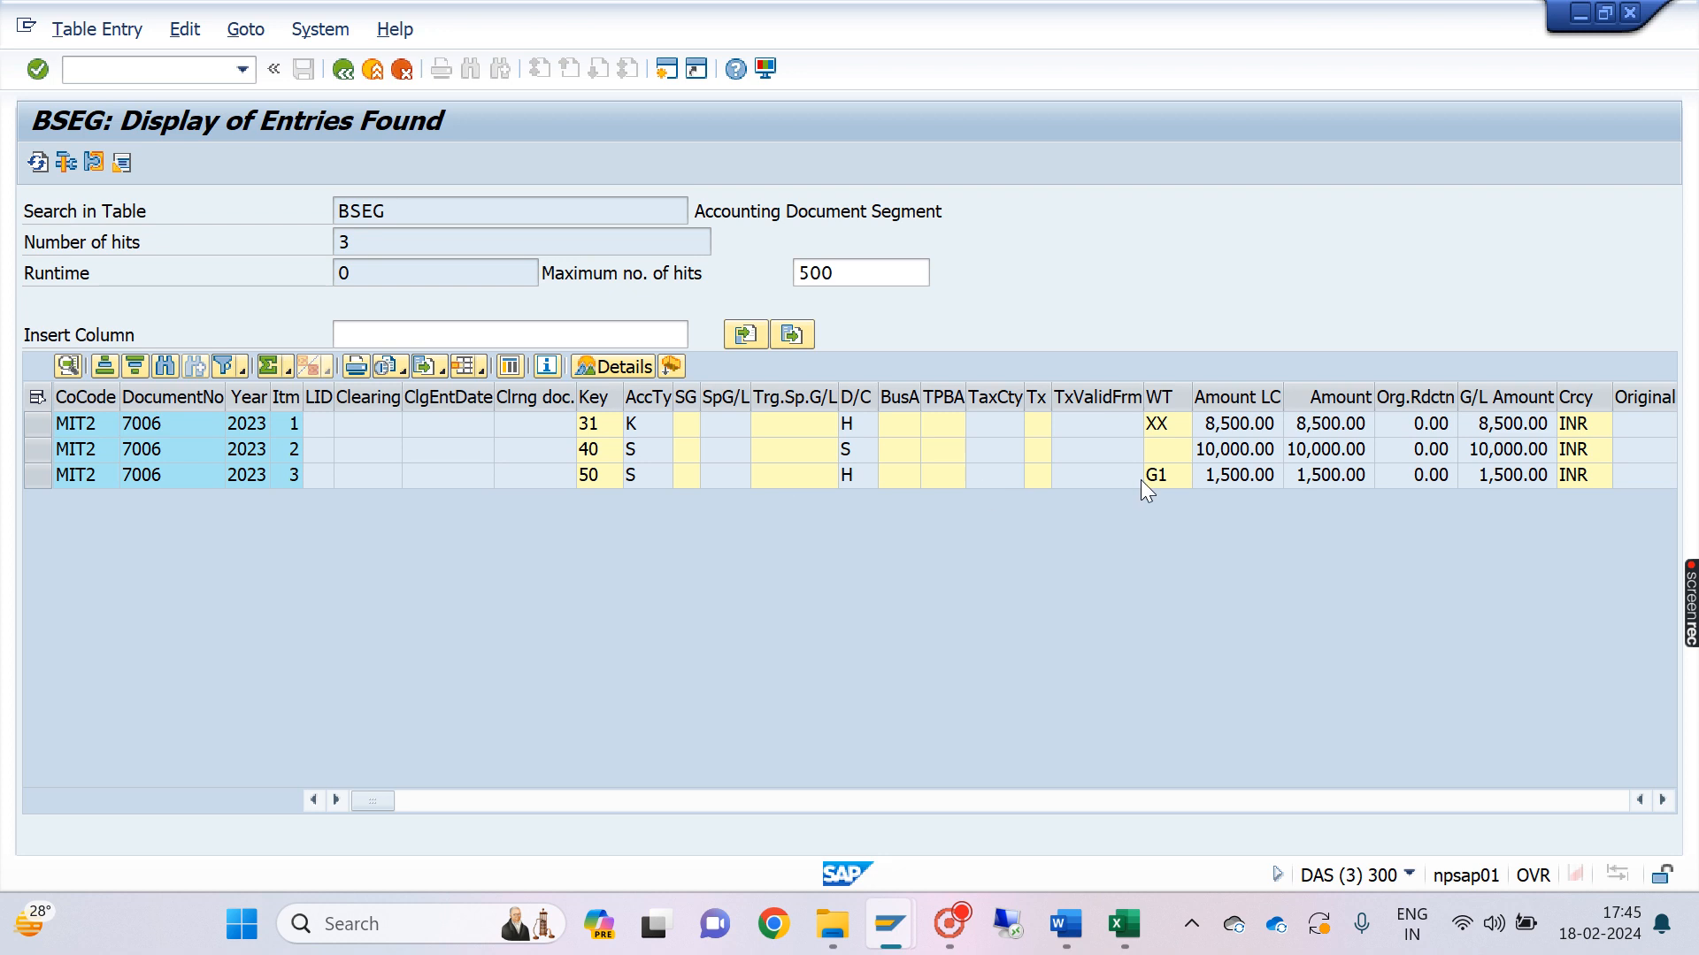
Step: Check the withholding tax code of the third line item and the withholding tax base recorded on the vendor line
left_click(1164, 475)
left_click(1662, 800)
left_click(1662, 800)
left_click(1662, 800)
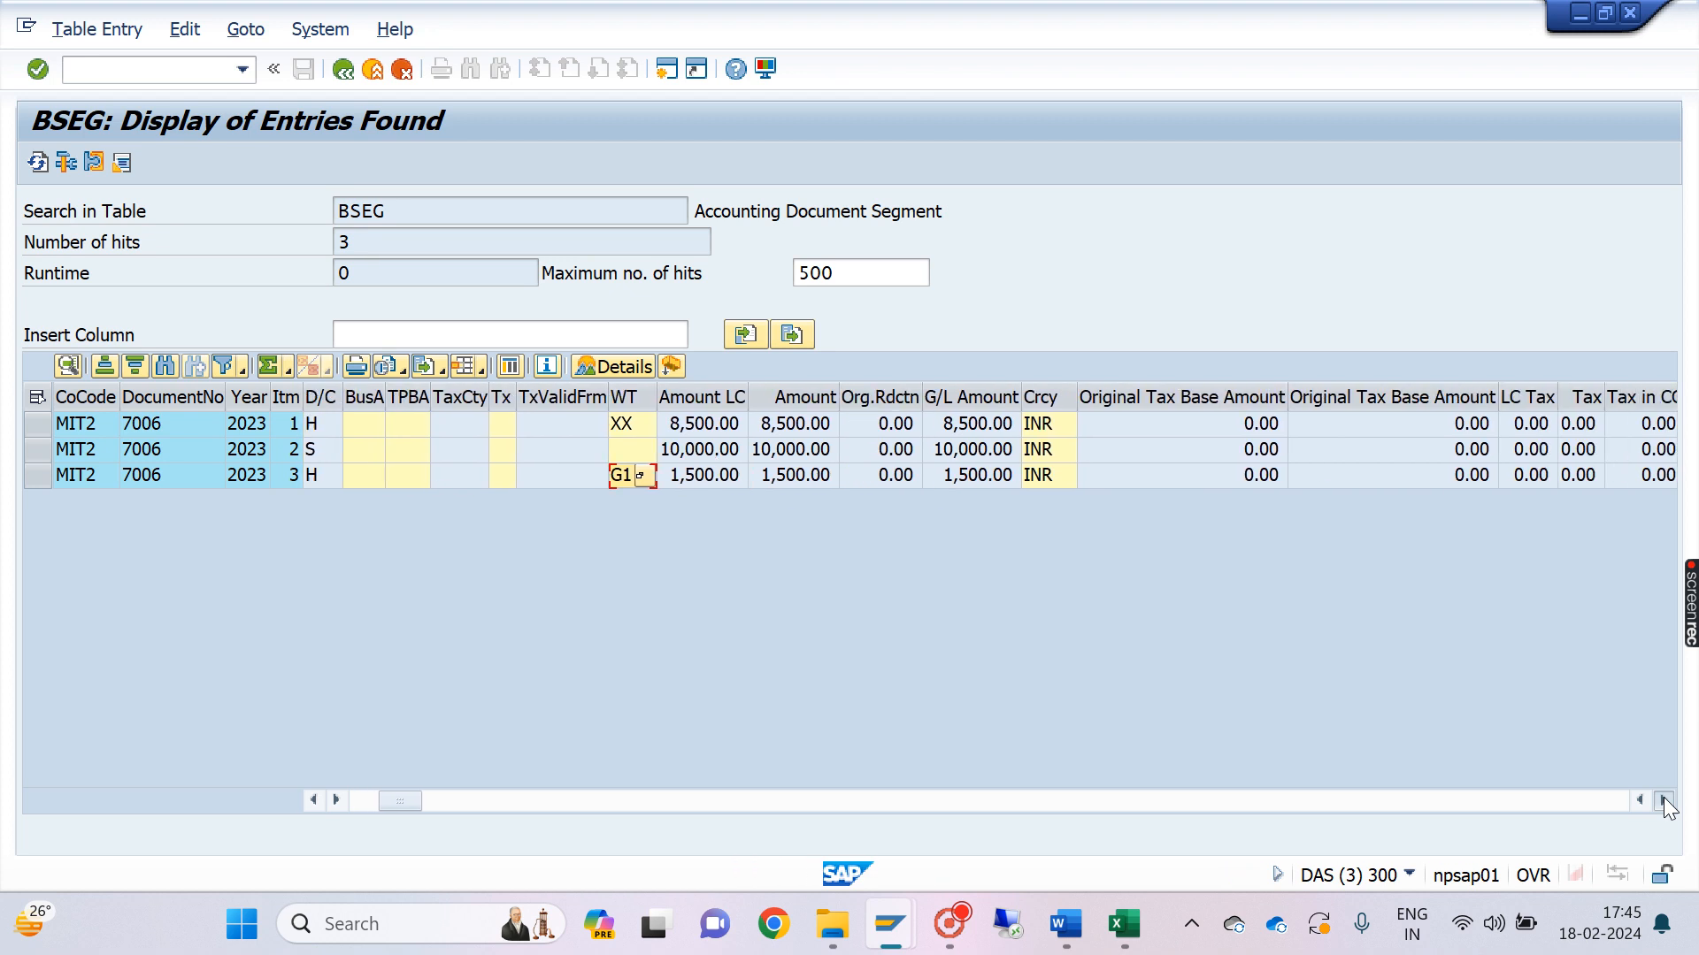
left_click(1662, 799)
left_click(1662, 800)
left_click(1662, 799)
left_click(1663, 800)
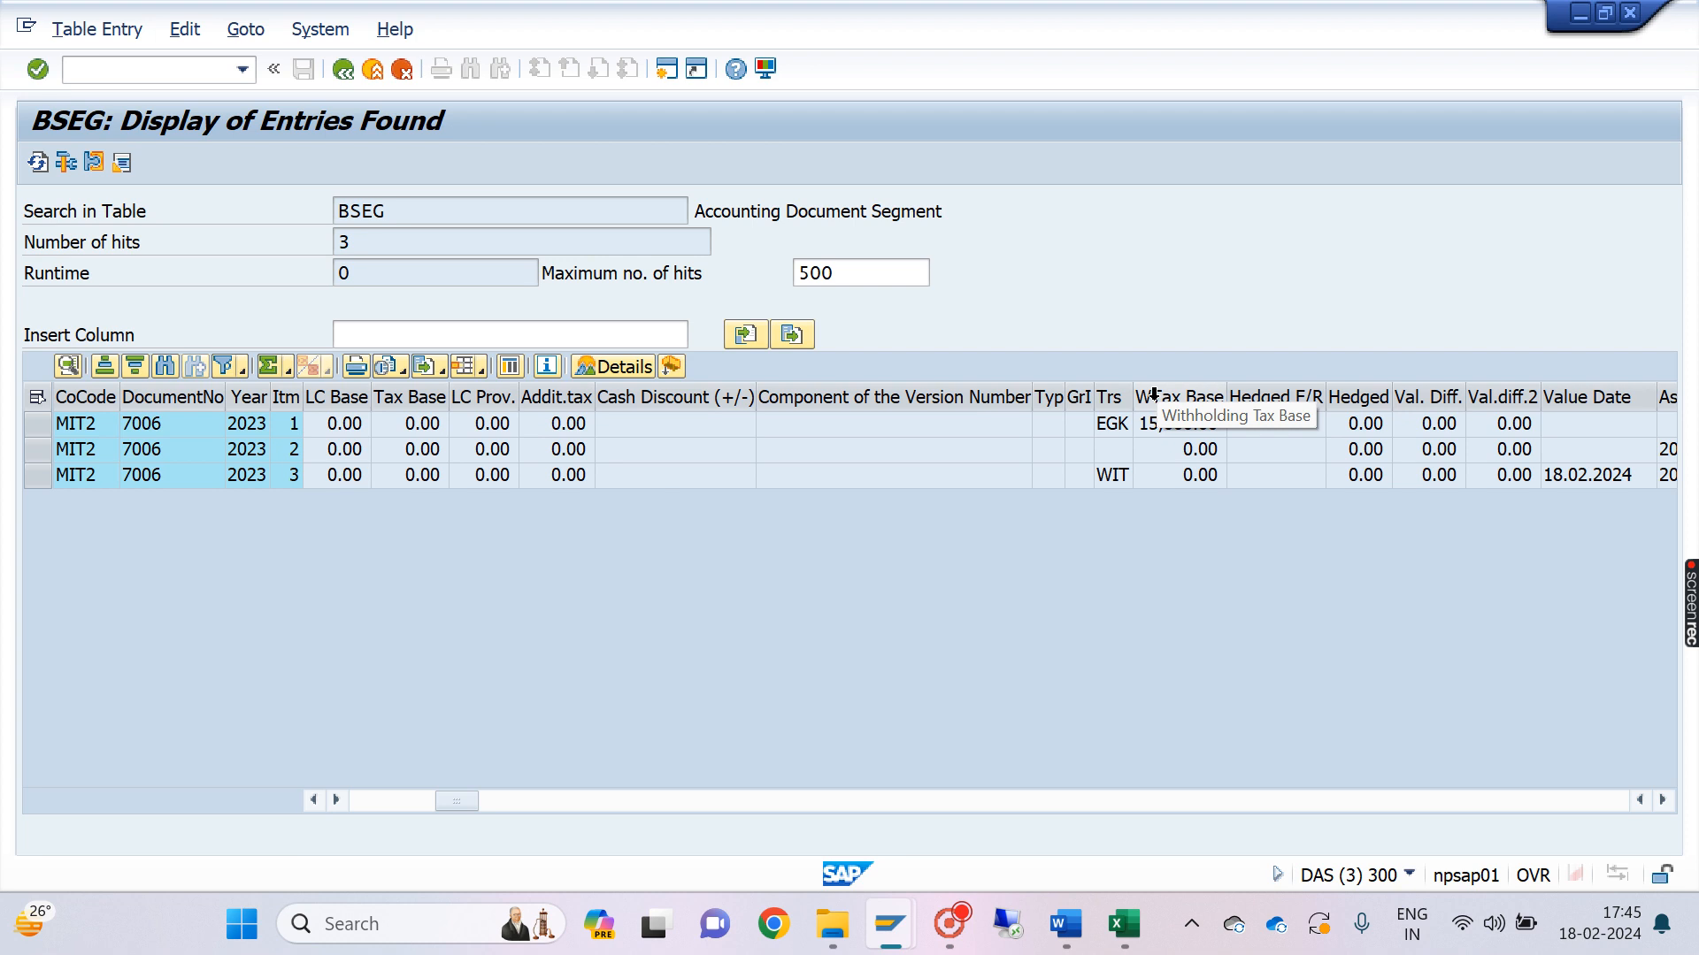
left_click(1165, 424)
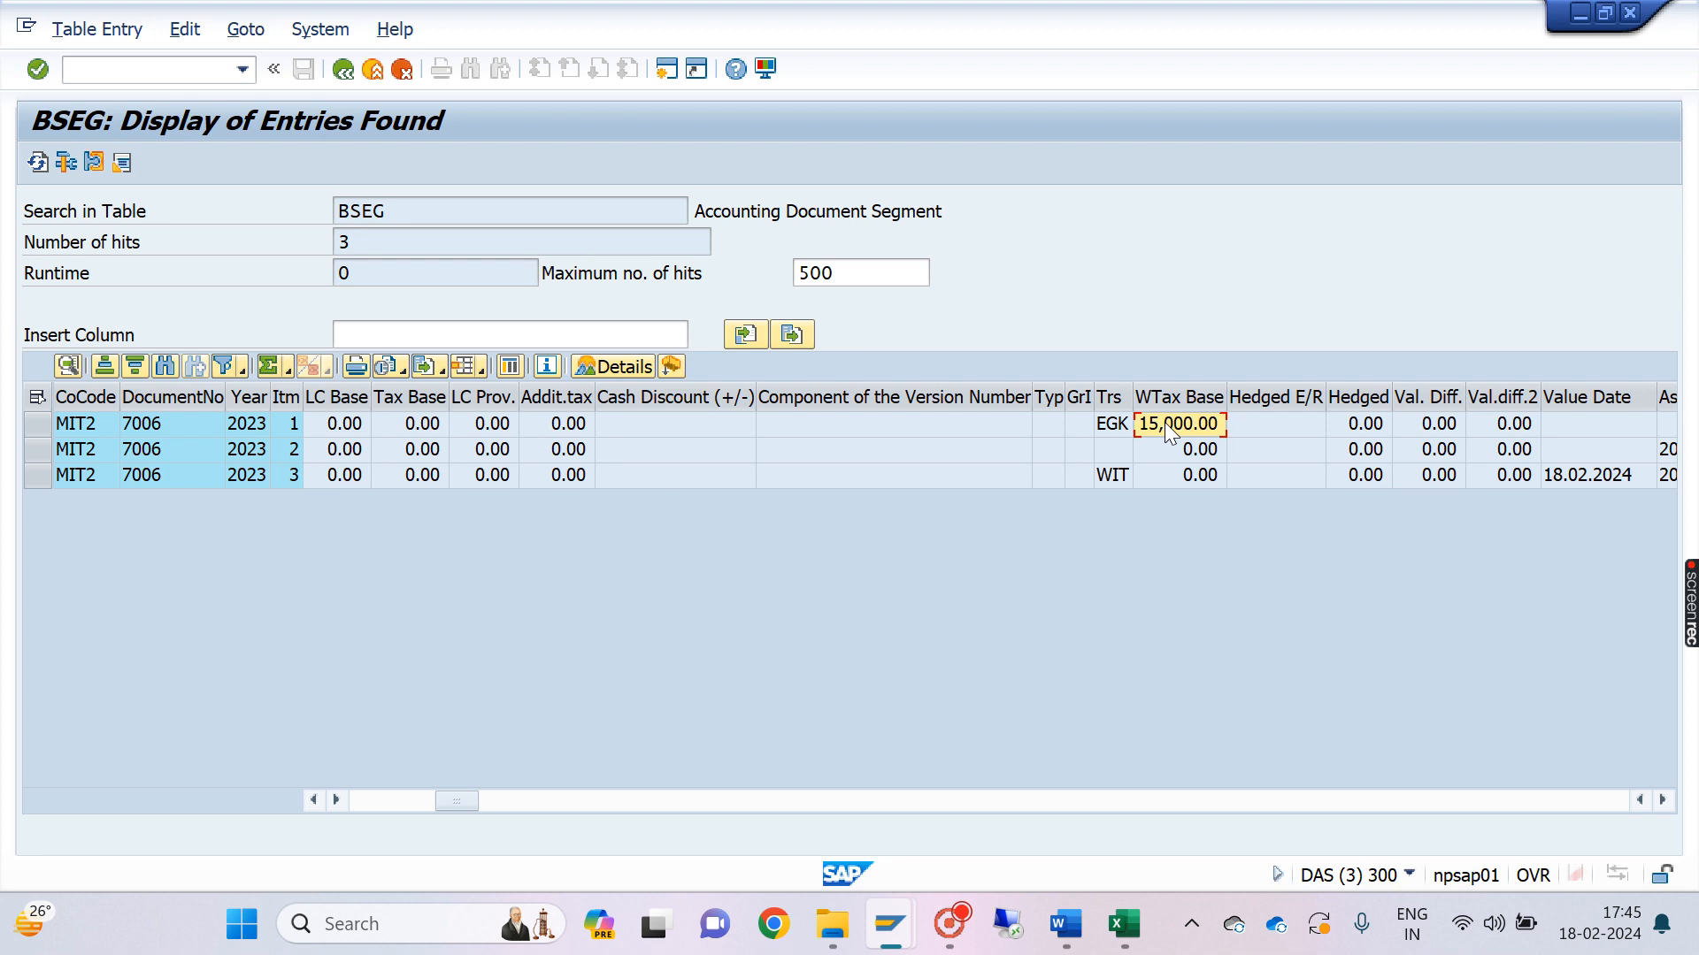
left_click(1662, 800)
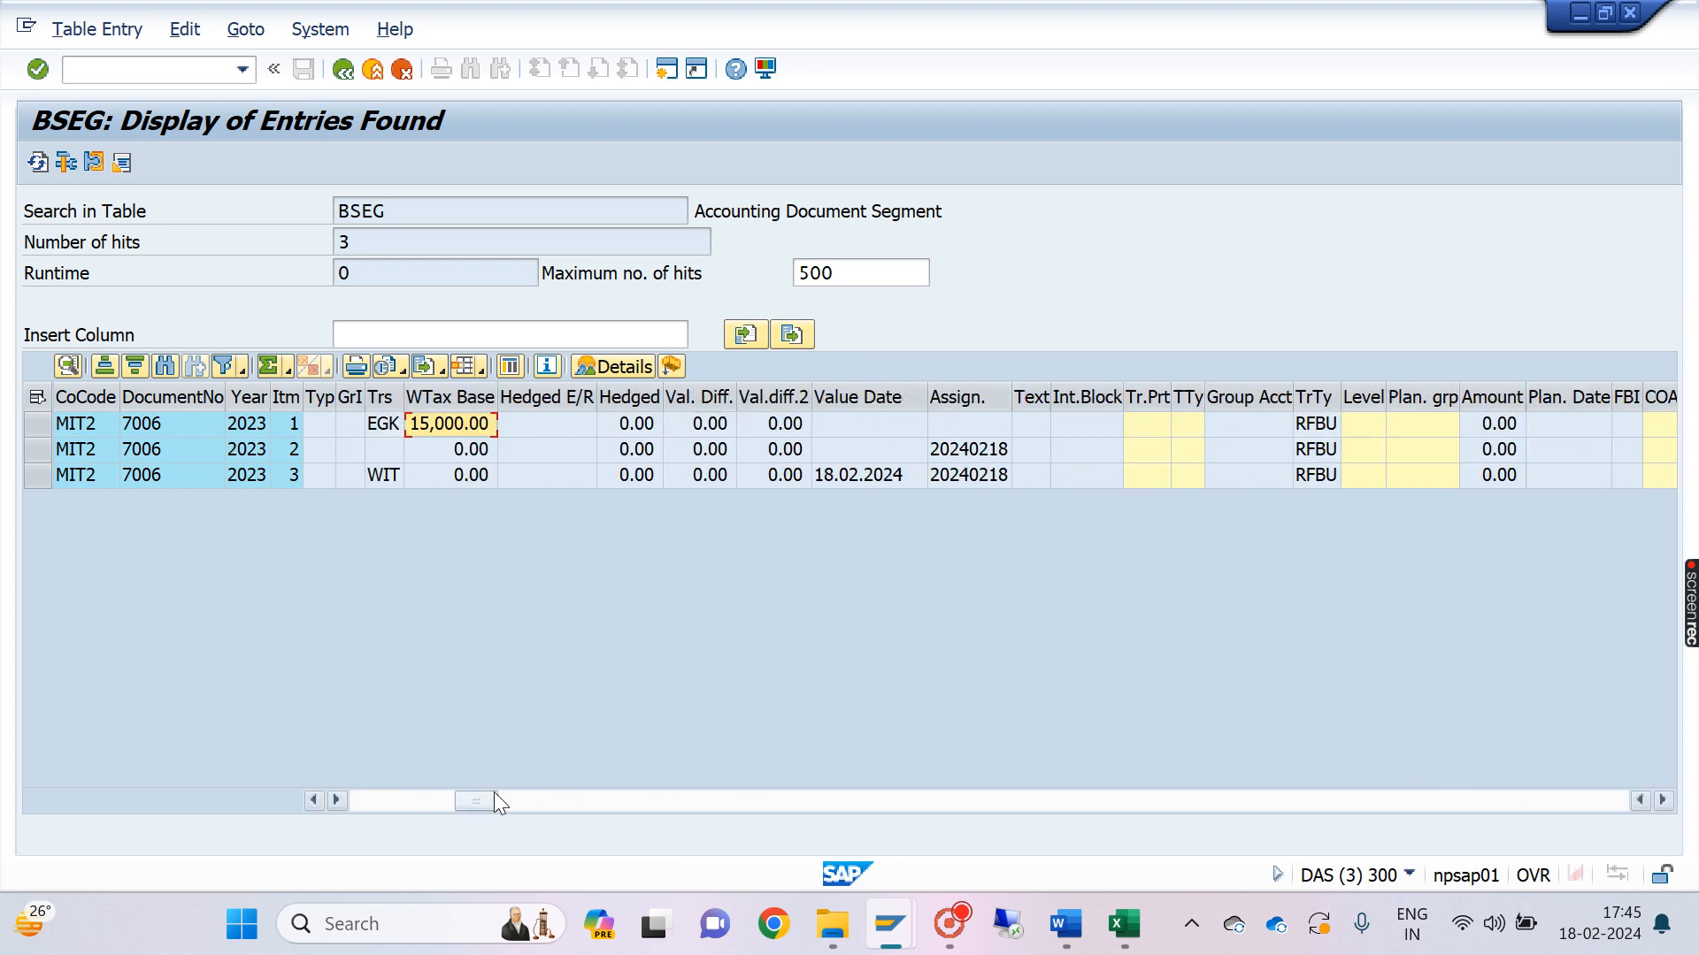
left_click_drag(483, 800, 295, 807)
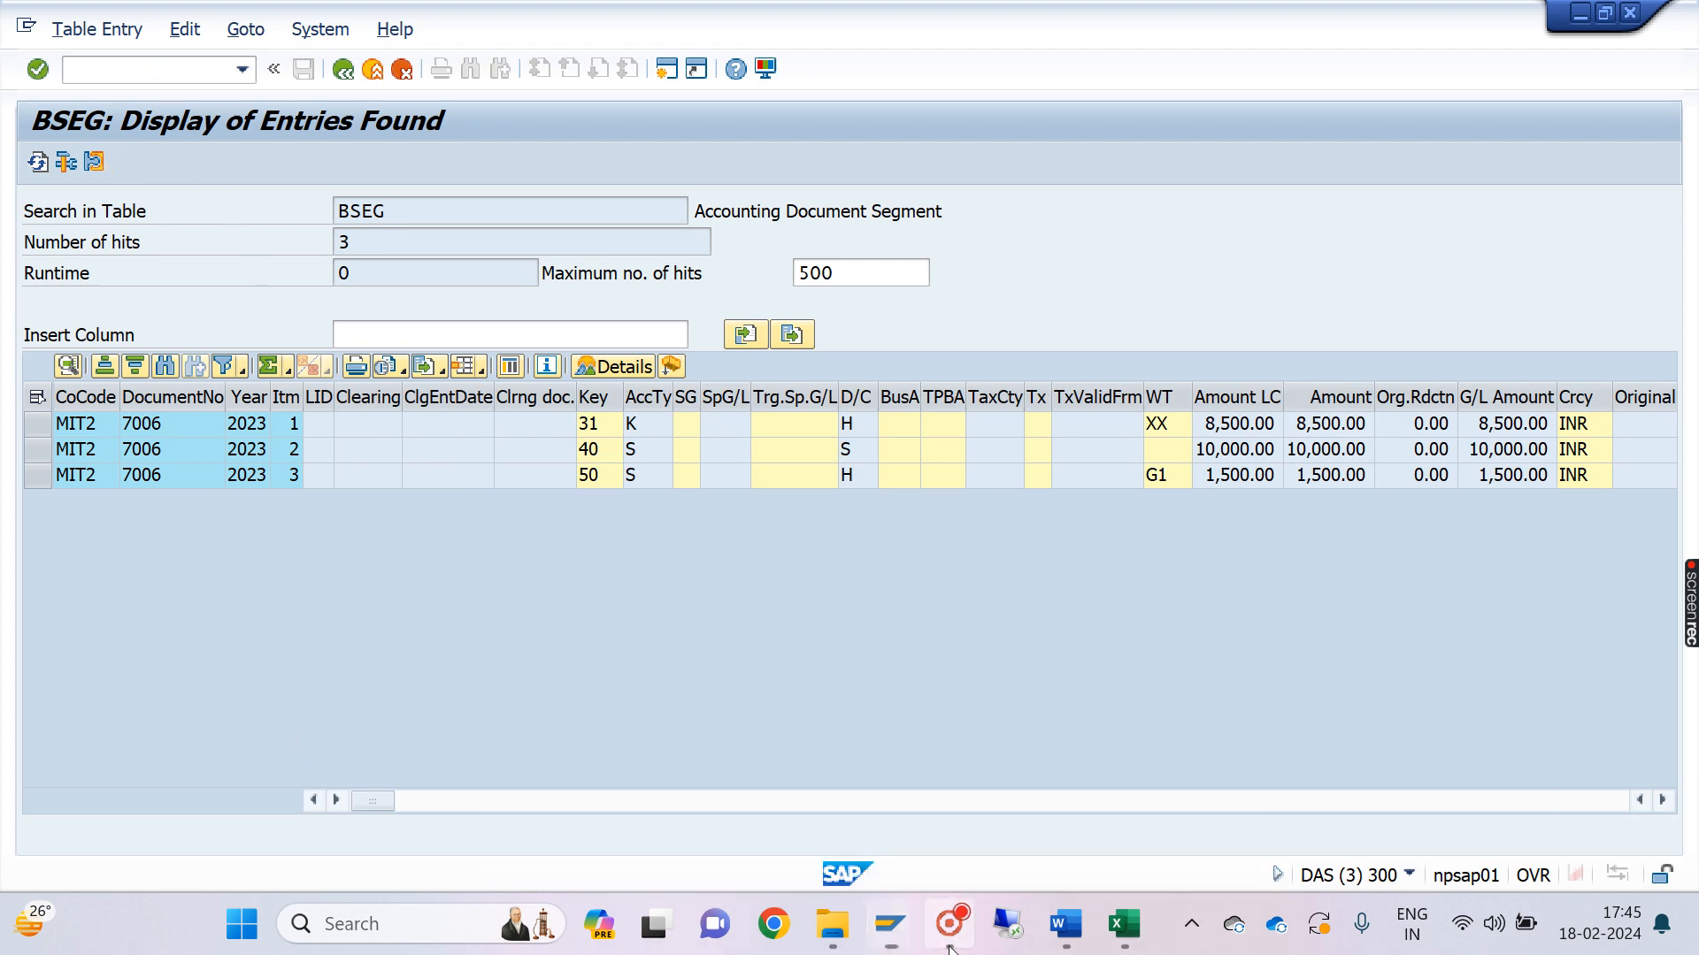
left_click(949, 924)
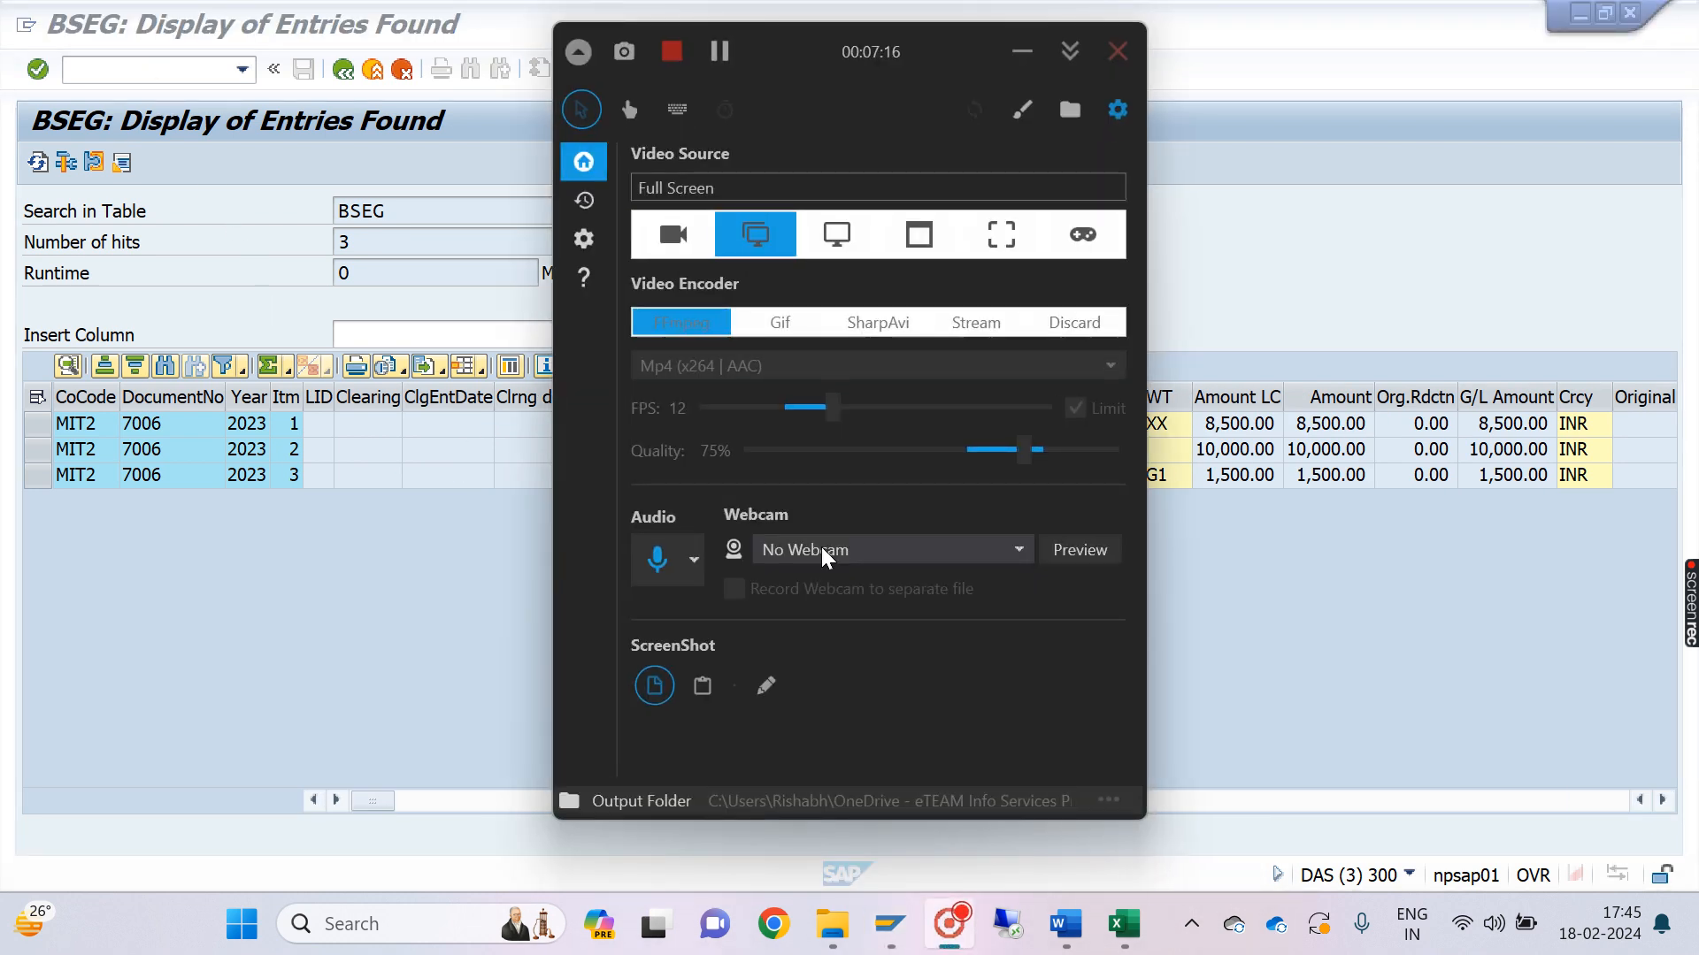